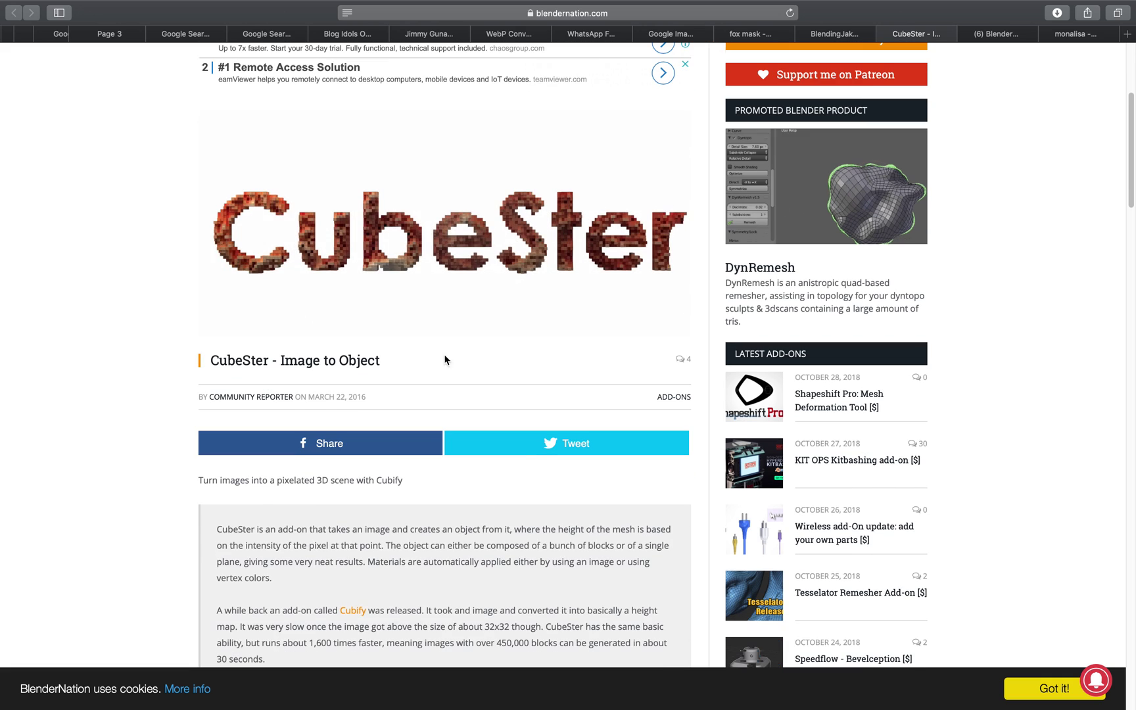
# Look through the CubeSter add-on article, including its example renders, embedded 3D test and download link.
pyautogui.scroll(-12, 597, 355)
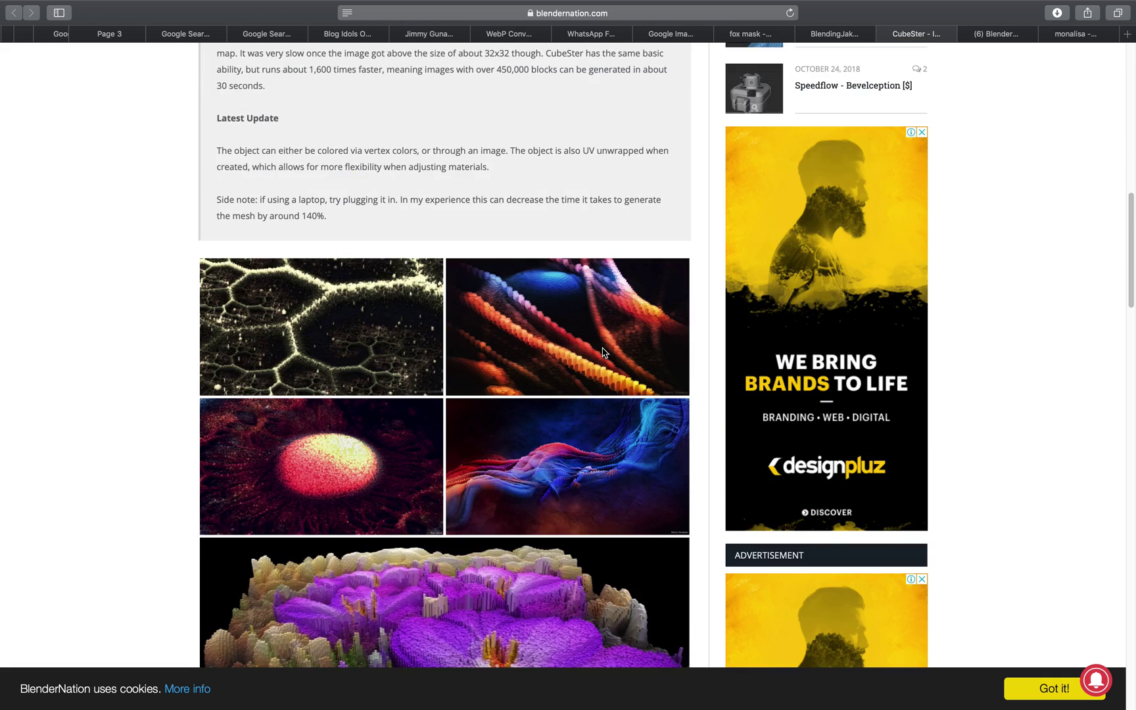
pyautogui.scroll(-1, 460, 385)
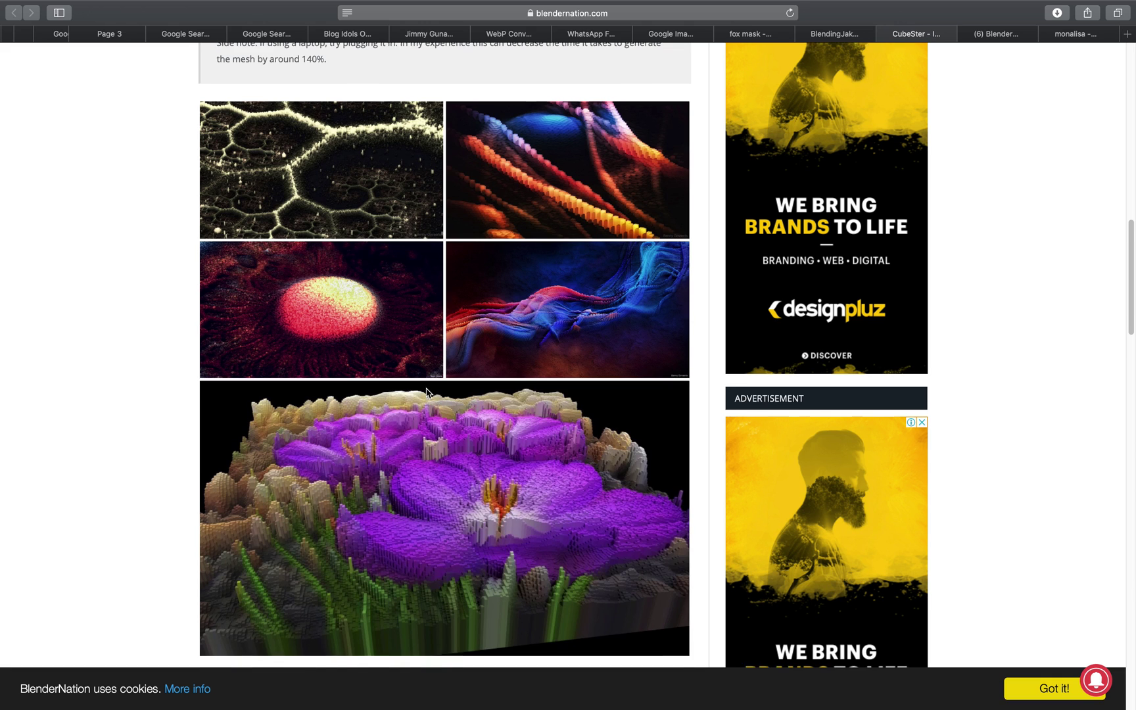
pyautogui.scroll(-15, 460, 388)
pyautogui.scroll(-1, 556, 374)
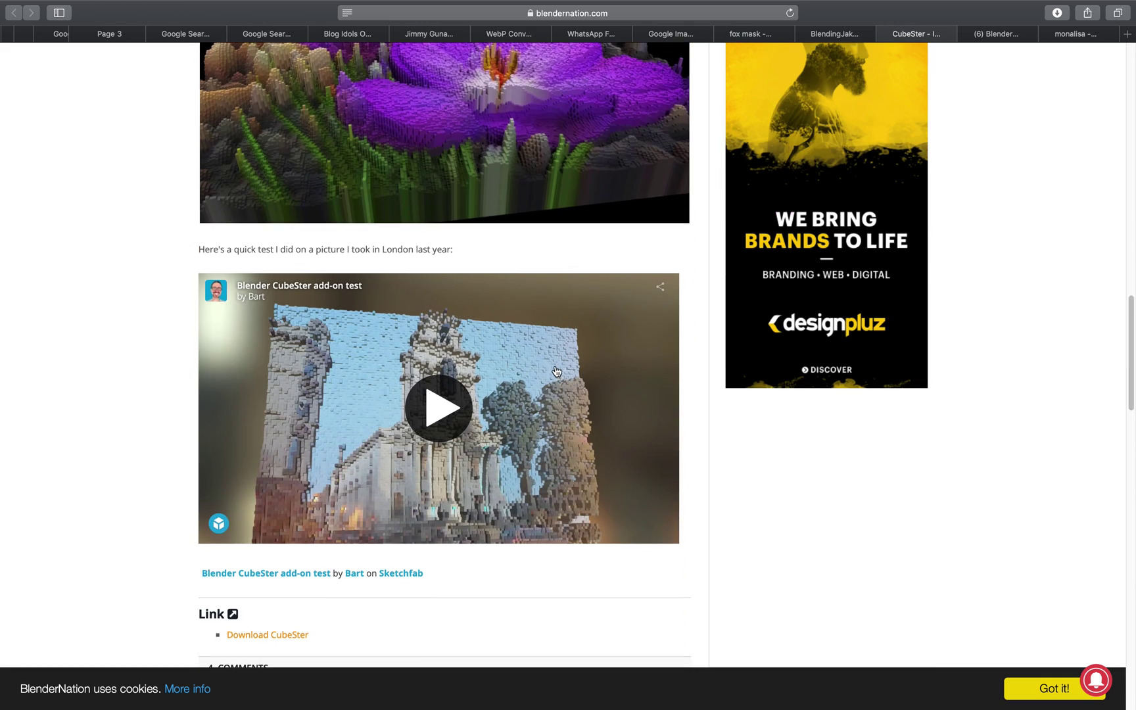
pyautogui.scroll(10, 506, 332)
pyautogui.scroll(-14, 469, 291)
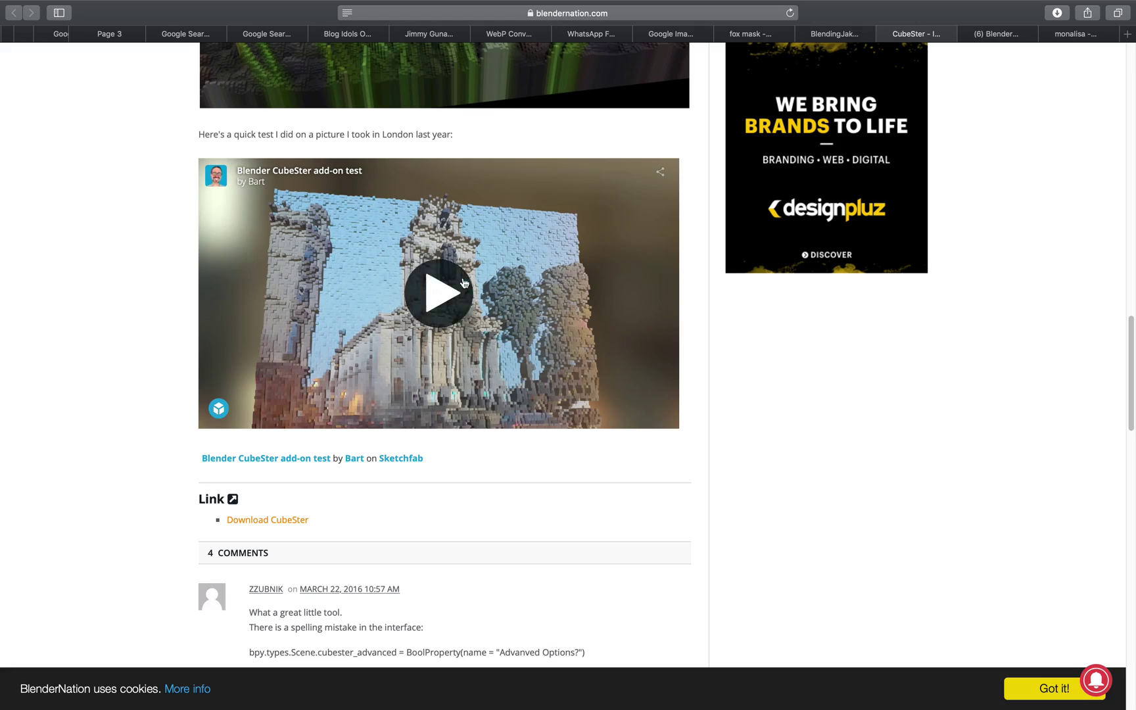
# Inspect the Blender CubeSter add-on test model on Sketchfab from the front and the back.
pyautogui.click(1014, 37)
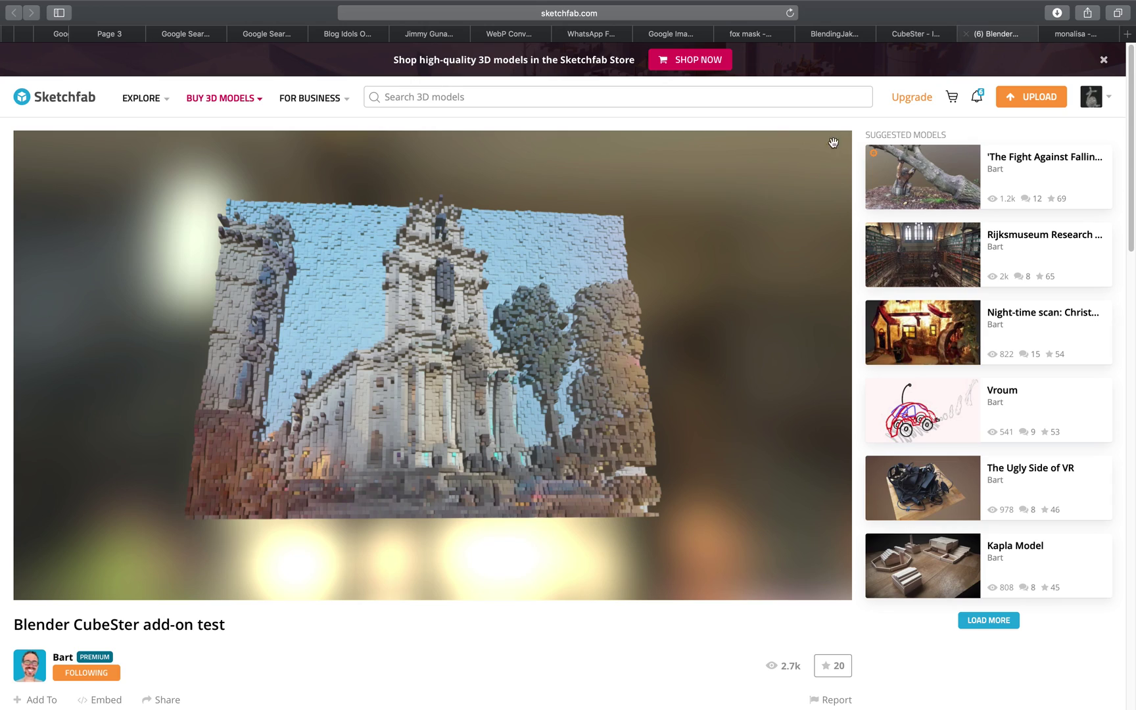
pyautogui.moveTo(624, 314)
pyautogui.mouseDown()
pyautogui.moveTo(597, 317)
pyautogui.moveTo(631, 279)
pyautogui.moveTo(633, 312)
pyautogui.moveTo(601, 328)
pyautogui.moveTo(378, 332)
pyautogui.moveTo(388, 314)
pyautogui.moveTo(405, 322)
pyautogui.mouseUp()
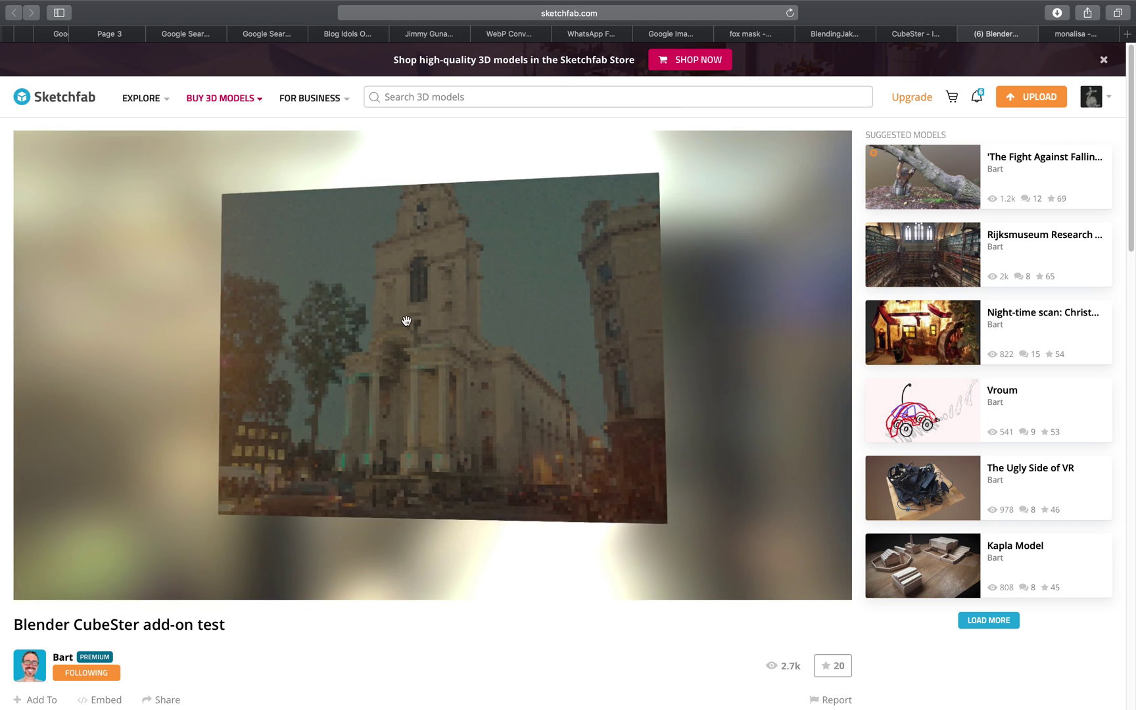
pyautogui.scroll(3, 412, 370)
pyautogui.moveTo(413, 370)
pyautogui.mouseDown()
pyautogui.moveTo(432, 372)
pyautogui.moveTo(462, 327)
pyautogui.moveTo(391, 352)
pyautogui.moveTo(617, 358)
pyautogui.mouseUp()
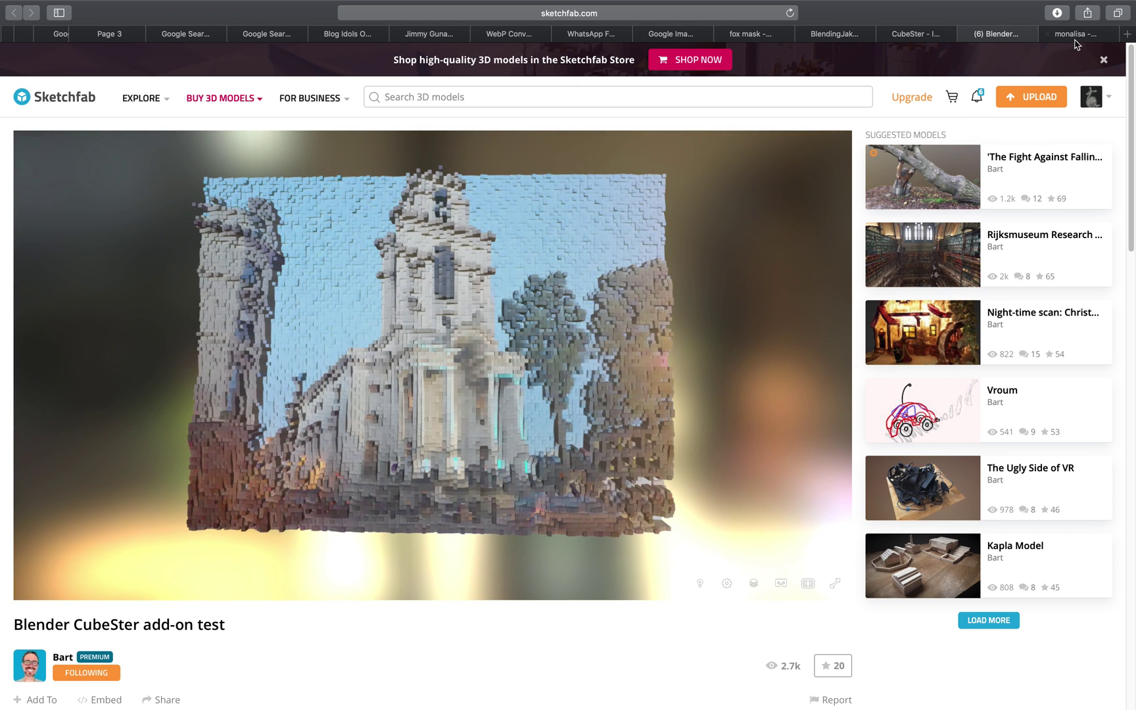
# Open the large Mona Lisa picture from the Google results for monalisa and save it to the desktop.
pyautogui.click(1075, 33)
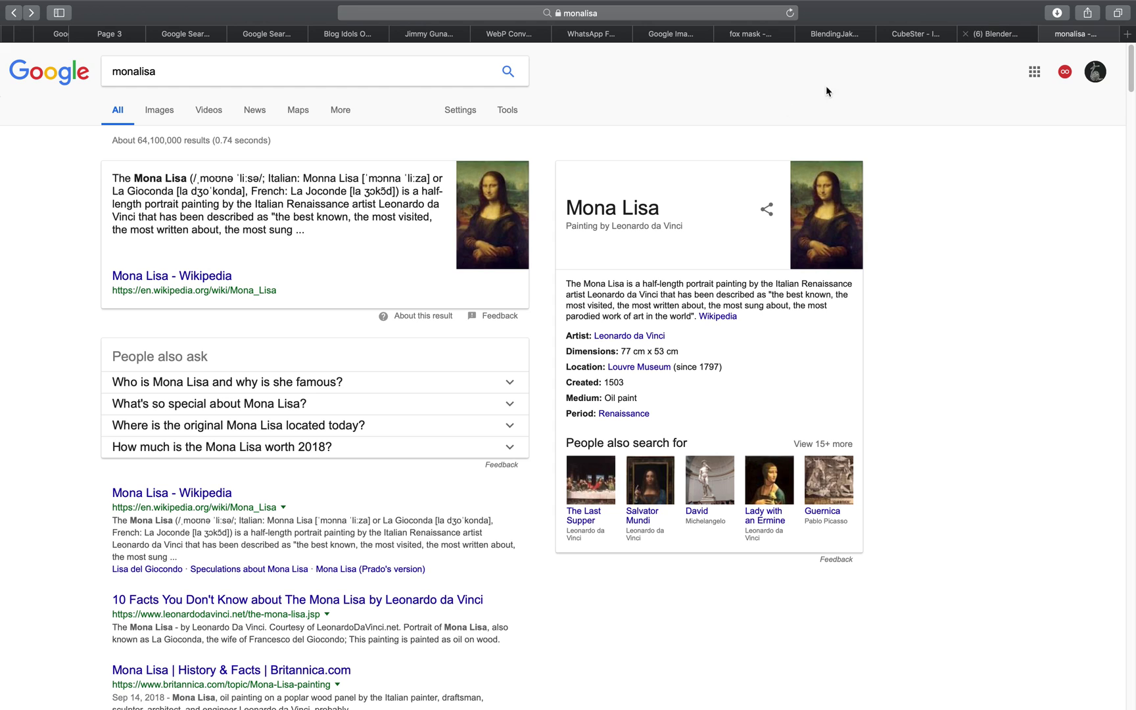
pyautogui.click(806, 218)
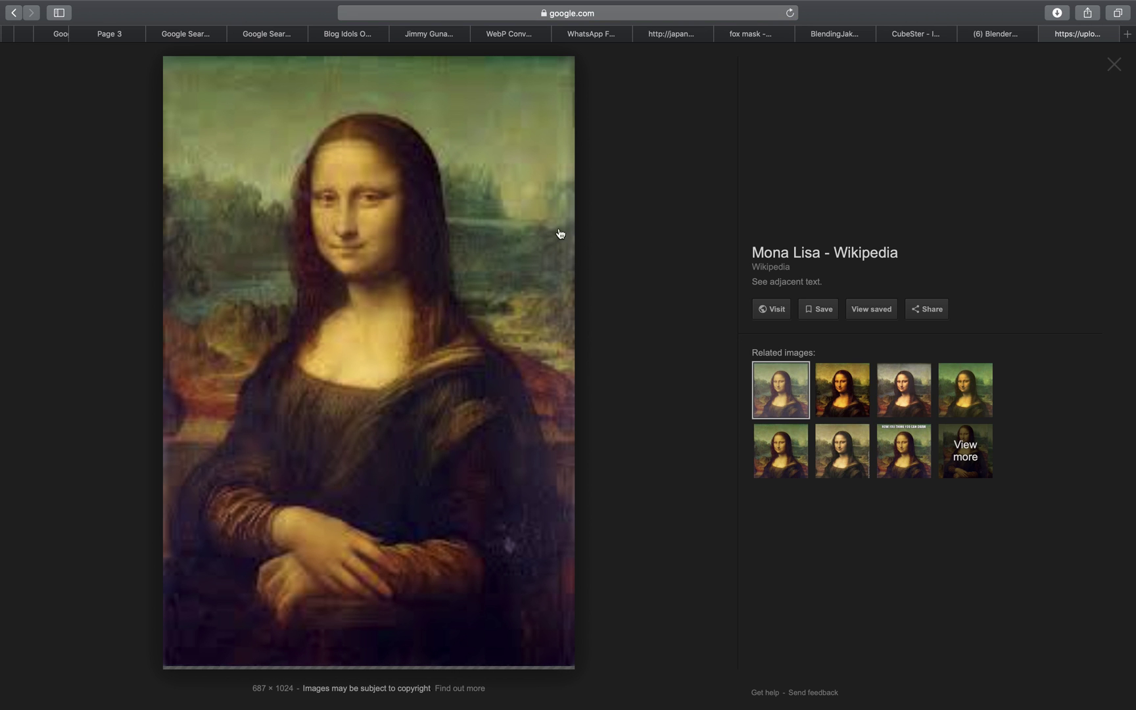
pyautogui.moveTo(504, 296); pyautogui.dragTo(464, 295)
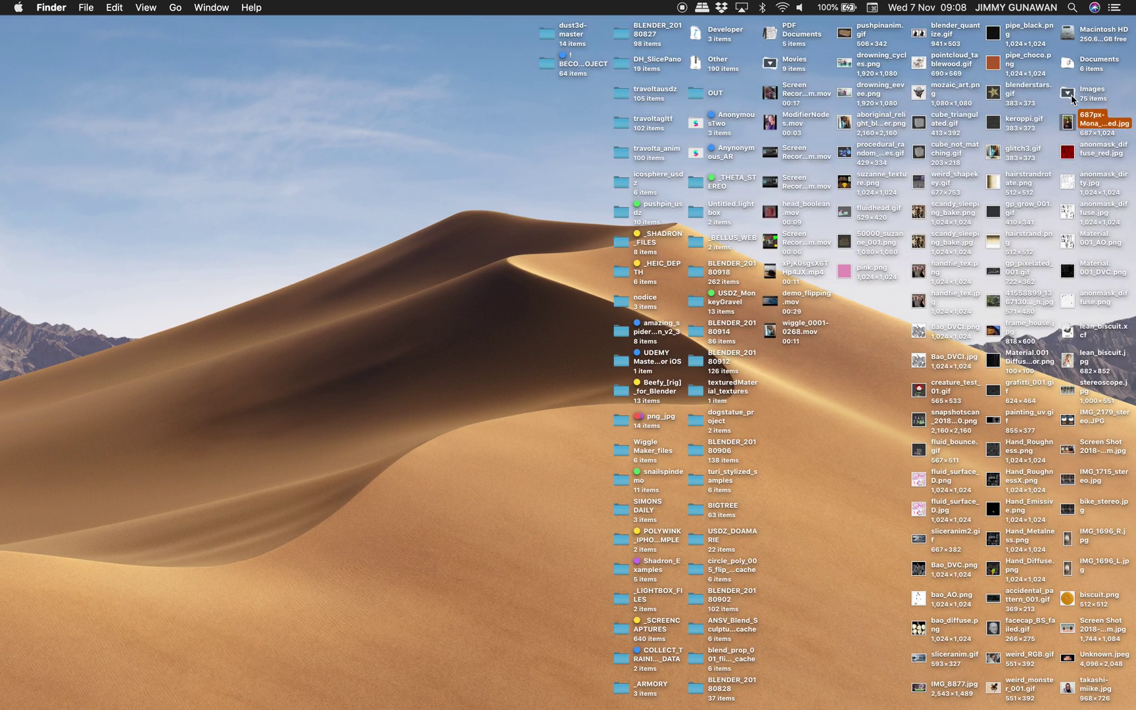
pyautogui.hotkey('ctrl', 'Right')
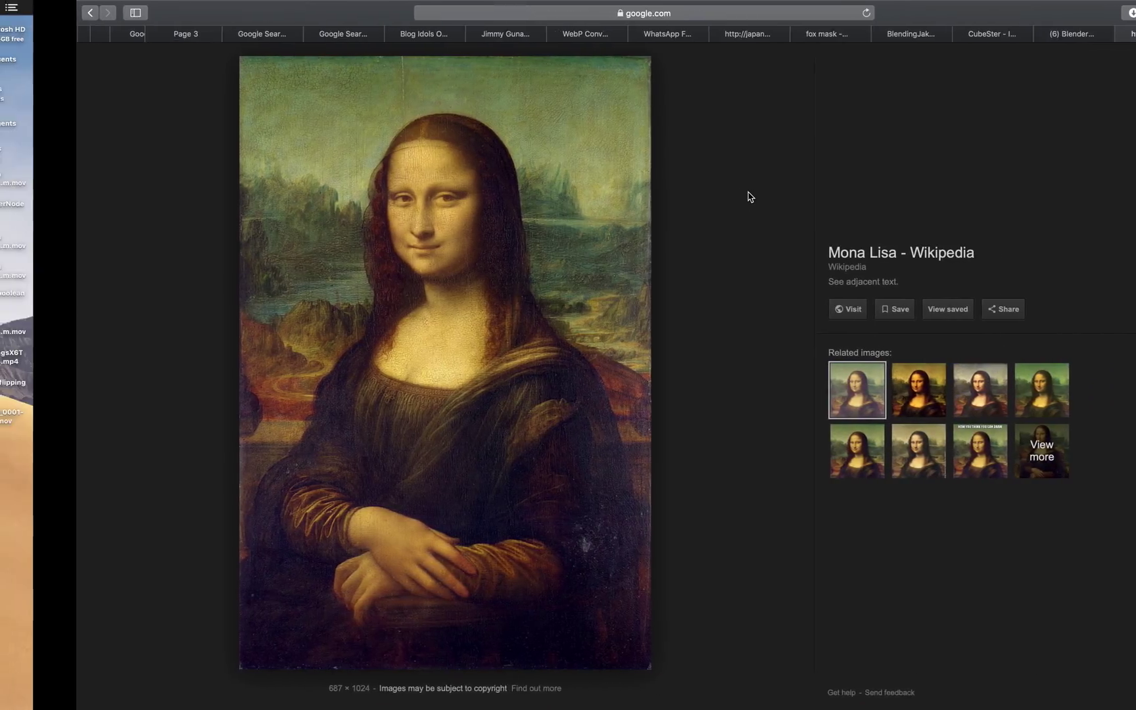
pyautogui.hotkey('ctrl', 'Left')
# Launch Blender 2.79 from a Finder window of the travoltagltf folder and make Blender full screen.
pyautogui.doubleClick(923, 117)
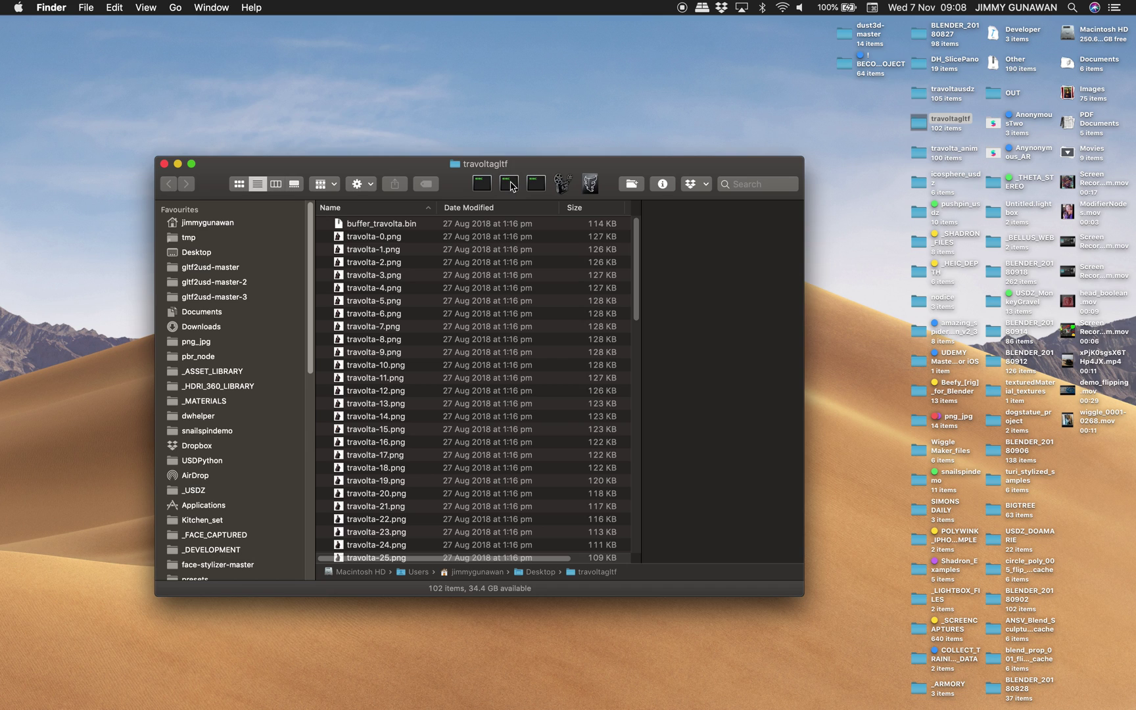
pyautogui.click(510, 184)
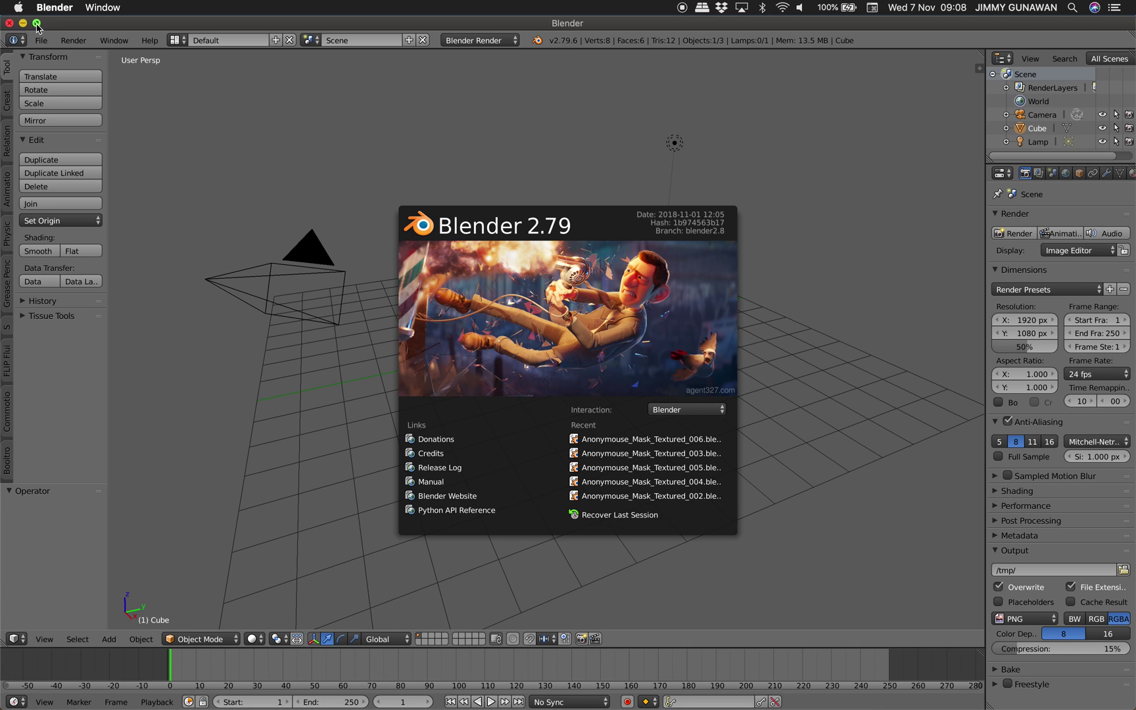
pyautogui.click(37, 25)
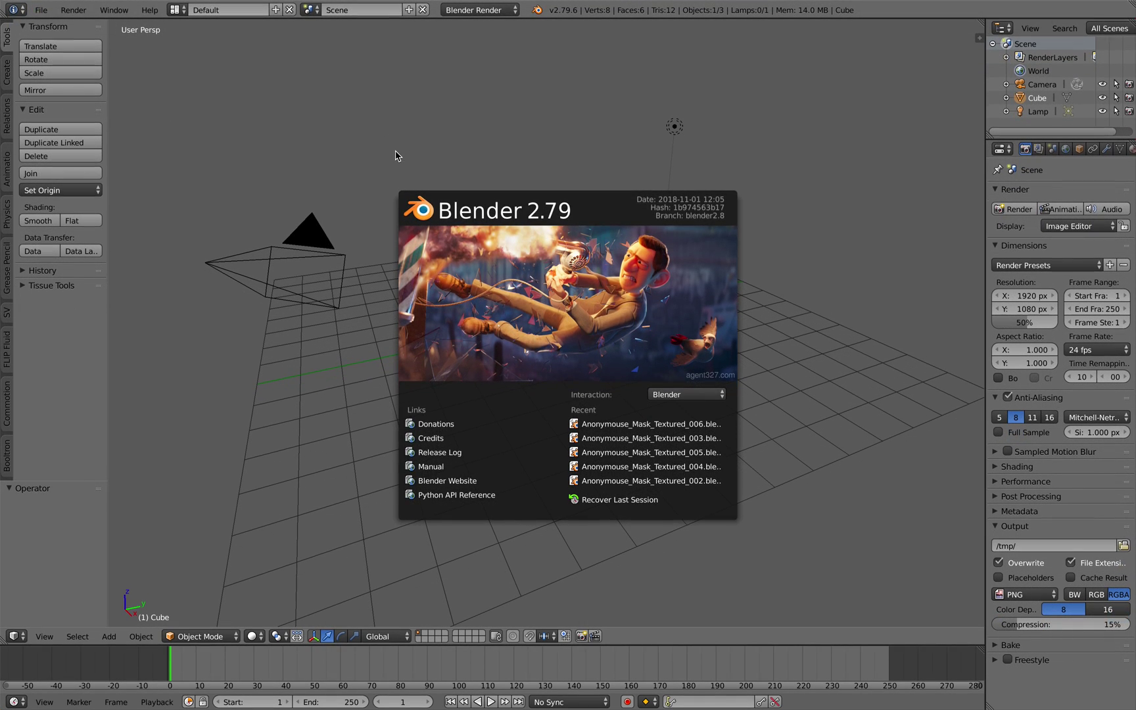
# Dismiss the splash screen and delete all objects of the default scene.
pyautogui.click(444, 171)
pyautogui.hscroll(5, 440, 169)
pyautogui.press('a')
pyautogui.press('a')
pyautogui.press('x')
pyautogui.press('Return')
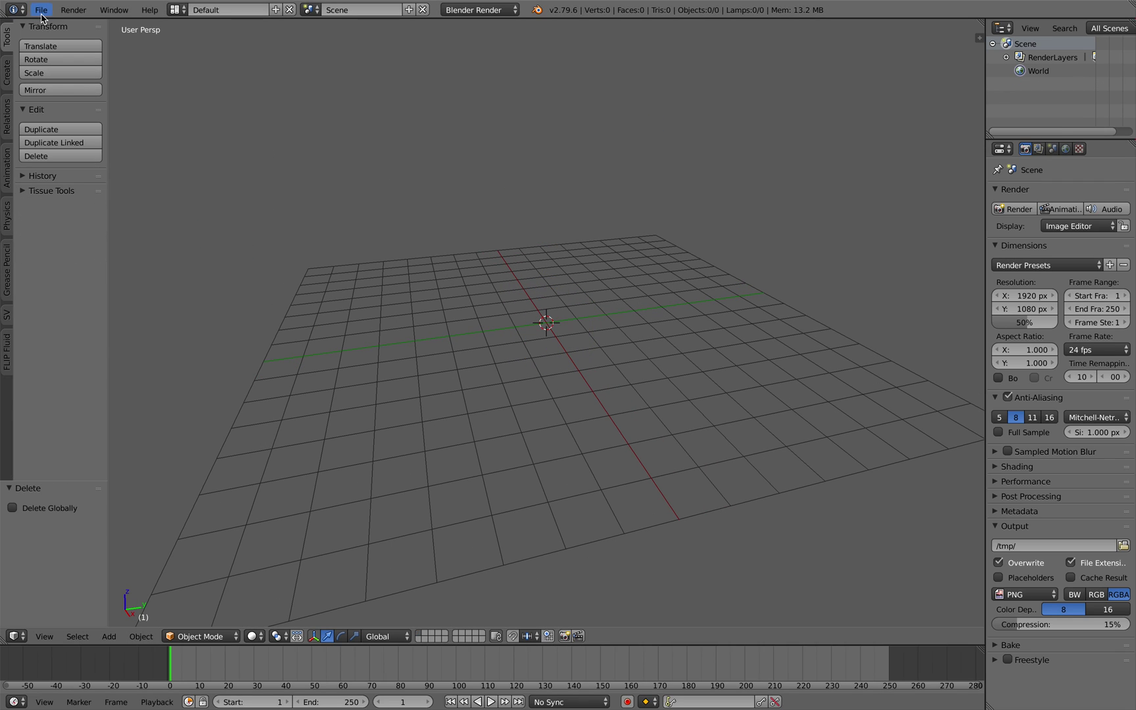
# Search the add-ons in the user preferences for "advance" and enlarge the preferences window.
pyautogui.click(41, 9)
pyautogui.click(65, 161)
pyautogui.click(82, 52)
pyautogui.write('advance')
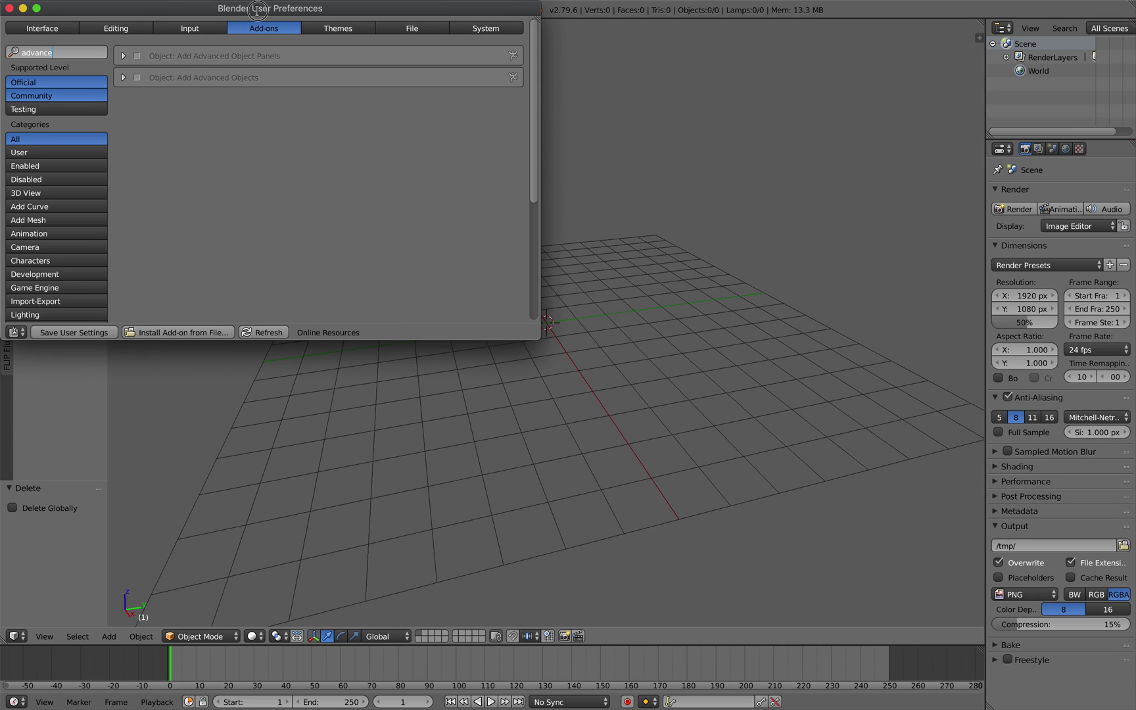
pyautogui.moveTo(255, 9); pyautogui.dragTo(347, 69)
pyautogui.moveTo(632, 394); pyautogui.dragTo(789, 552)
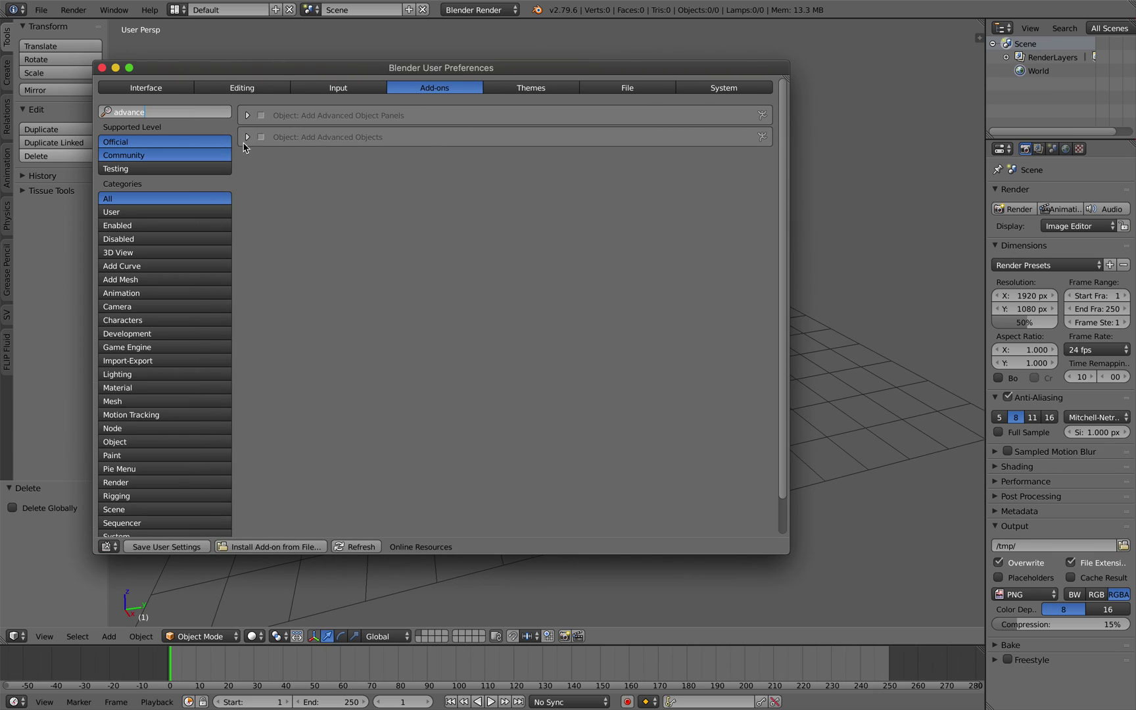
# Expand the details of both listed add-ons and enable Object: Add Advanced Objects.
pyautogui.click(247, 116)
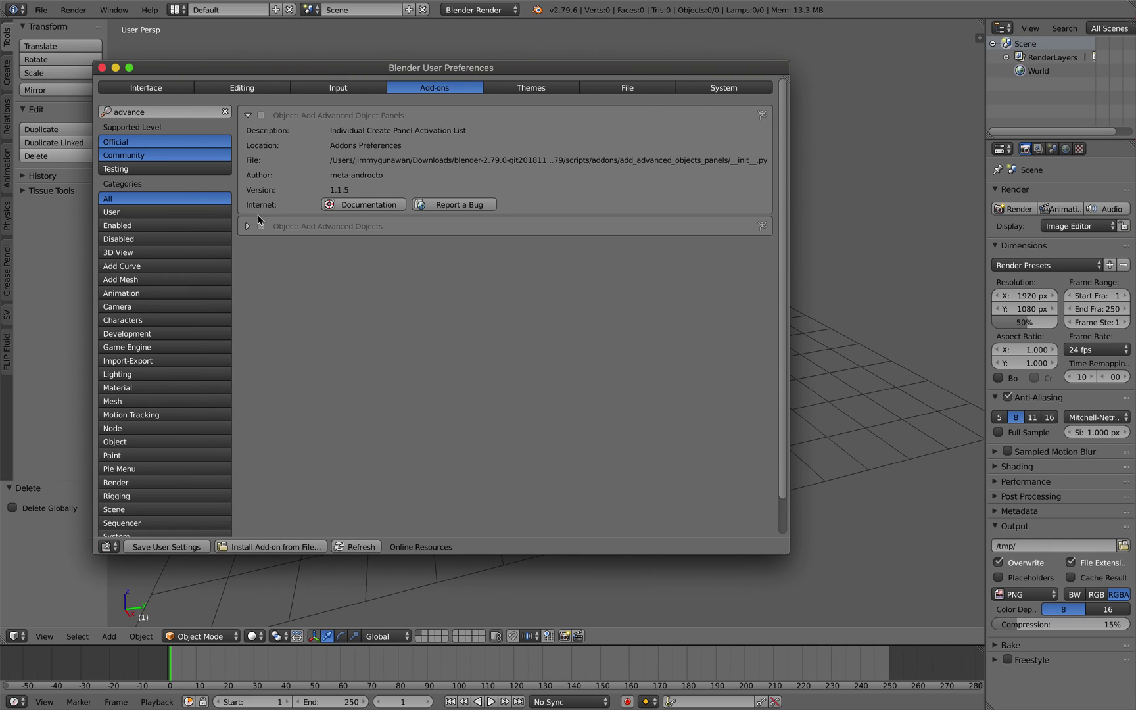
pyautogui.click(248, 226)
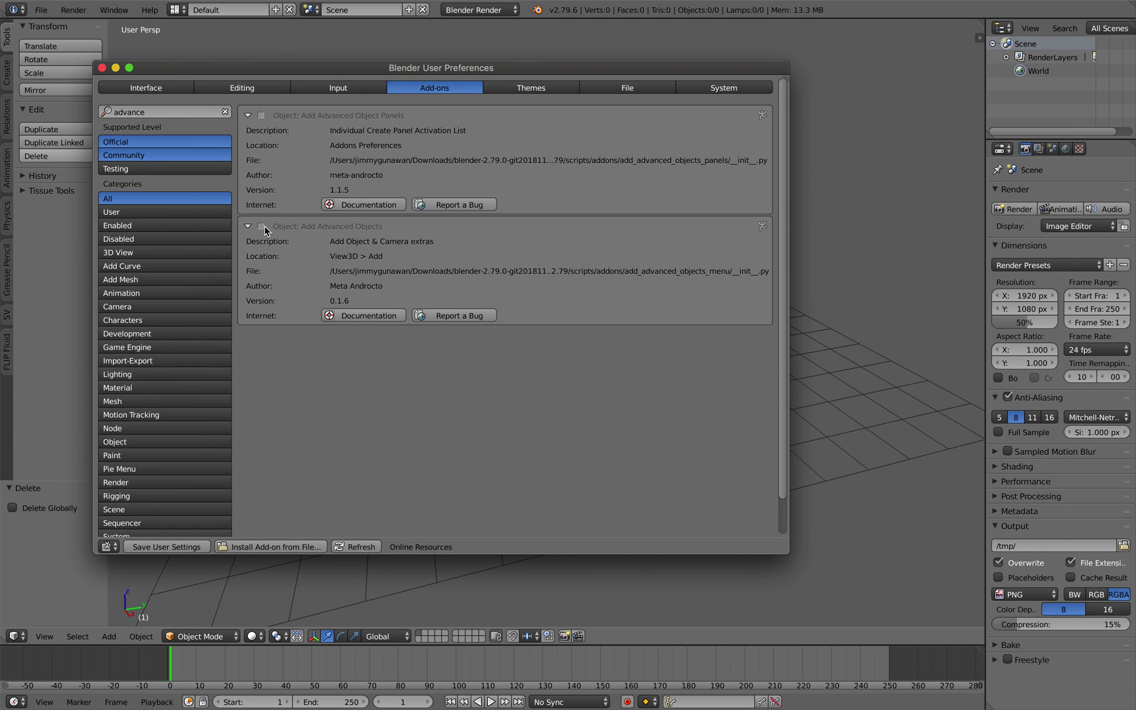
pyautogui.click(261, 227)
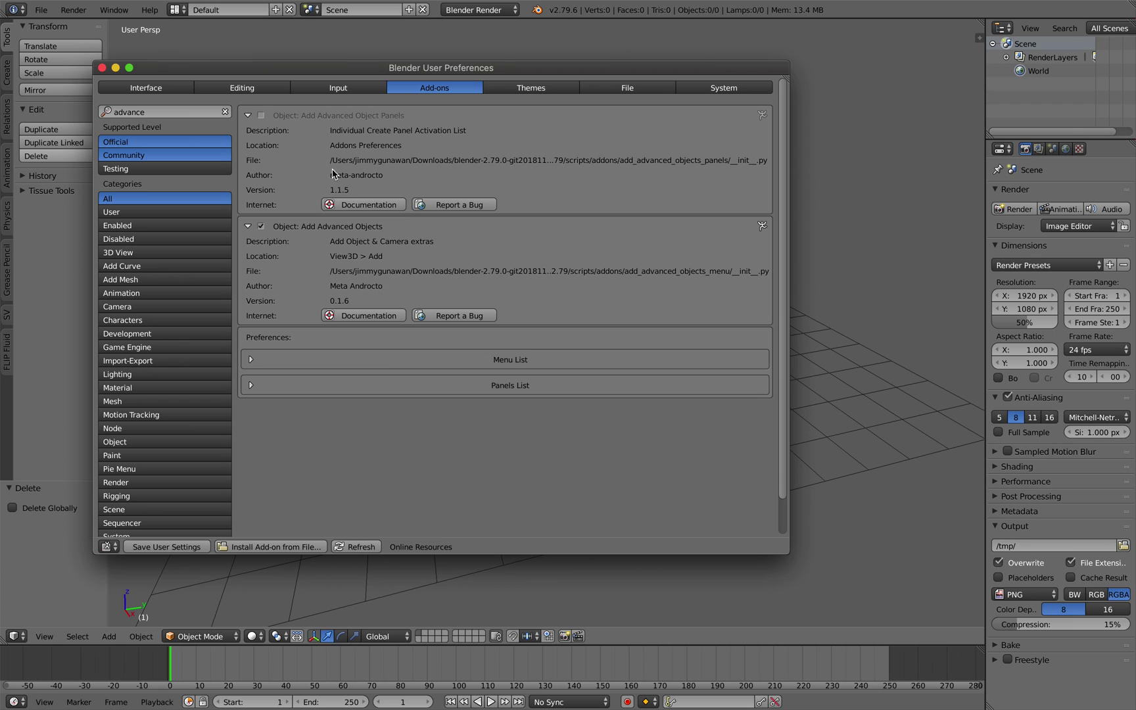
pyautogui.moveTo(298, 67); pyautogui.dragTo(384, 71)
# Show the CubeSter settings among the Create tools, collapse Add Primitive and widen the tool shelf.
pyautogui.click(8, 71)
pyautogui.click(29, 28)
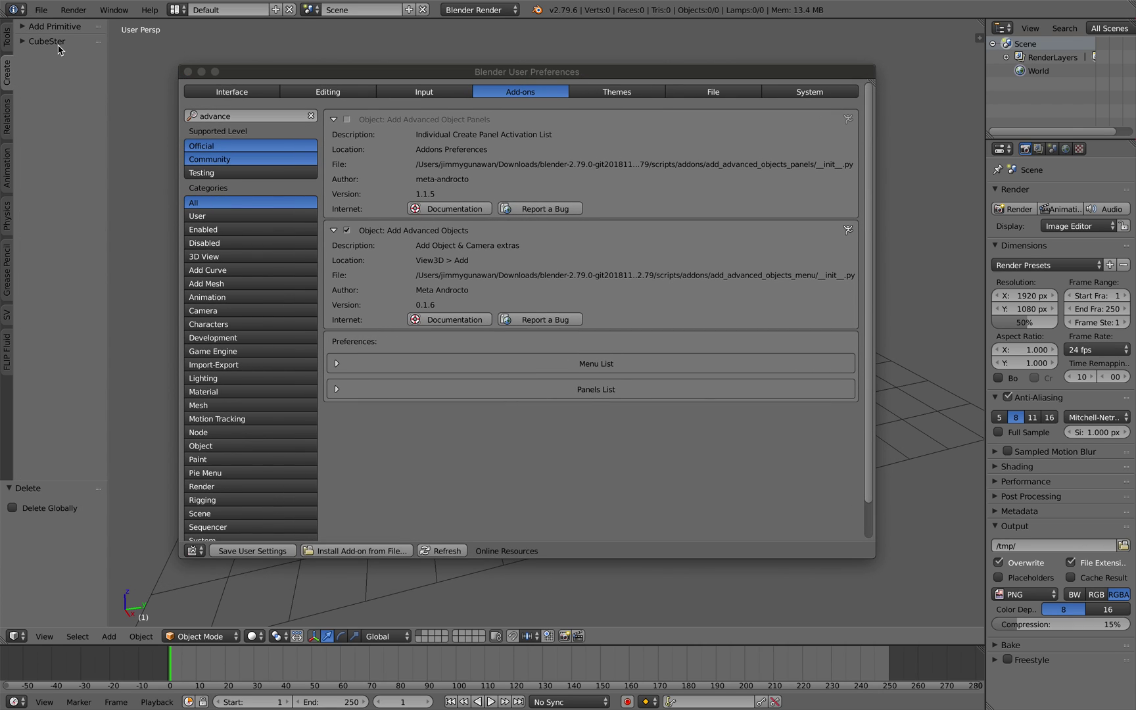
pyautogui.click(46, 40)
pyautogui.moveTo(108, 83); pyautogui.dragTo(219, 82)
pyautogui.scroll(-3, 511, 248)
pyautogui.press('KP_6')
pyautogui.press('KP_6')
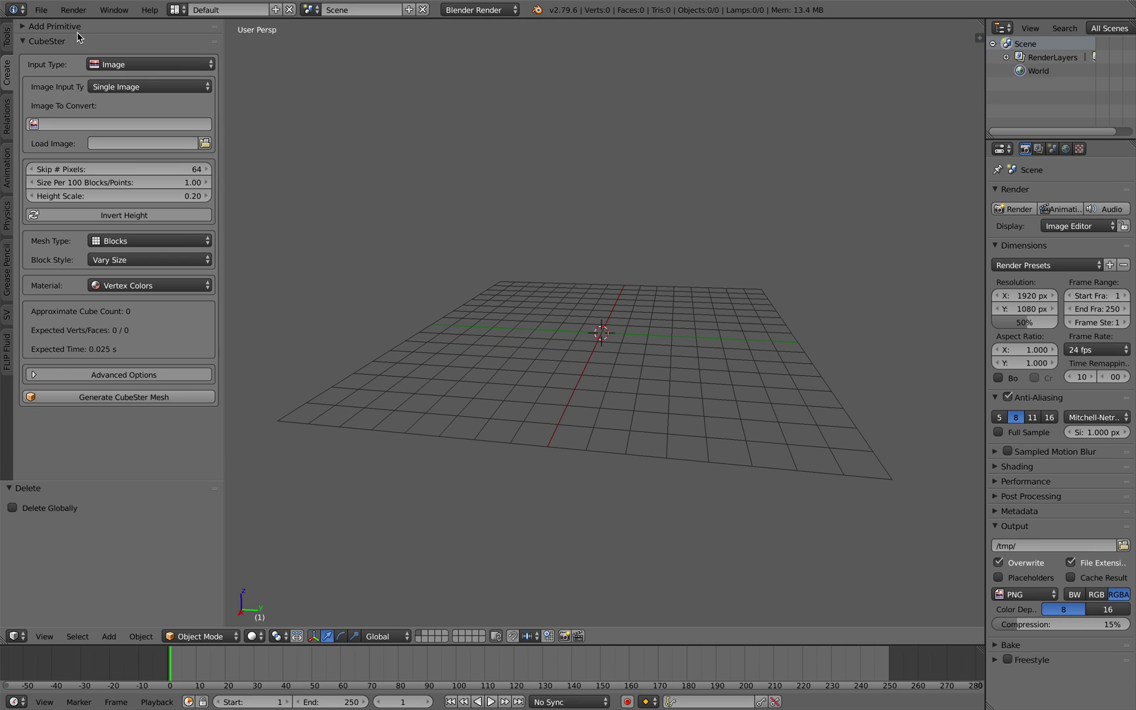
# Save the scene on the Desktop as CubeSter_001.blend.
pyautogui.click(42, 10)
pyautogui.click(85, 127)
pyautogui.click(186, 62)
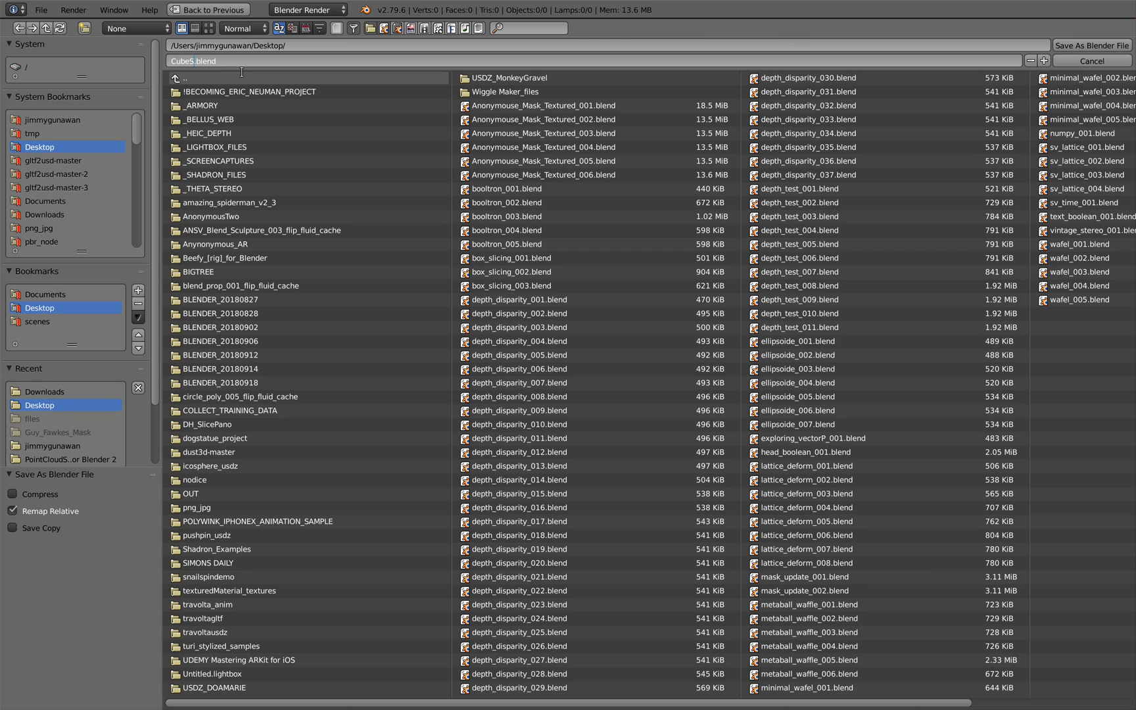
pyautogui.press('Return')
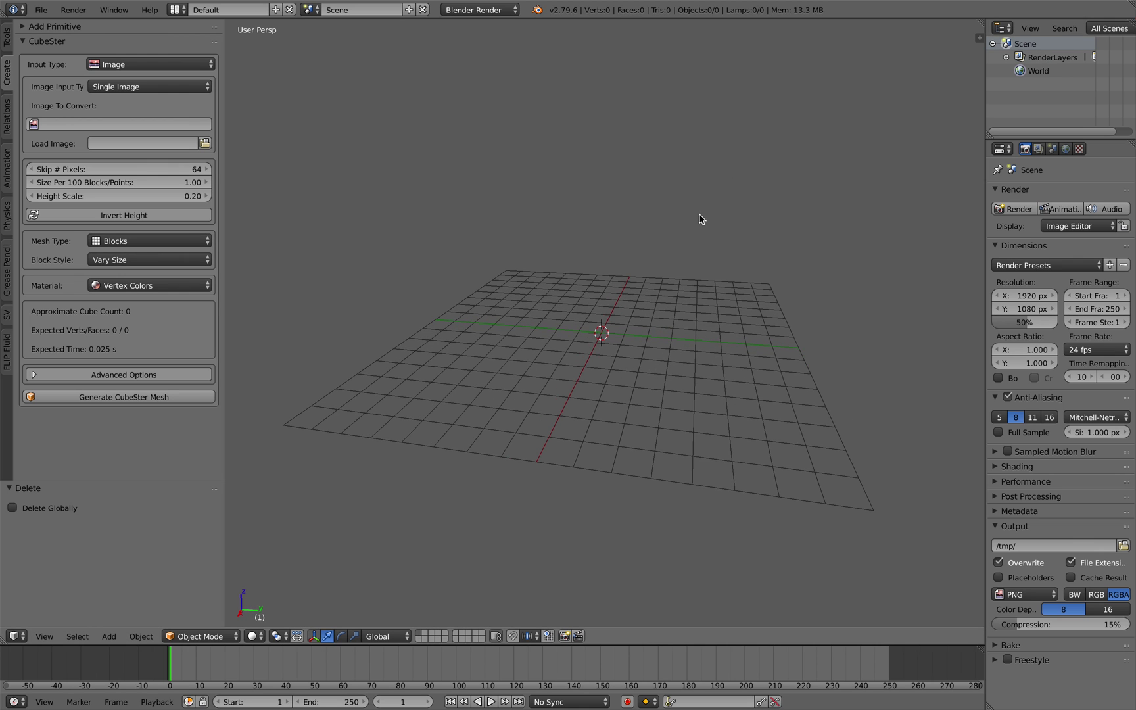
# Load 687px-Mona_Lisa,_by_Leonardo_da_Vinci,_from_C2RMF_retouched.jpg from the Desktop as the CubeSter image to convert, browsing the files as thumbnails.
pyautogui.moveTo(701, 219); pyautogui.dragTo(602, 249, button='middle')
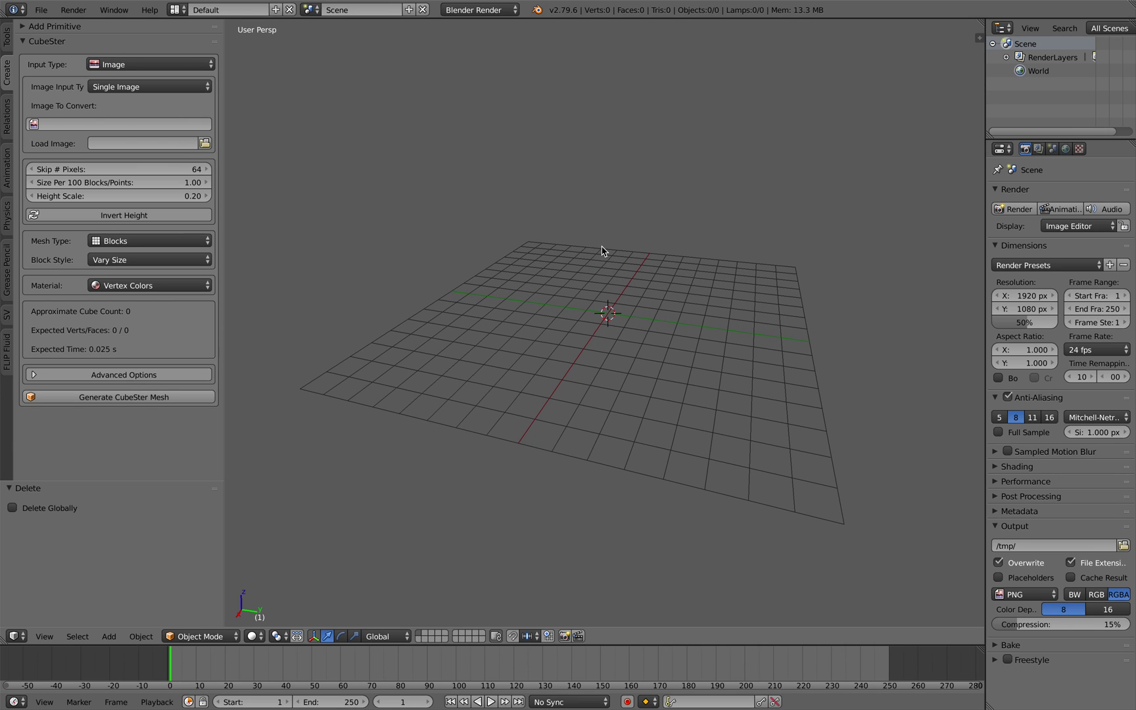
pyautogui.click(184, 240)
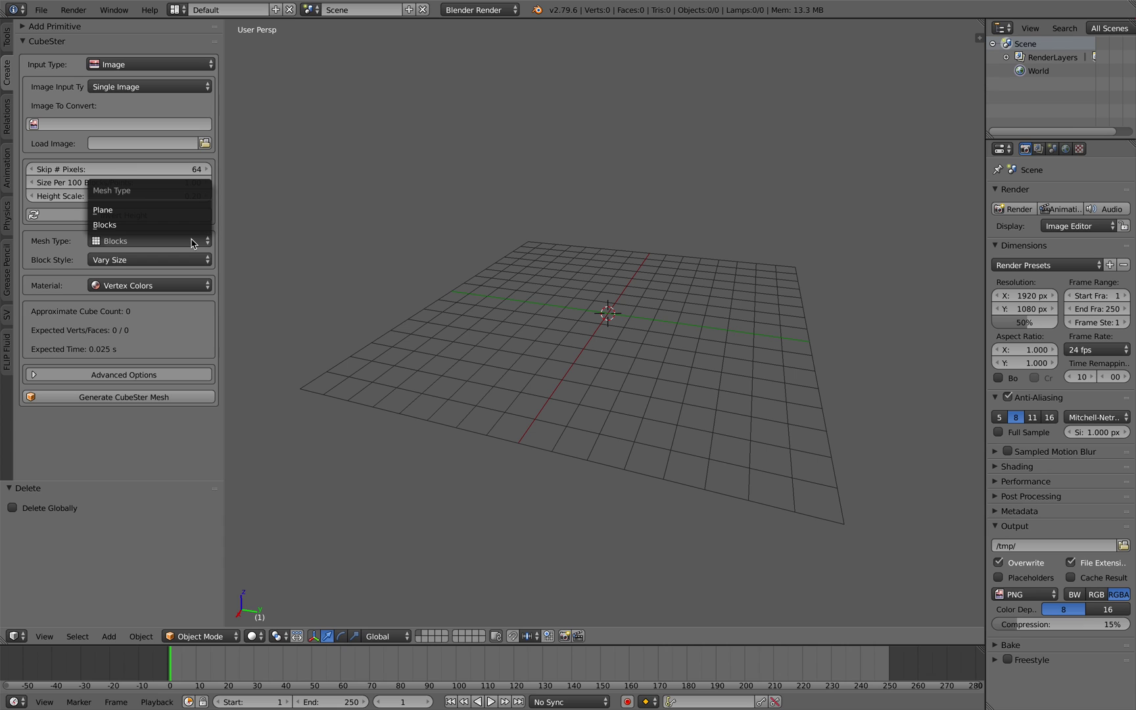
pyautogui.click(204, 142)
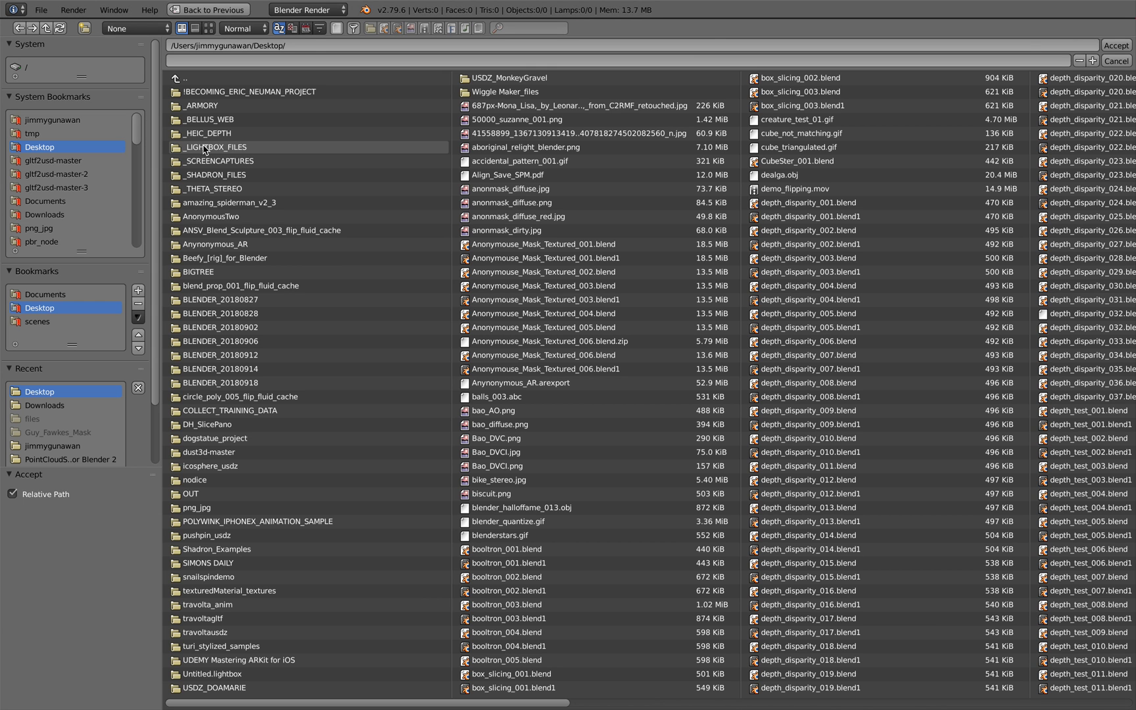
pyautogui.click(208, 28)
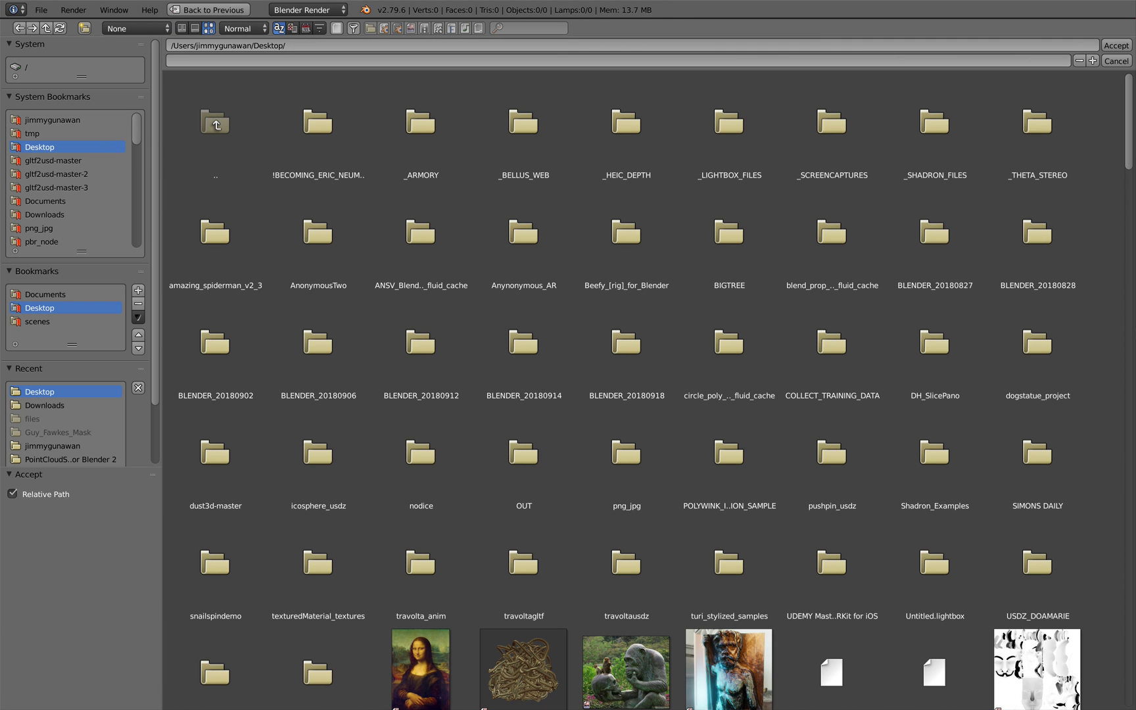
pyautogui.scroll(-3, 872, 405)
pyautogui.doubleClick(439, 568)
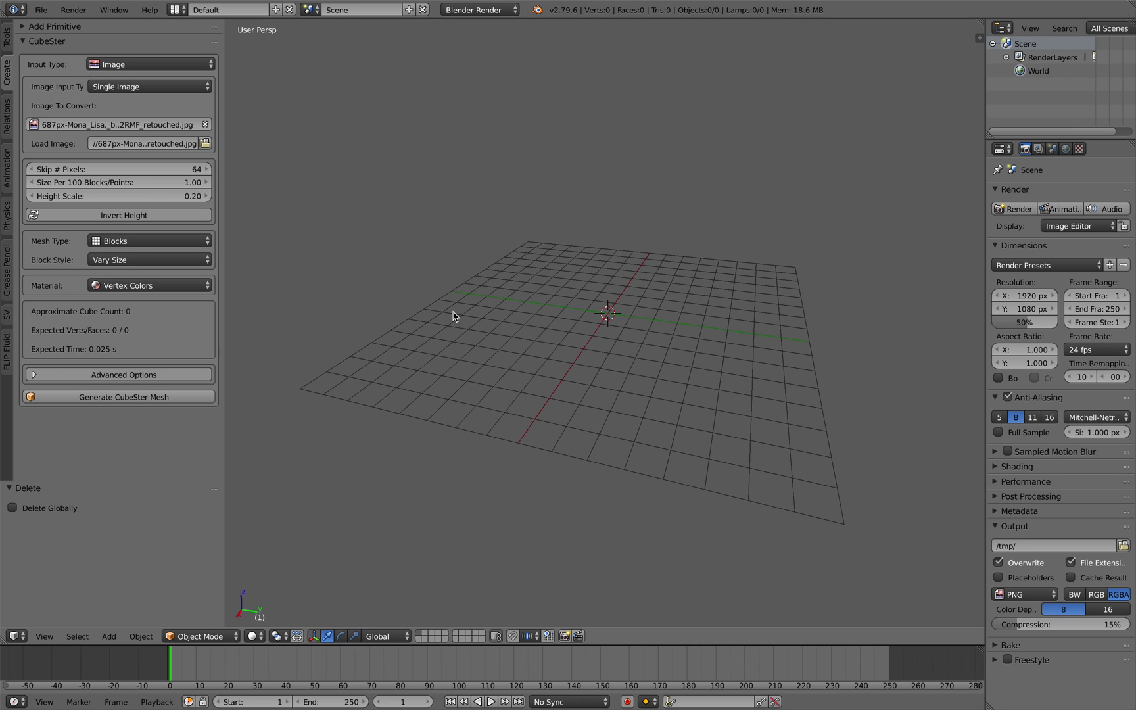
# Widen the tool shelf further and generate the CubeSter block mesh from the Mona Lisa image.
pyautogui.moveTo(444, 297); pyautogui.dragTo(457, 308, button='middle')
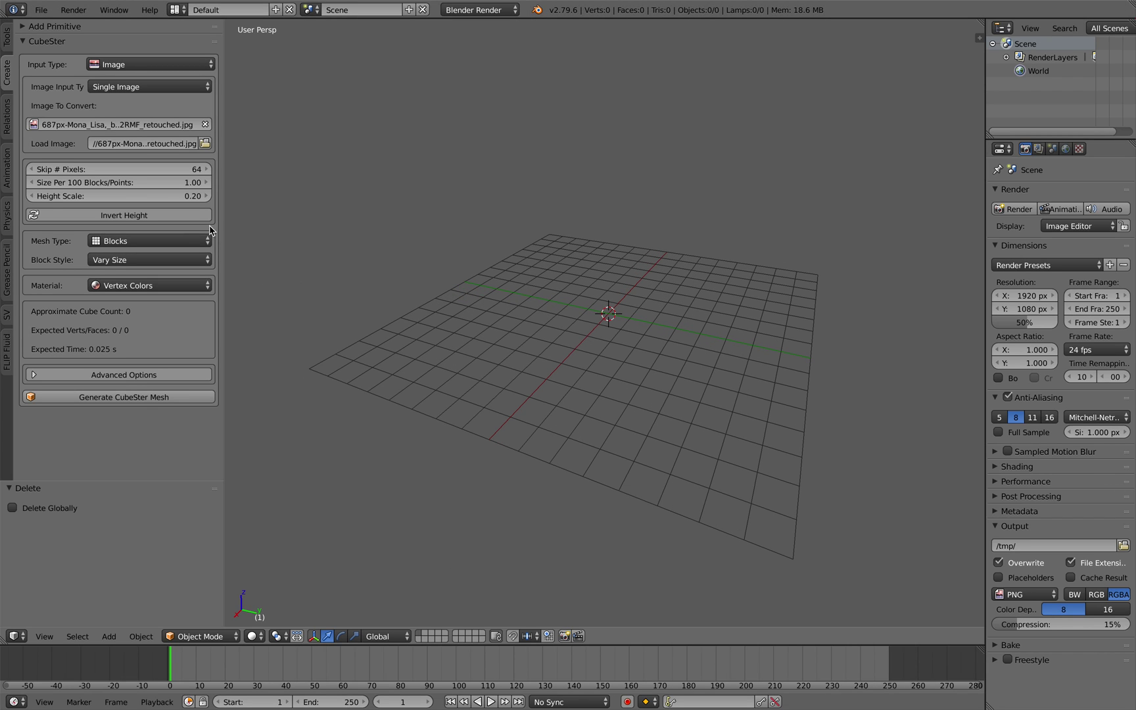
pyautogui.moveTo(223, 214); pyautogui.dragTo(265, 209)
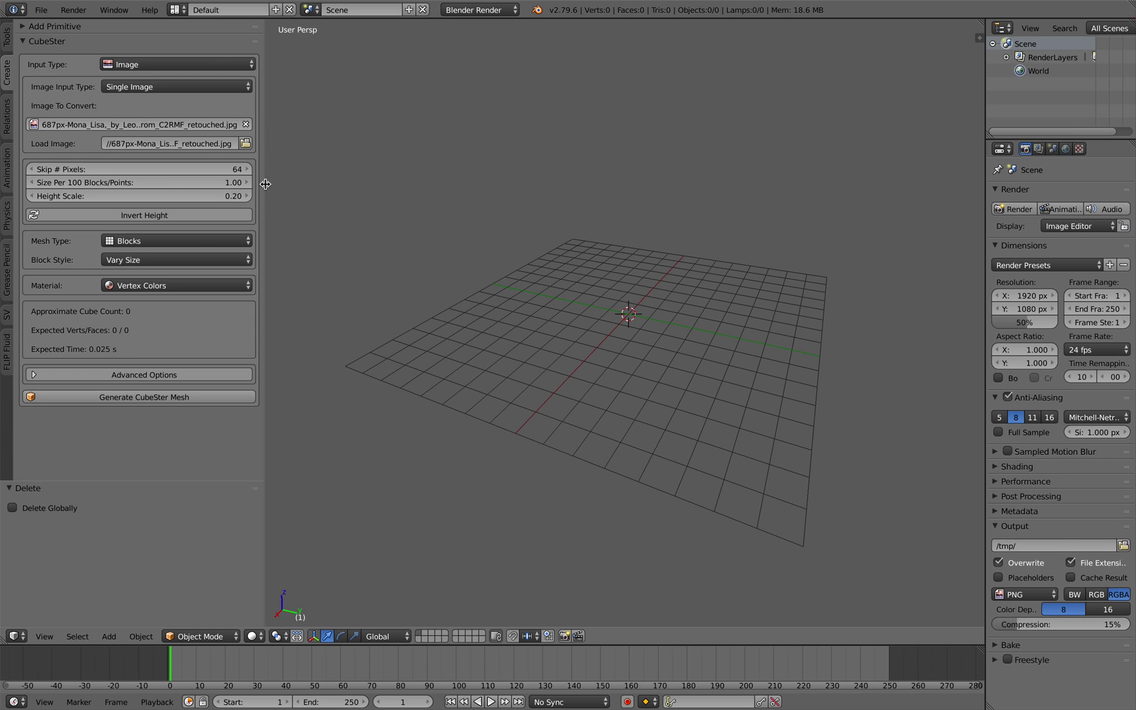
pyautogui.moveTo(265, 184); pyautogui.dragTo(347, 189)
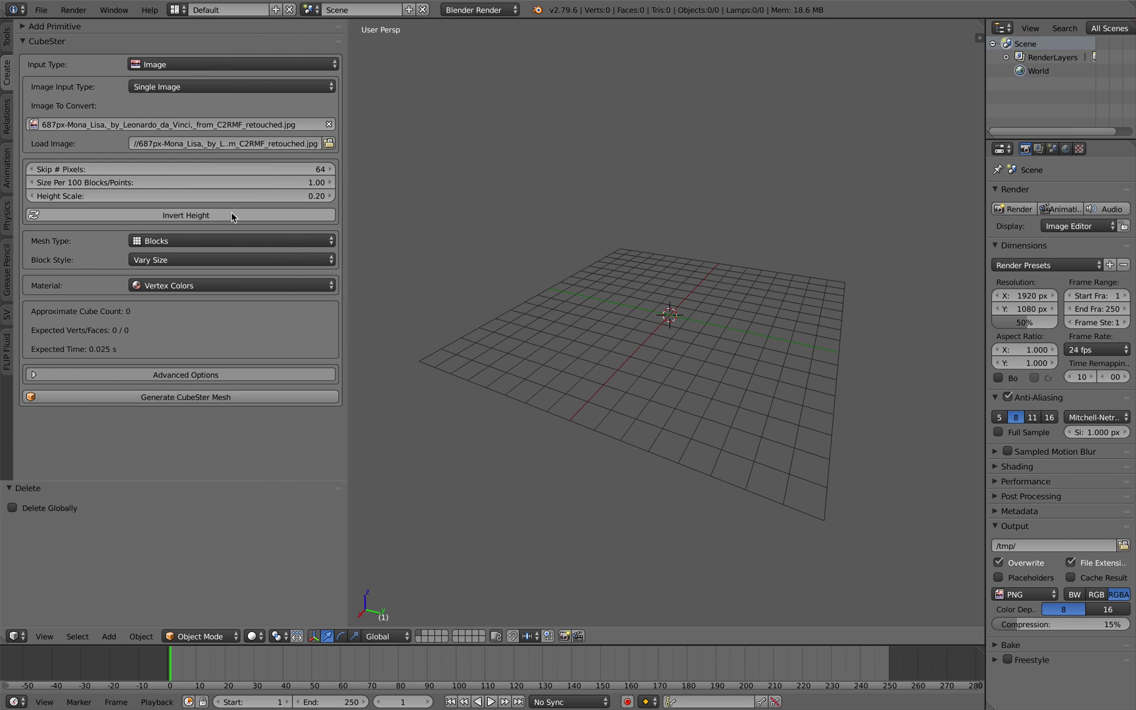
pyautogui.click(224, 398)
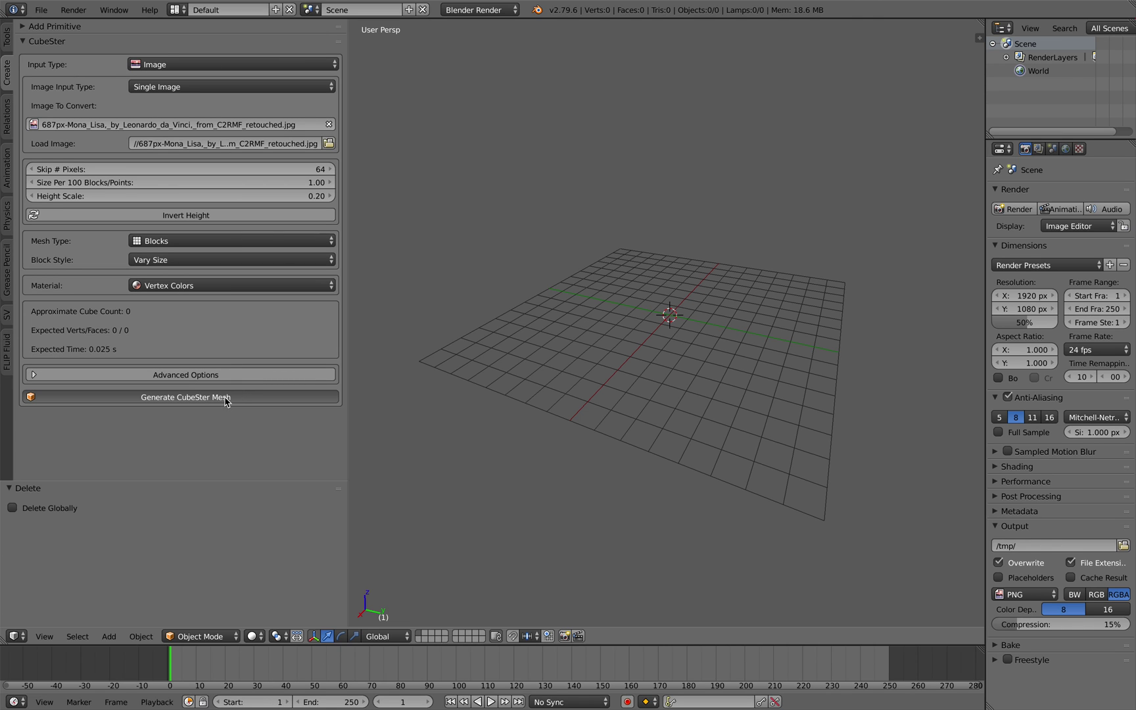
# Scale the generated mesh up by about 4.275 and again by about 2.355, and view it from above.
pyautogui.scroll(-7, 617, 306)
pyautogui.moveTo(753, 317); pyautogui.dragTo(710, 269, button='middle')
pyautogui.press('s')
pyautogui.click(737, 316)
pyautogui.press('s')
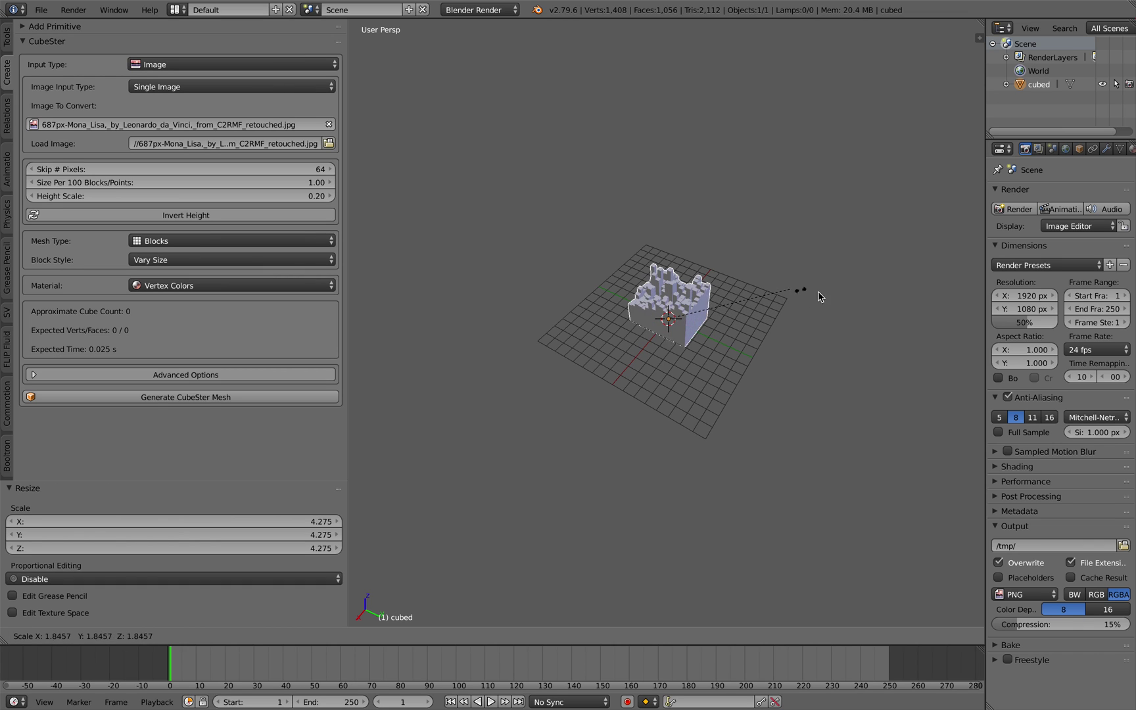
pyautogui.click(821, 297)
pyautogui.moveTo(829, 299); pyautogui.dragTo(728, 275, button='middle')
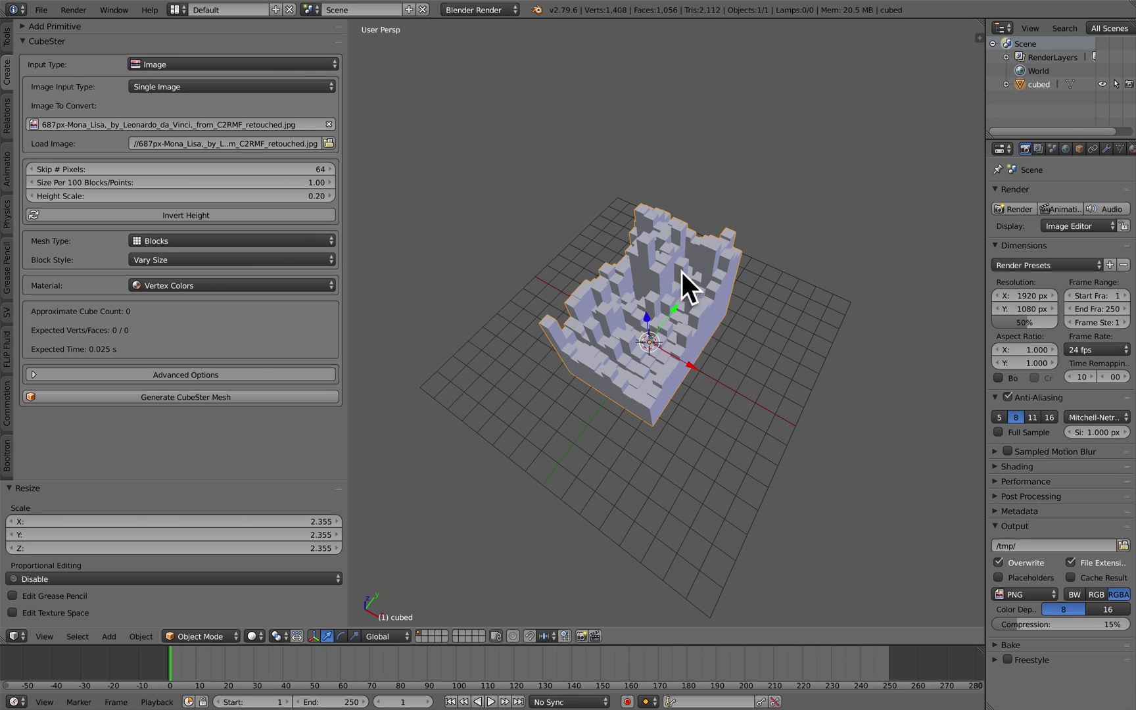
# Switch the render engine to Cycles Render and show the mesh data properties of the block mesh with its vertex colors.
pyautogui.click(478, 10)
pyautogui.click(481, 61)
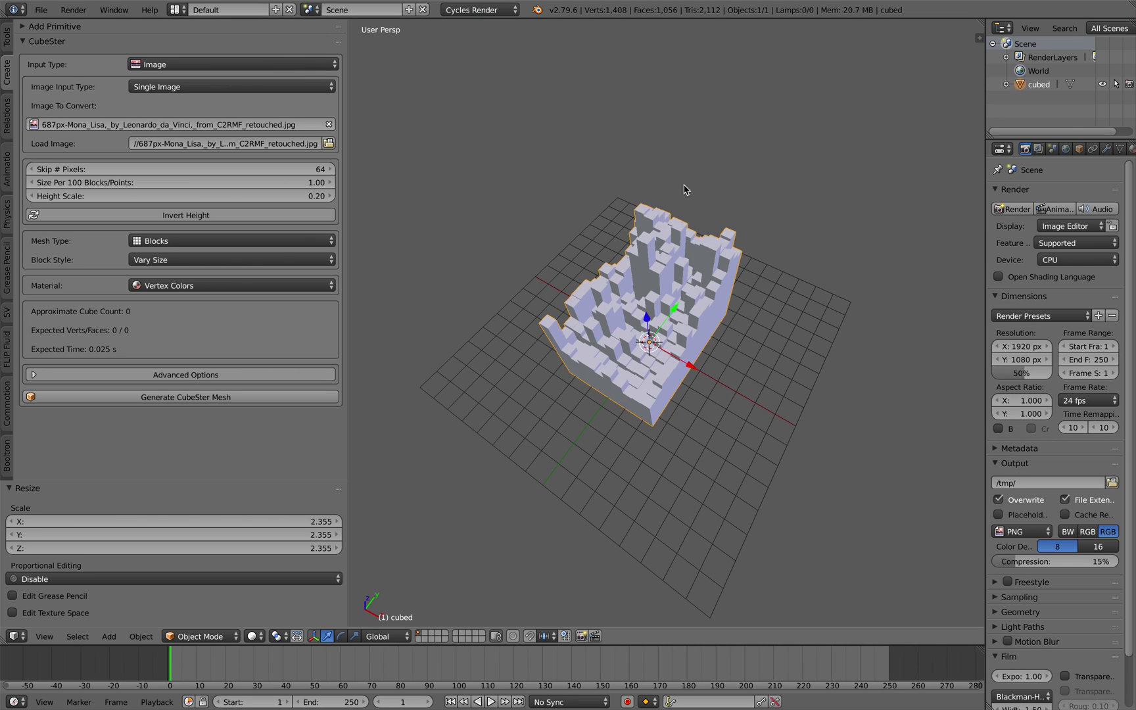
pyautogui.click(1119, 148)
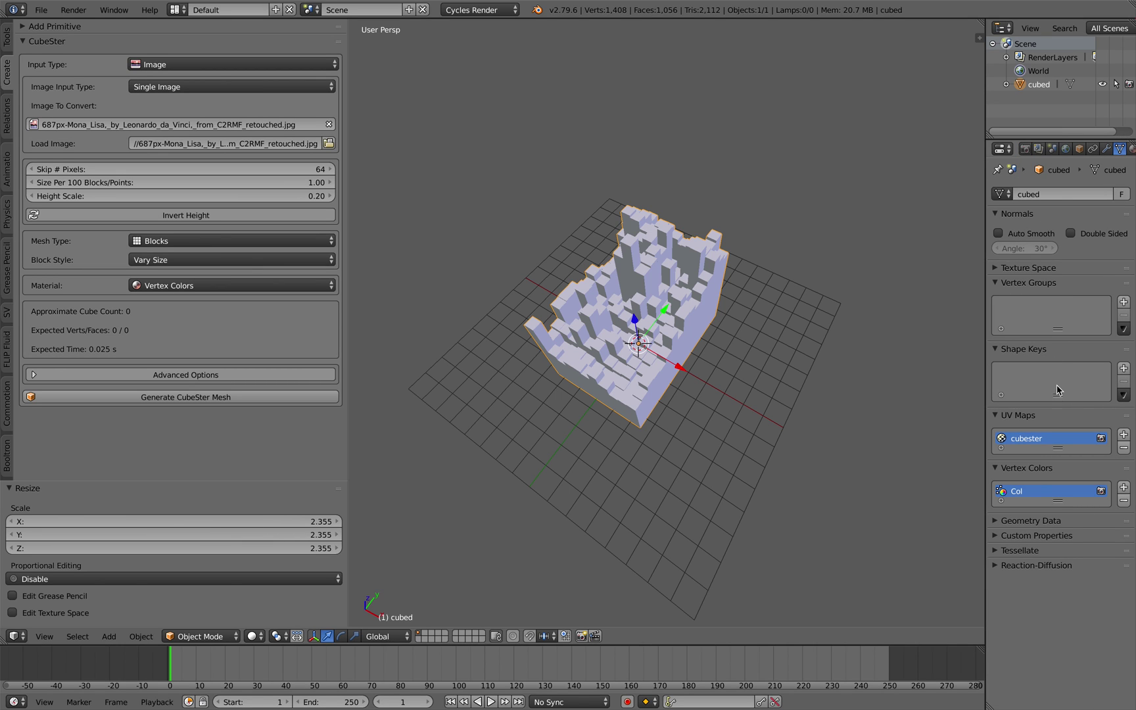
pyautogui.keyDown('shift'); pyautogui.moveTo(726, 335); pyautogui.dragTo(719, 385, button='middle'); pyautogui.keyUp('shift')
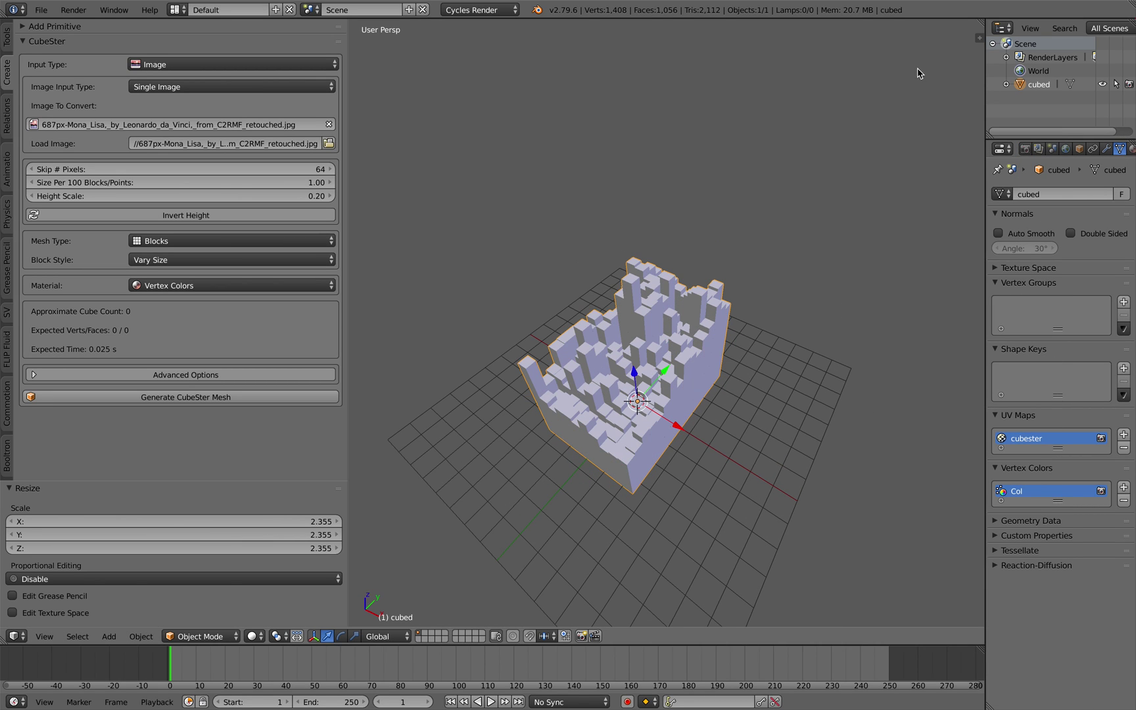
# Split the 3D view horizontally, make the upper area a material node editor, and enable nodes for the CubeSter_Vertex material.
pyautogui.moveTo(979, 39); pyautogui.dragTo(12, 272)
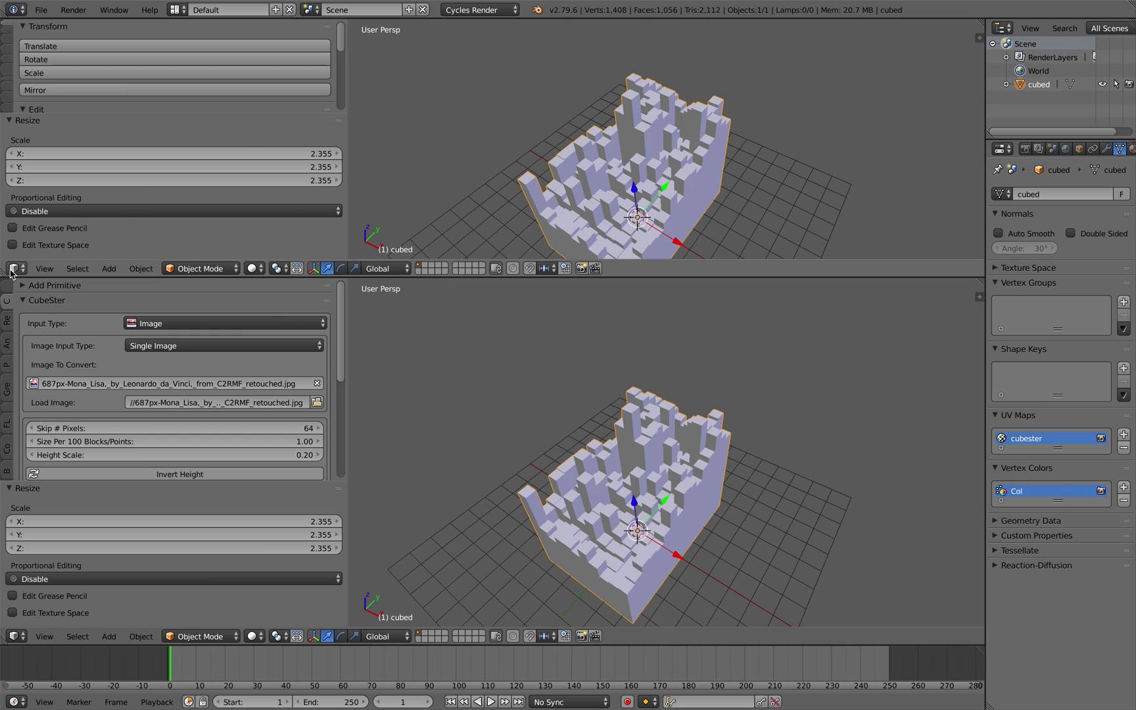
pyautogui.click(13, 269)
pyautogui.click(88, 225)
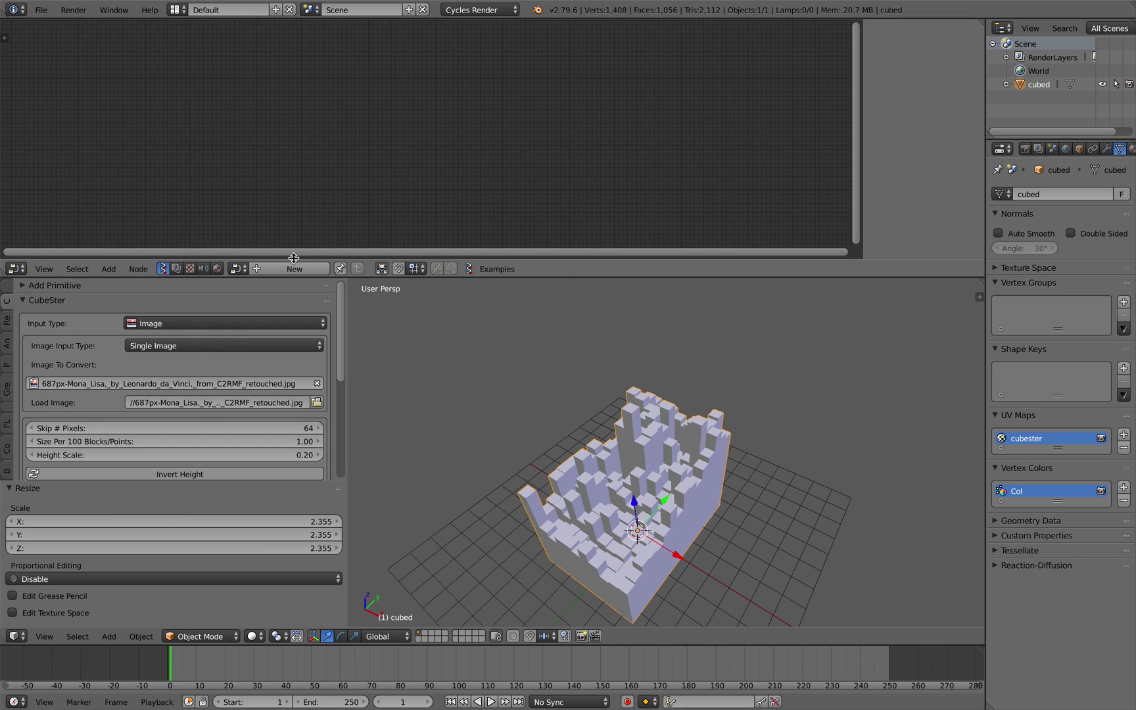
pyautogui.click(218, 269)
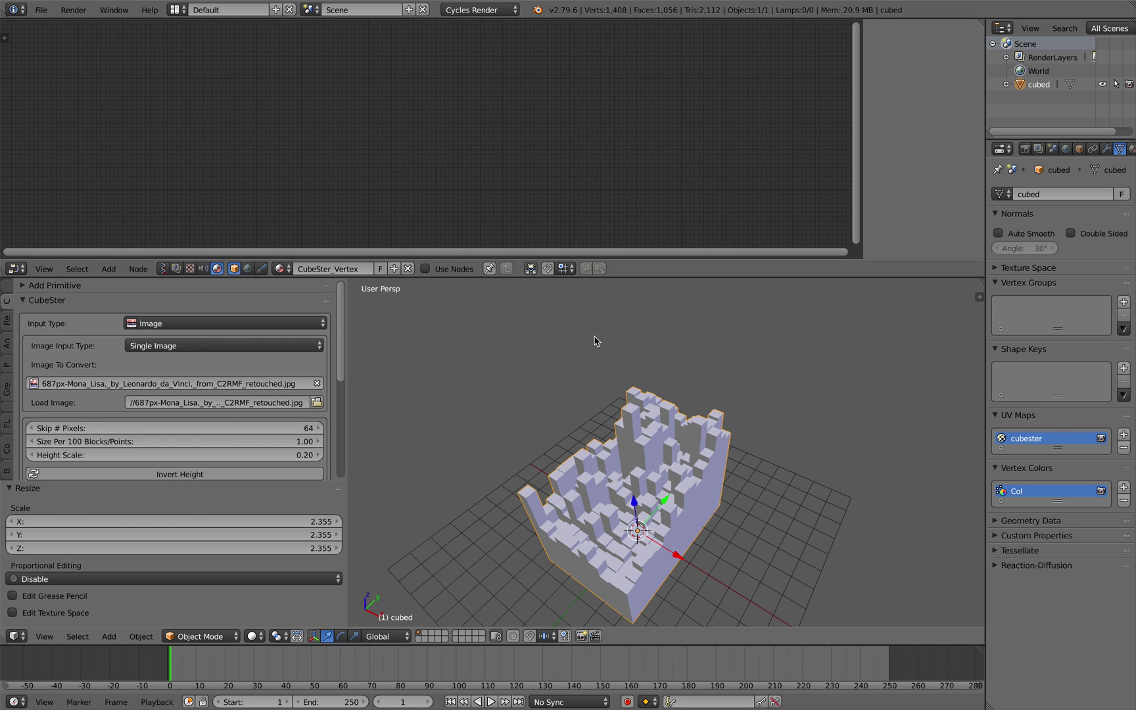
pyautogui.click(425, 269)
pyautogui.scroll(4, 337, 173)
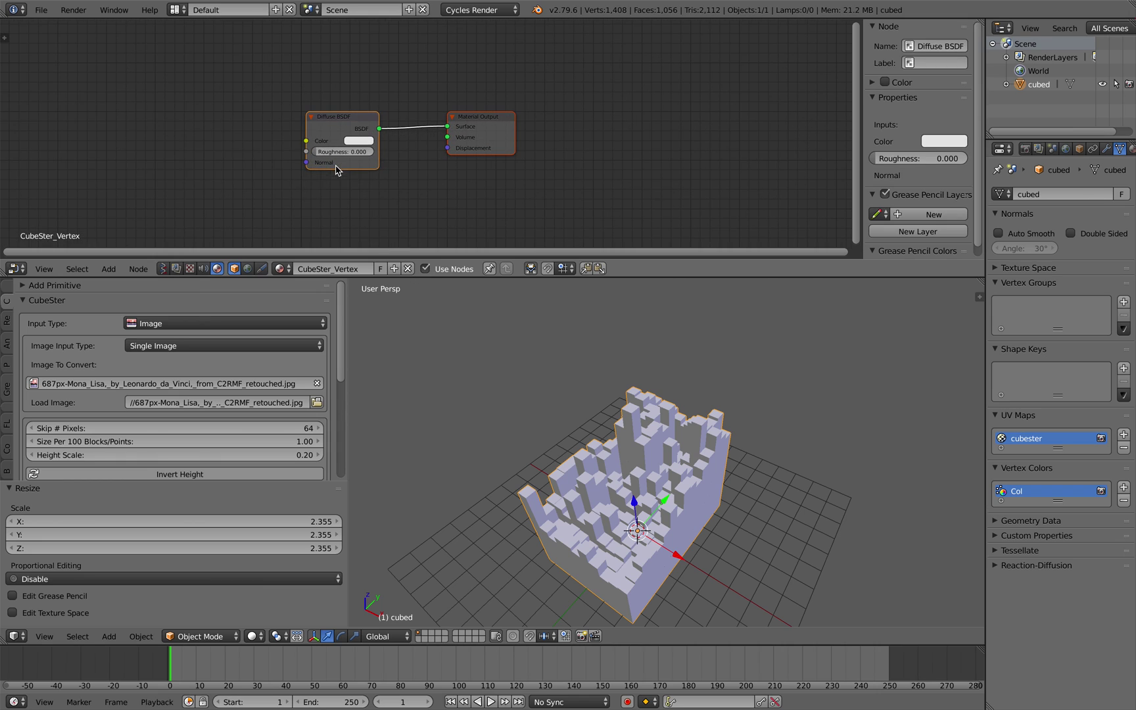
# Replace the Diffuse BSDF node with an Attribute node placed well before the Material Output.
pyautogui.press('x')
pyautogui.hotkey('shift', 'a')
pyautogui.click(353, 110)
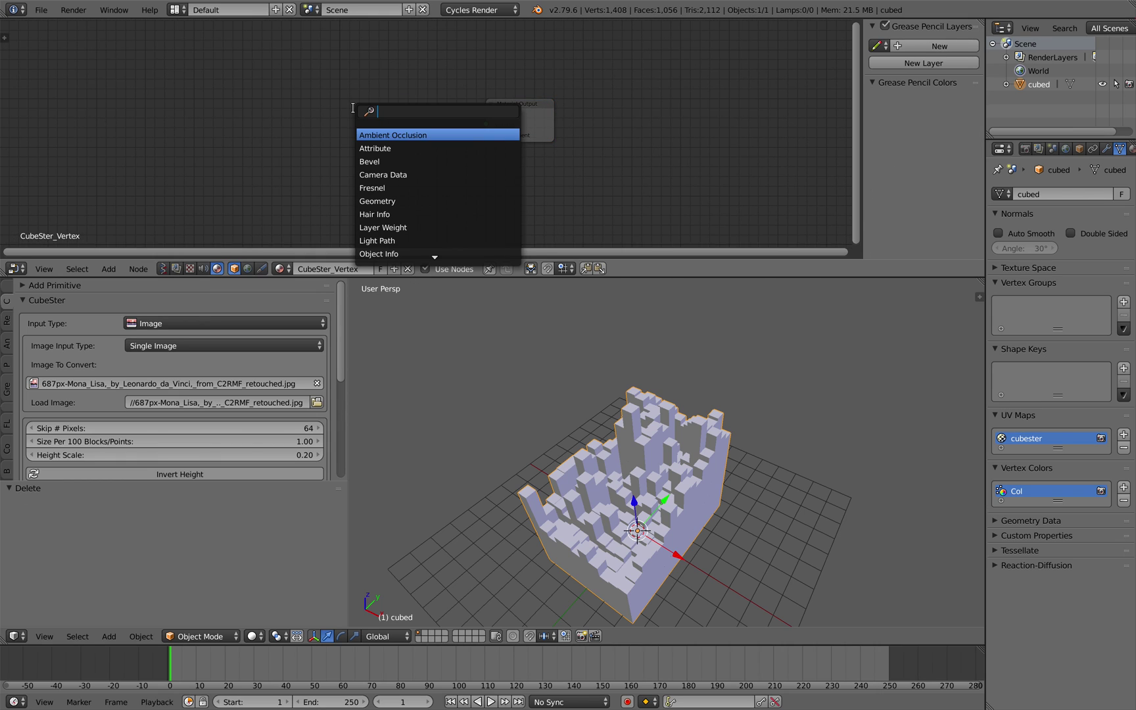
pyautogui.write('att')
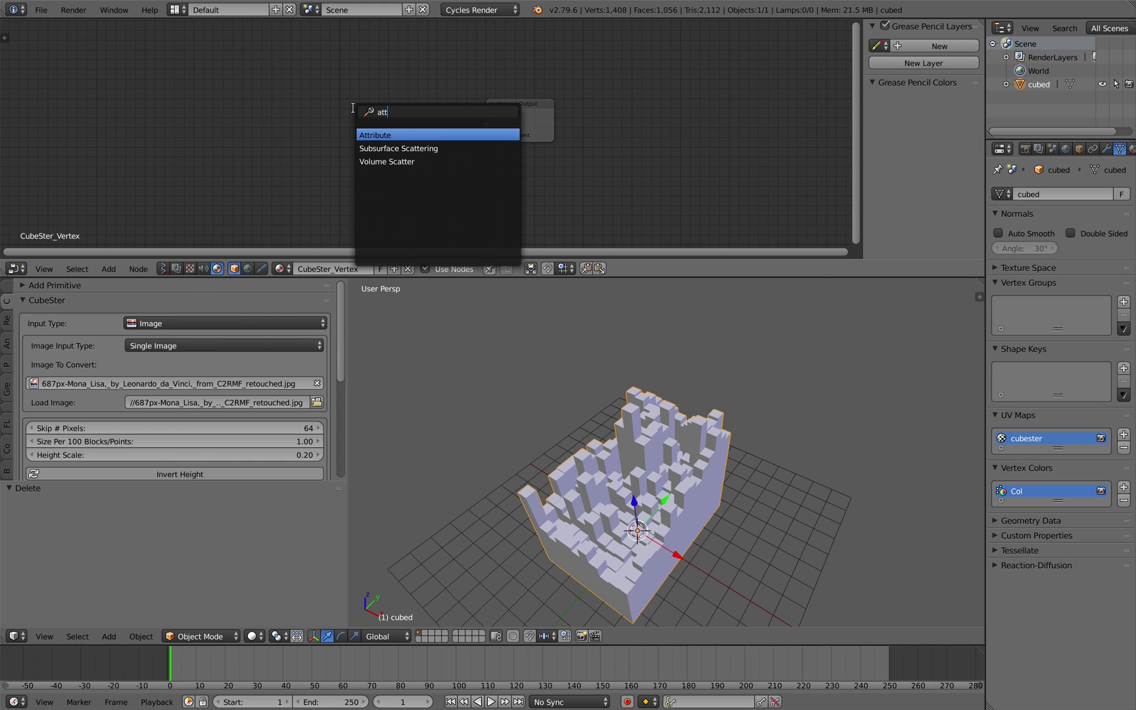
pyautogui.press('Return')
pyautogui.click(216, 110)
pyautogui.scroll(1, 411, 102)
# Add an Emission shader node between the Attribute node and the Material Output.
pyautogui.hotkey('shift', 'a')
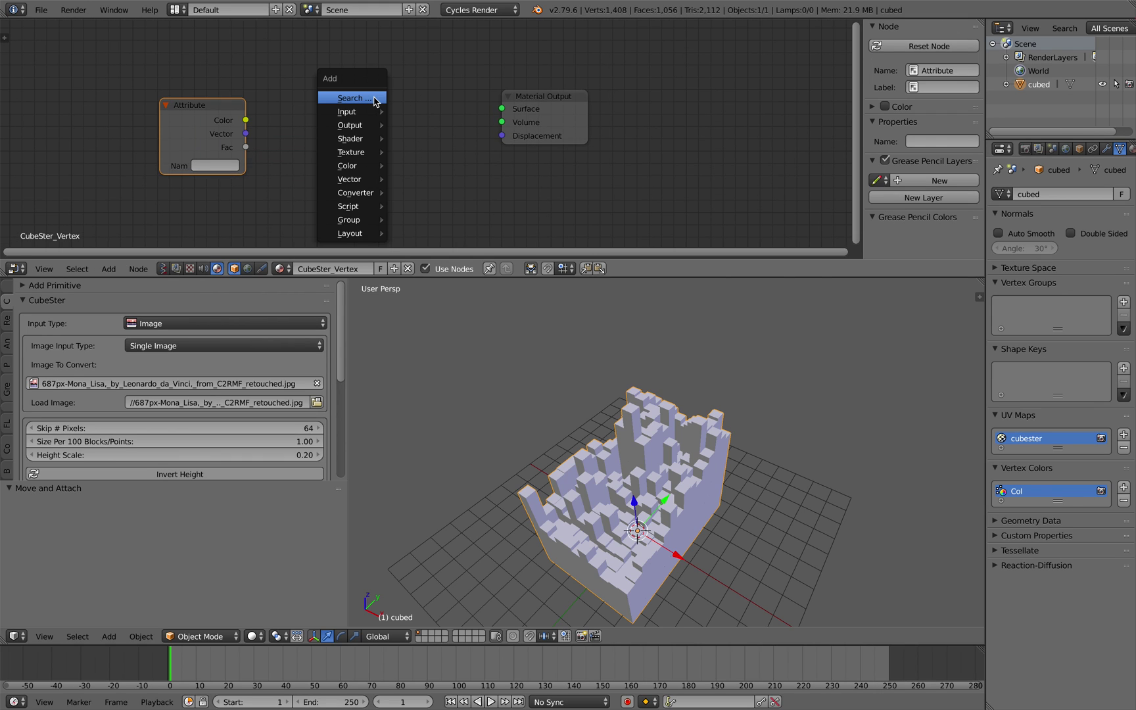
pyautogui.moveTo(375, 115)
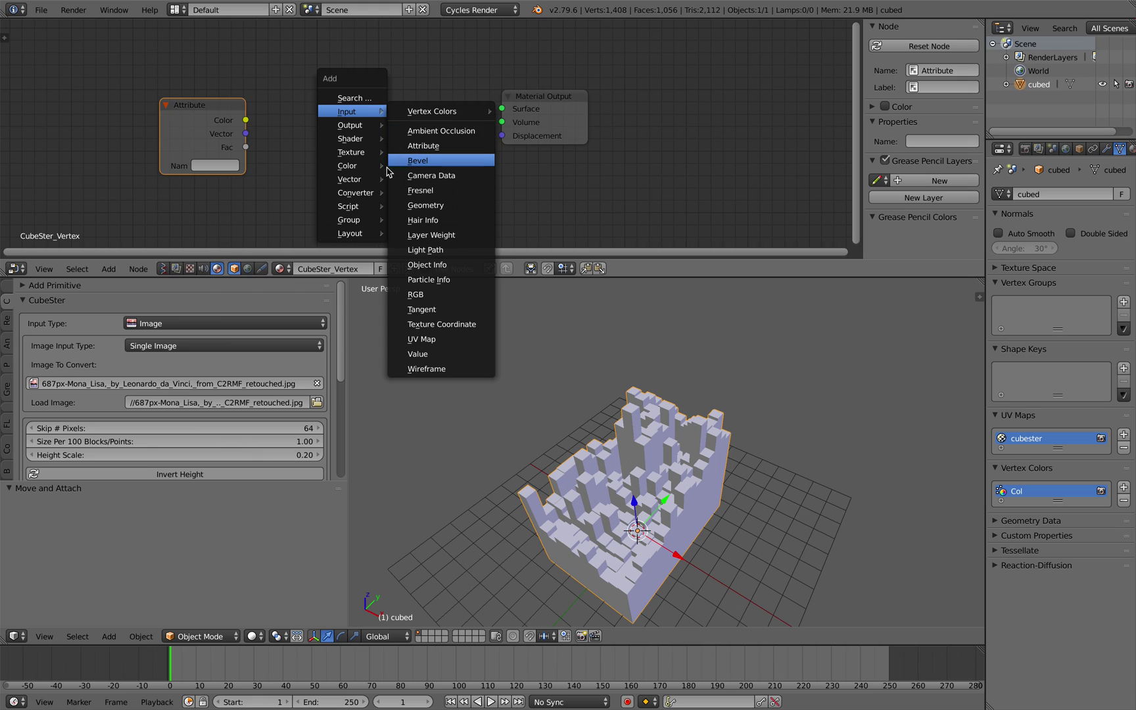
pyautogui.moveTo(376, 171)
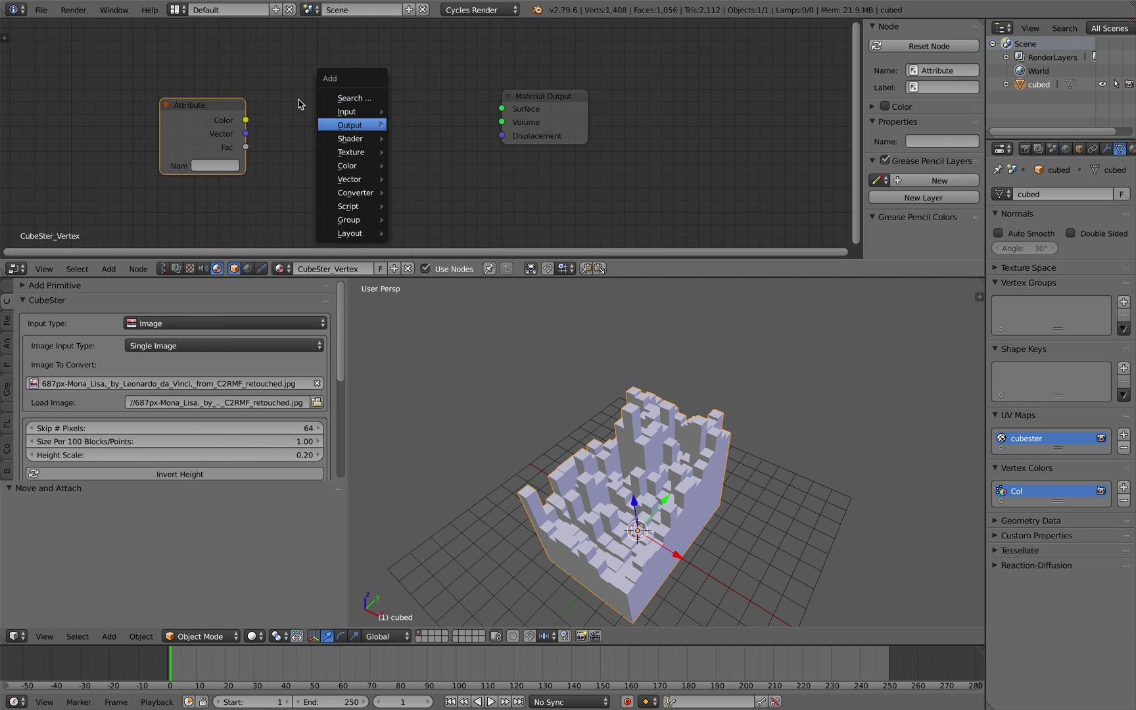
pyautogui.moveTo(353, 141)
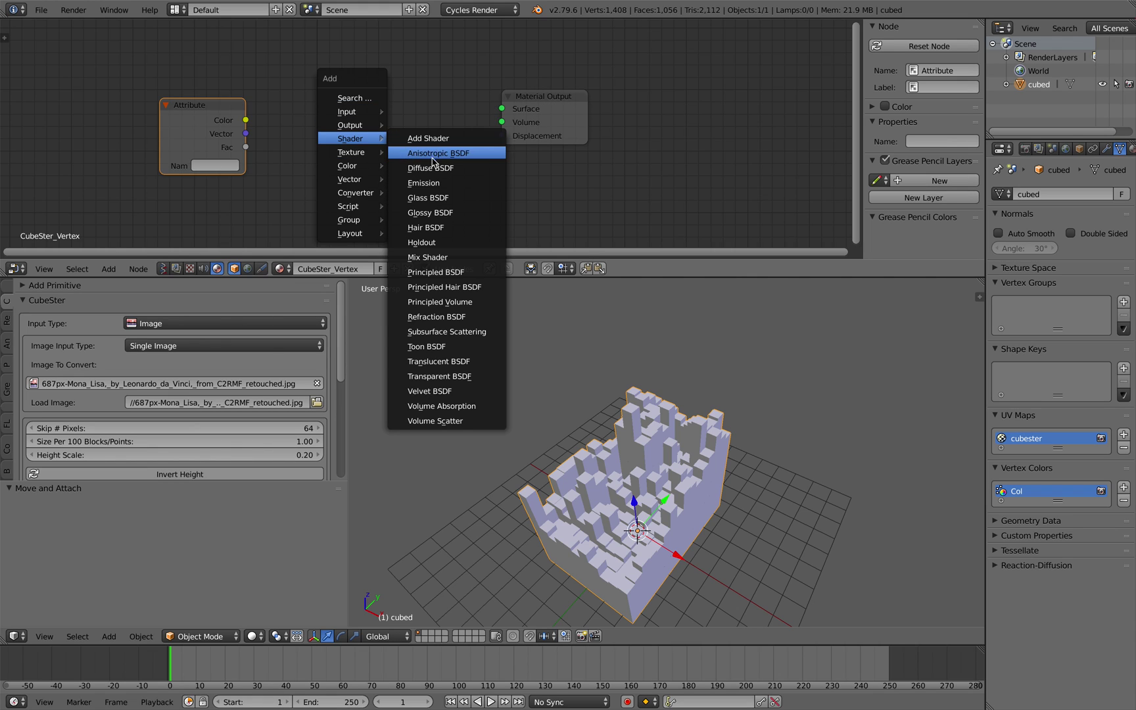
pyautogui.click(423, 182)
pyautogui.click(330, 99)
# Set the Attribute node's name to Col.
pyautogui.click(222, 165)
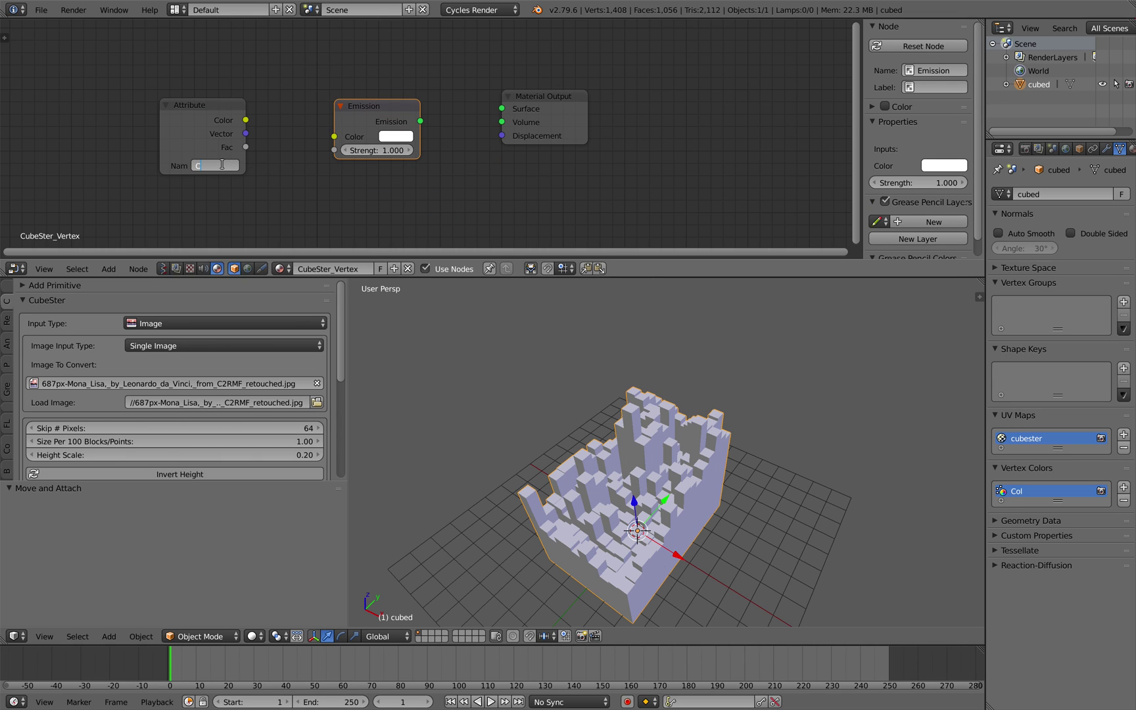
pyautogui.press('Return')
pyautogui.scroll(2, 197, 186)
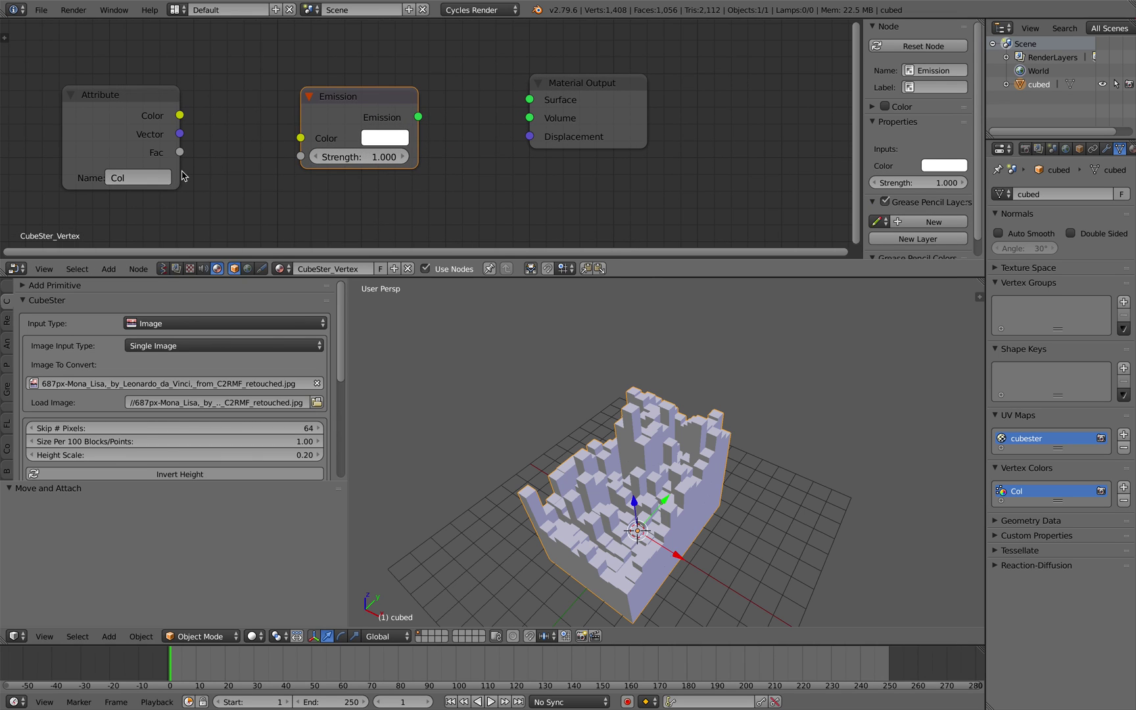
# Link the Attribute node's Color output to the Emission color, and the Emission output to the Material Output's Surface.
pyautogui.moveTo(182, 171); pyautogui.dragTo(229, 169, button='middle')
pyautogui.moveTo(227, 115); pyautogui.dragTo(347, 136)
pyautogui.press('g')
pyautogui.click(528, 115)
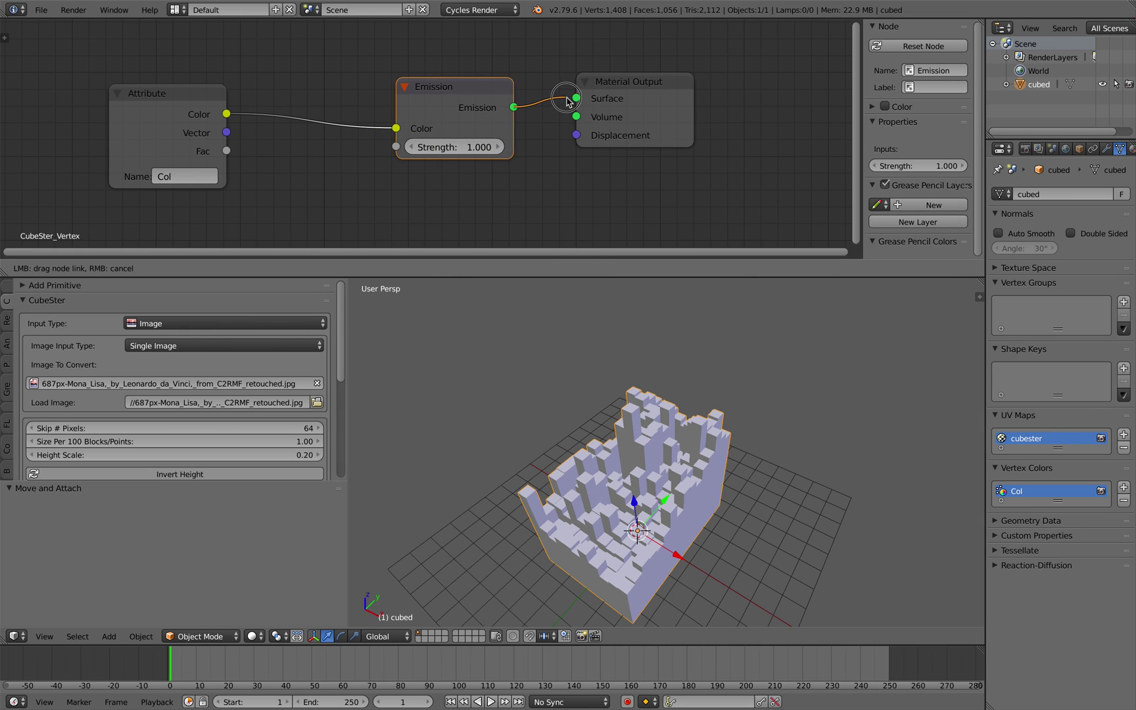
# Preview the block mesh in Rendered viewport shading from several angles, then return the viewport to Solid shading.
pyautogui.moveTo(565, 520); pyautogui.dragTo(587, 503, button='middle')
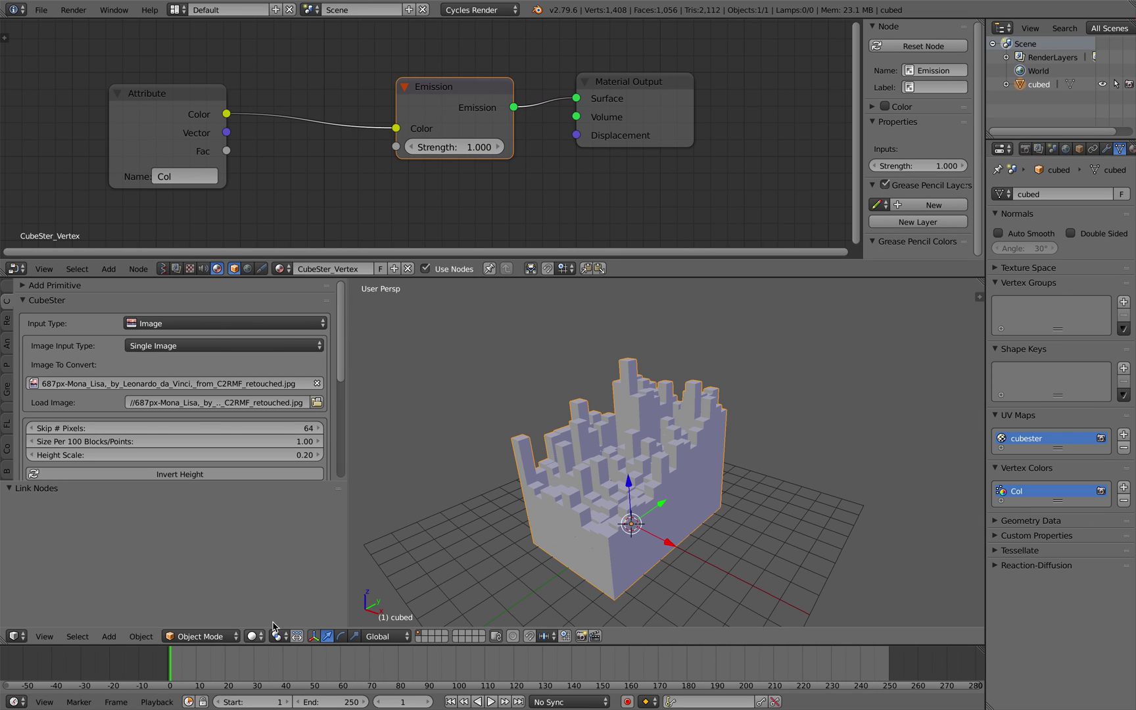
pyautogui.click(255, 636)
pyautogui.click(284, 545)
pyautogui.moveTo(695, 438); pyautogui.dragTo(664, 444, button='middle')
pyautogui.moveTo(676, 493); pyautogui.dragTo(569, 514, button='middle')
pyautogui.click(252, 636)
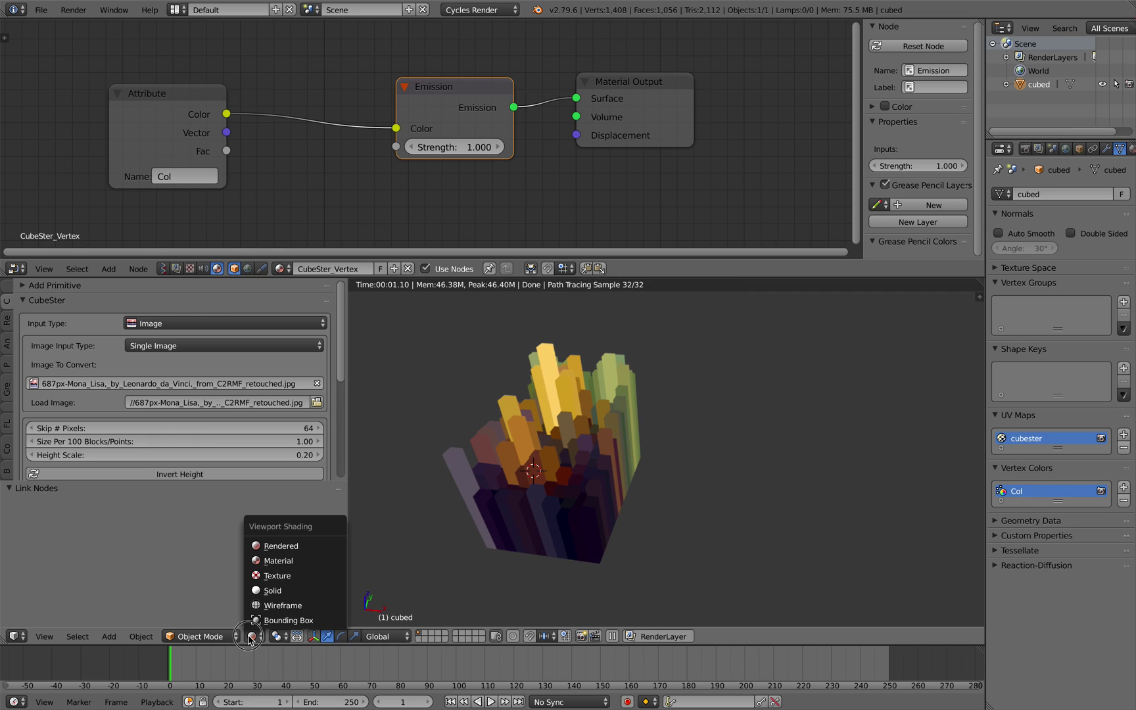
pyautogui.click(283, 586)
# Move the block mesh about -9.512 along the X axis, off the centre of the grid.
pyautogui.press('a')
pyautogui.press('a')
pyautogui.moveTo(637, 487); pyautogui.dragTo(494, 464)
pyautogui.keyDown('shift'); pyautogui.moveTo(570, 452); pyautogui.dragTo(665, 470, button='middle'); pyautogui.keyUp('shift')
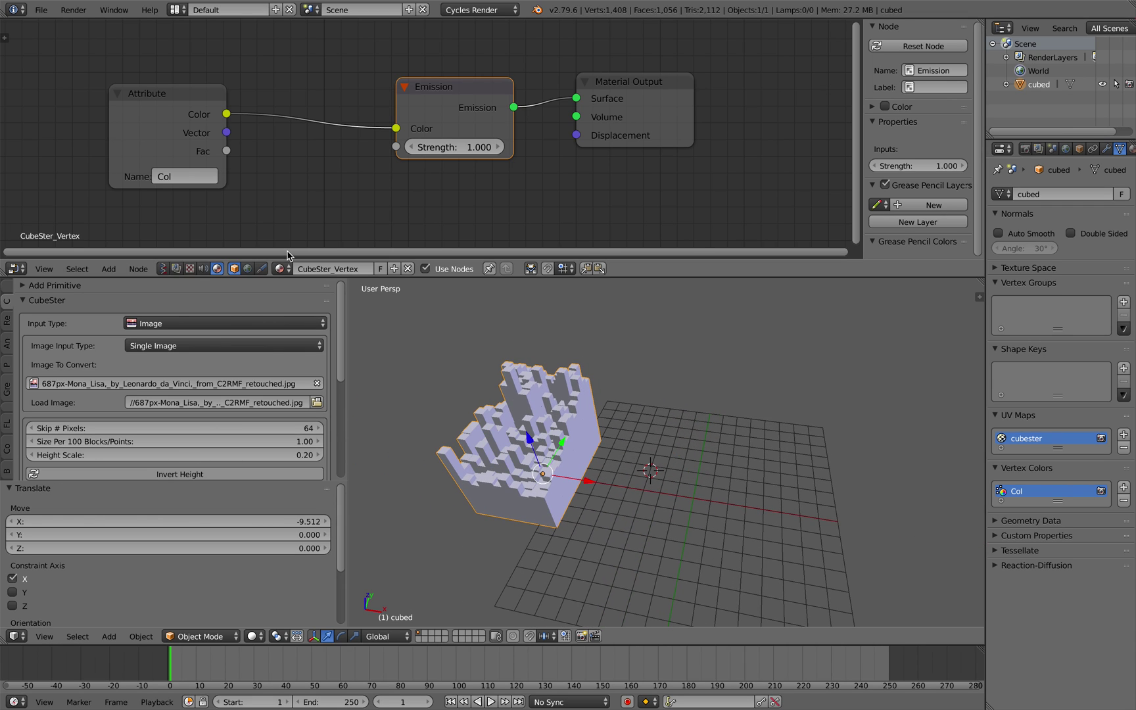
pyautogui.click(41, 10)
pyautogui.moveTo(110, 266)
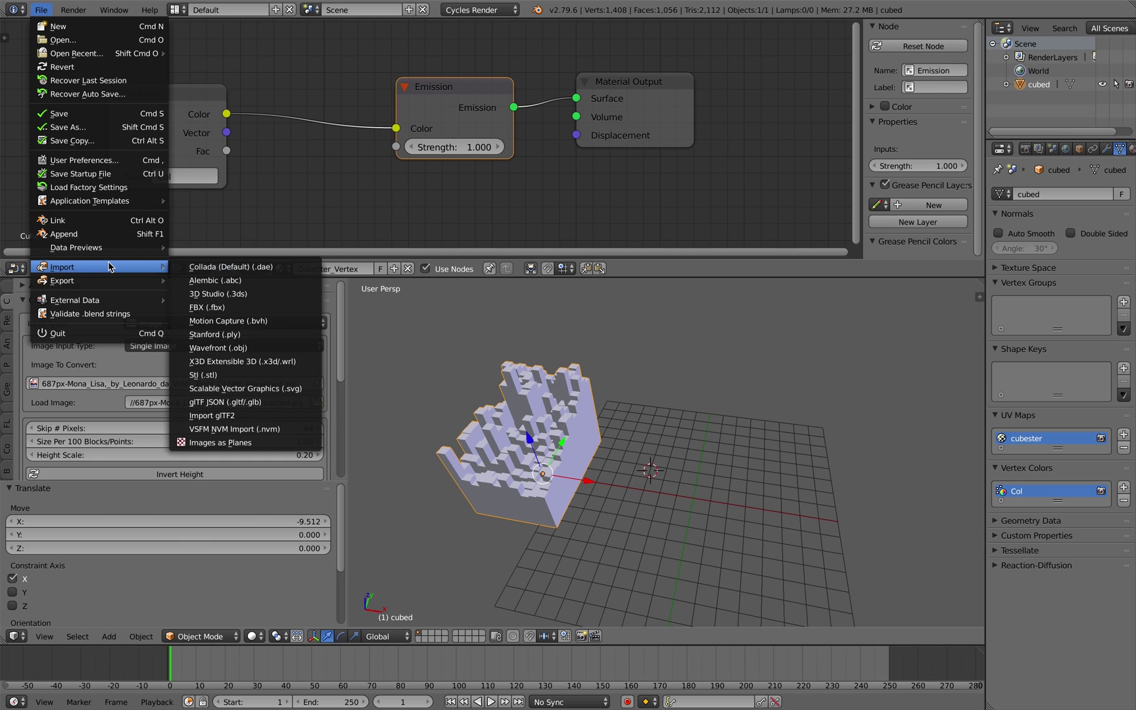
pyautogui.moveTo(476, 374); pyautogui.dragTo(483, 372, button='middle')
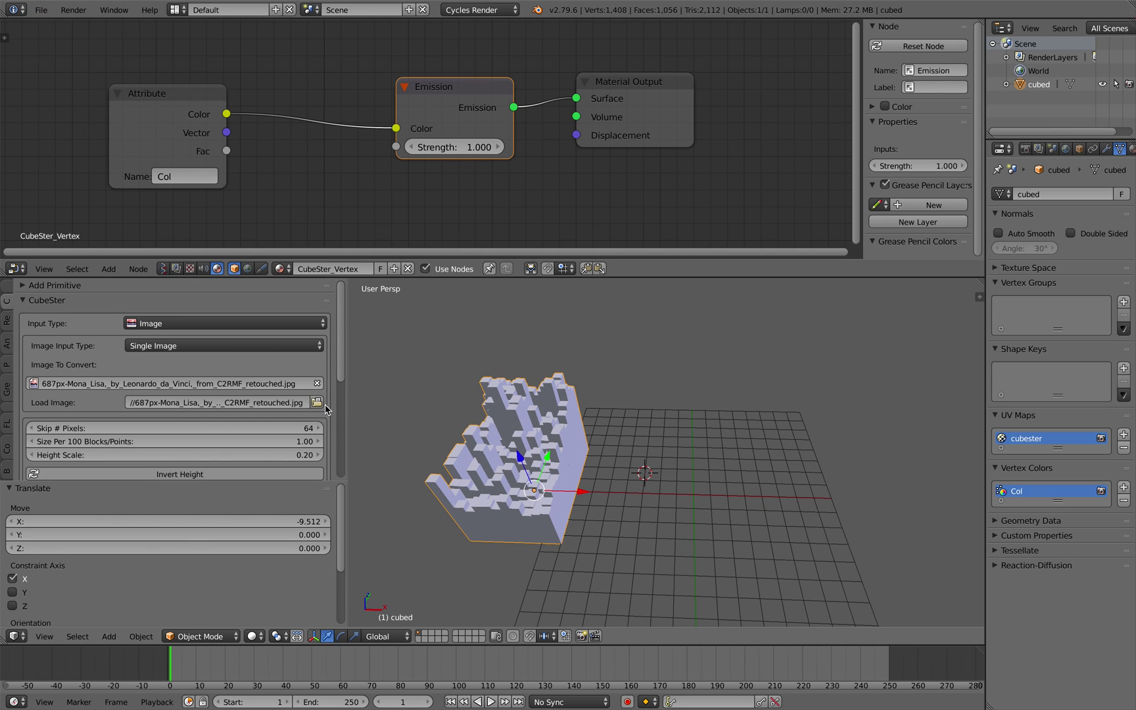
# Widen the tool shelf and enlarge the 3D view by shrinking the node editor above it.
pyautogui.moveTo(346, 393); pyautogui.dragTo(379, 395)
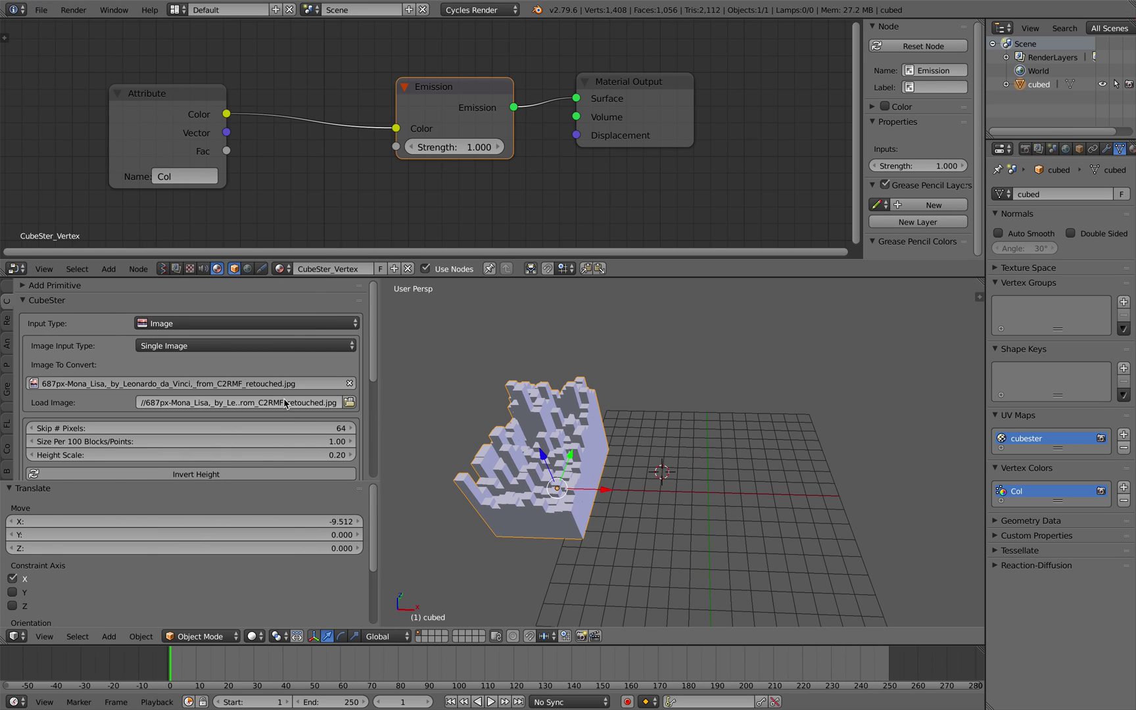
pyautogui.moveTo(293, 277); pyautogui.dragTo(315, 92)
pyautogui.scroll(-1, 316, 92)
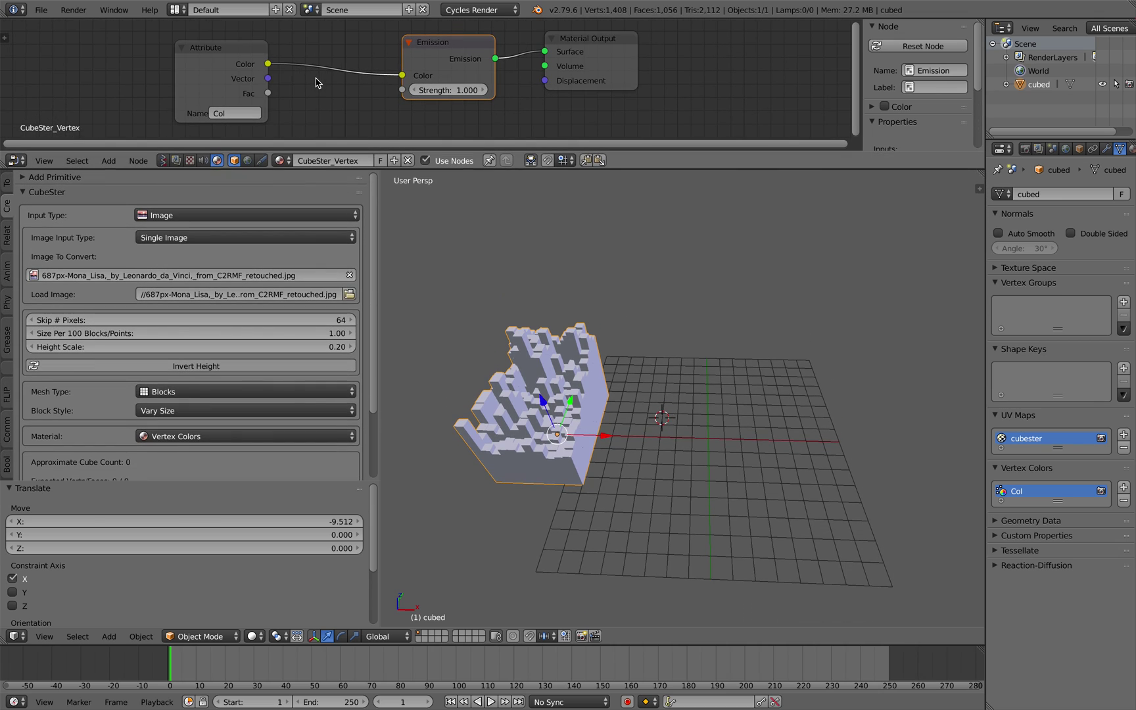
# Give the CubeSter_Vertex material a fake user.
pyautogui.click(378, 161)
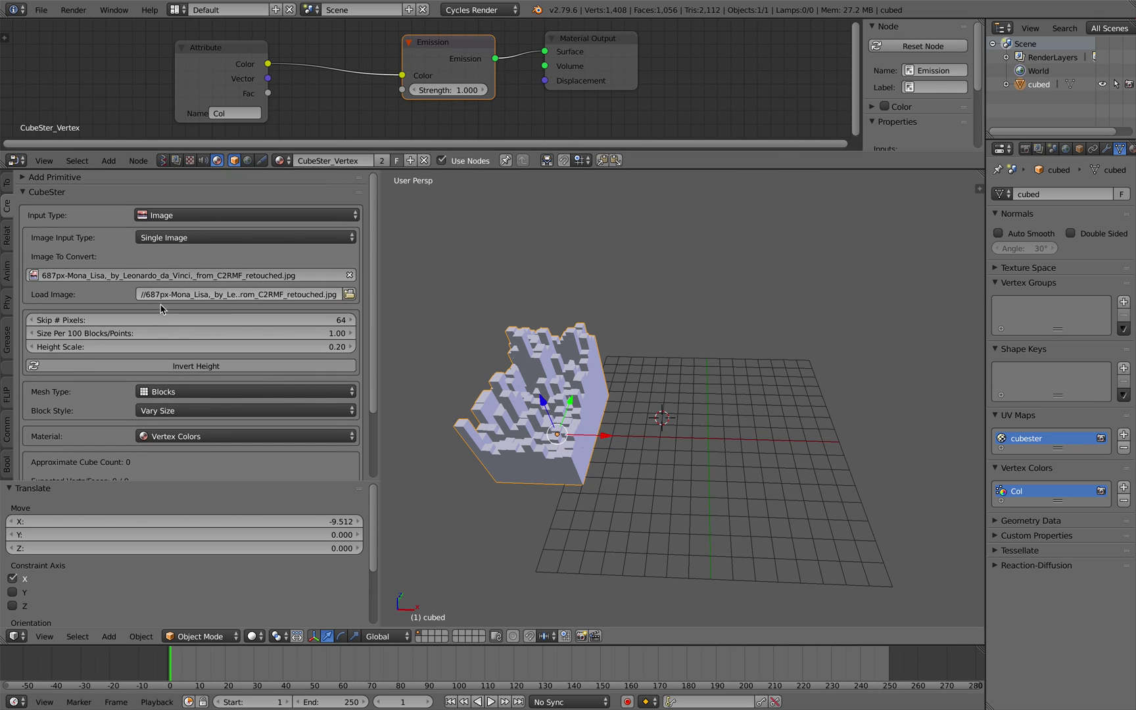
pyautogui.click(283, 160)
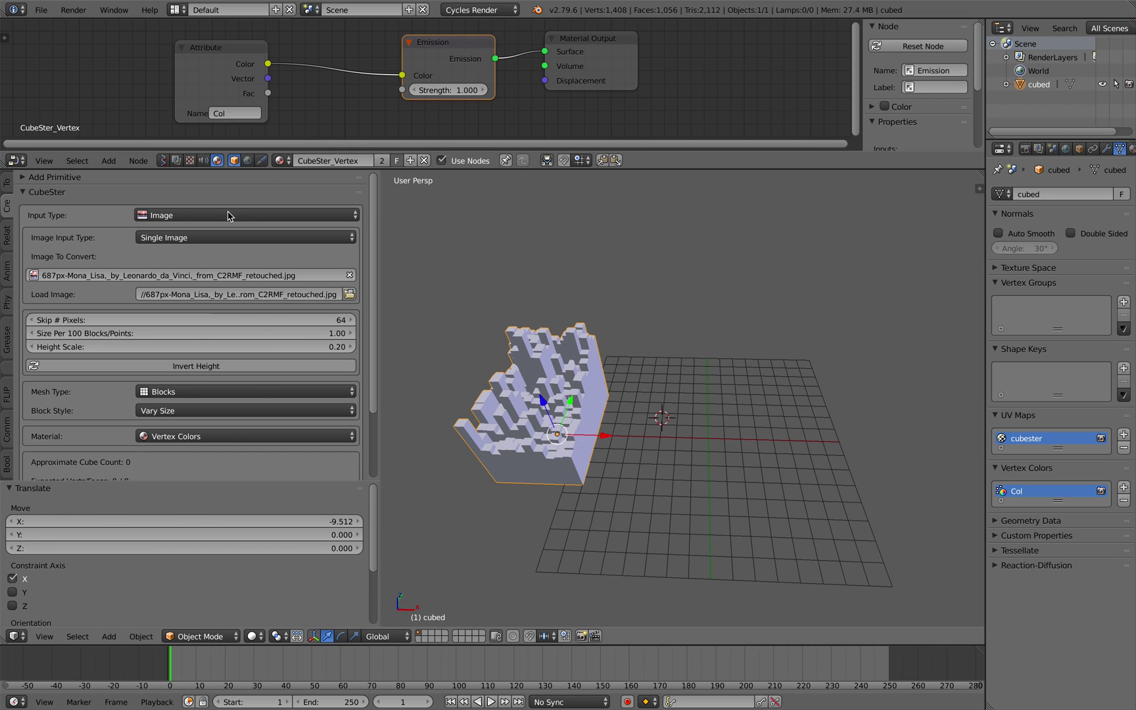
# Set CubeSter's Skip # Pixels to 32 and generate a second, finer block mesh from the Mona Lisa image.
pyautogui.click(172, 318)
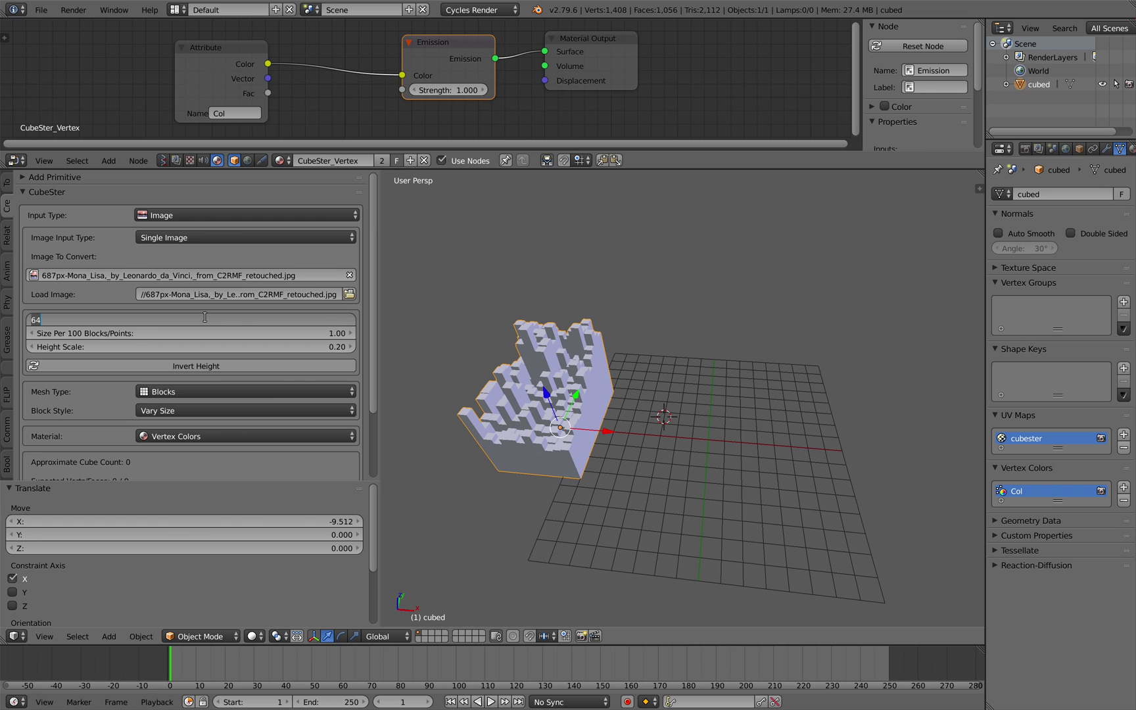
pyautogui.press('Return')
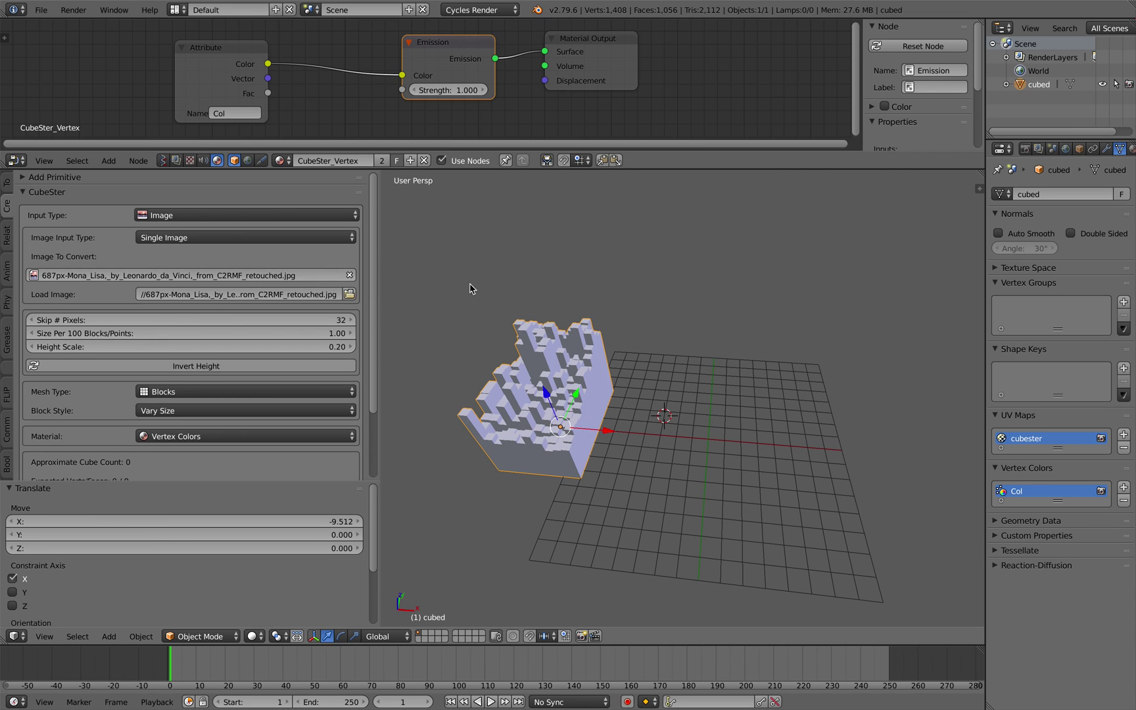
pyautogui.scroll(-3, 193, 449)
pyautogui.click(204, 465)
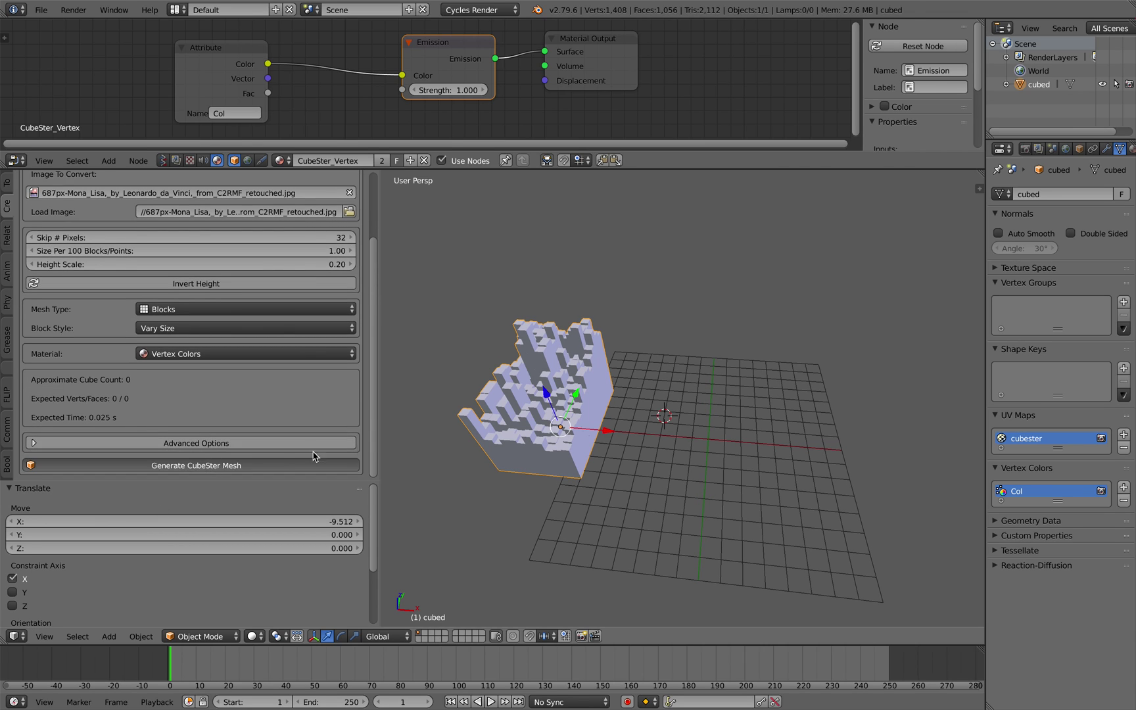
# Scale the second block mesh up in four passes to roughly the first mesh's size, the last by about 1.837.
pyautogui.press('s')
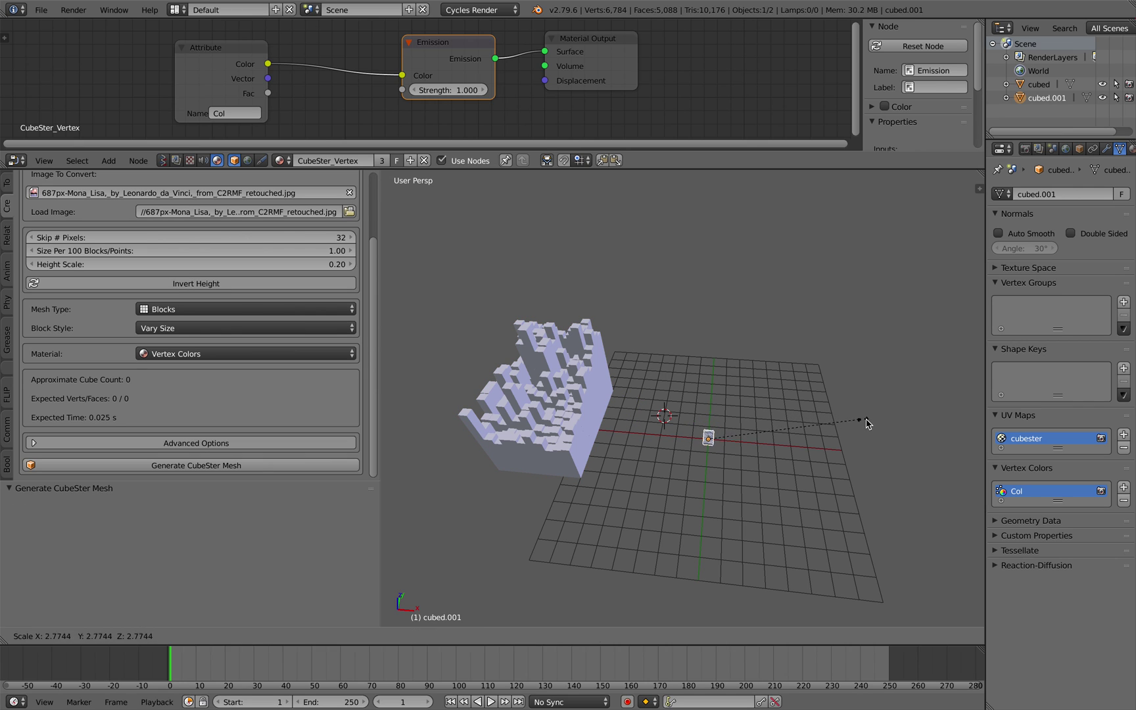
pyautogui.click(865, 419)
pyautogui.press('s')
pyautogui.click(869, 403)
pyautogui.press('s')
pyautogui.click(877, 396)
pyautogui.press('s')
pyautogui.click(885, 387)
# Raise the second block mesh about 0.686 along the Z axis.
pyautogui.moveTo(756, 398); pyautogui.dragTo(728, 380, button='middle')
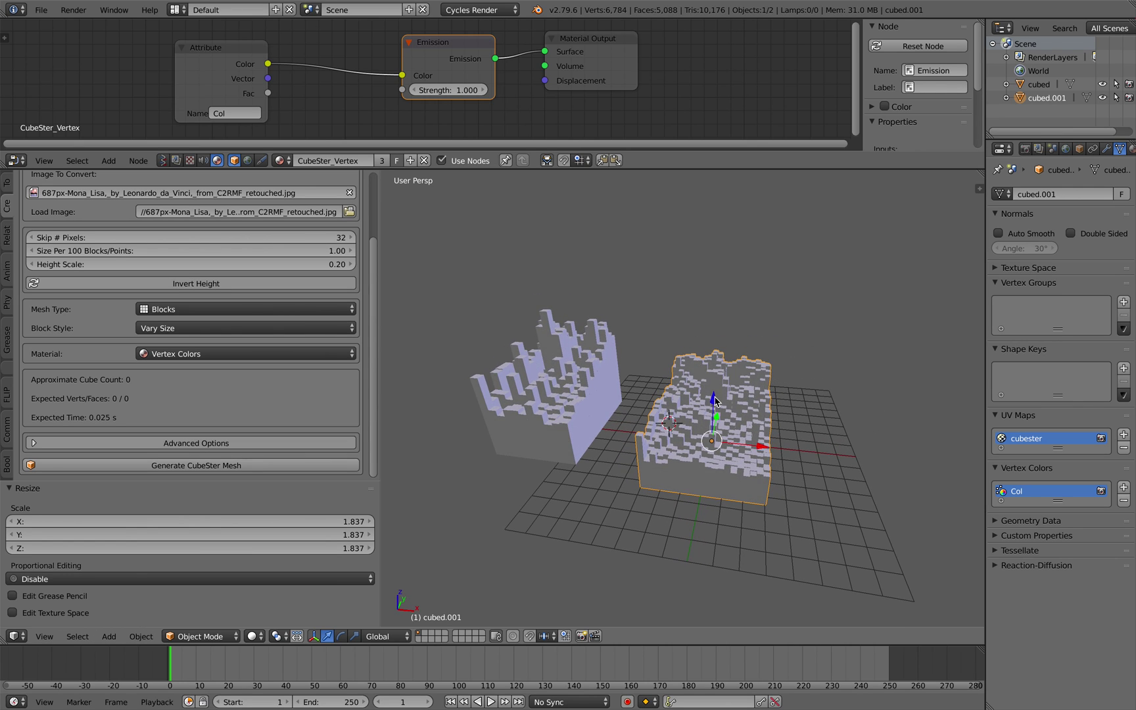
pyautogui.moveTo(714, 395); pyautogui.dragTo(715, 382)
pyautogui.moveTo(621, 397); pyautogui.dragTo(623, 485, button='middle')
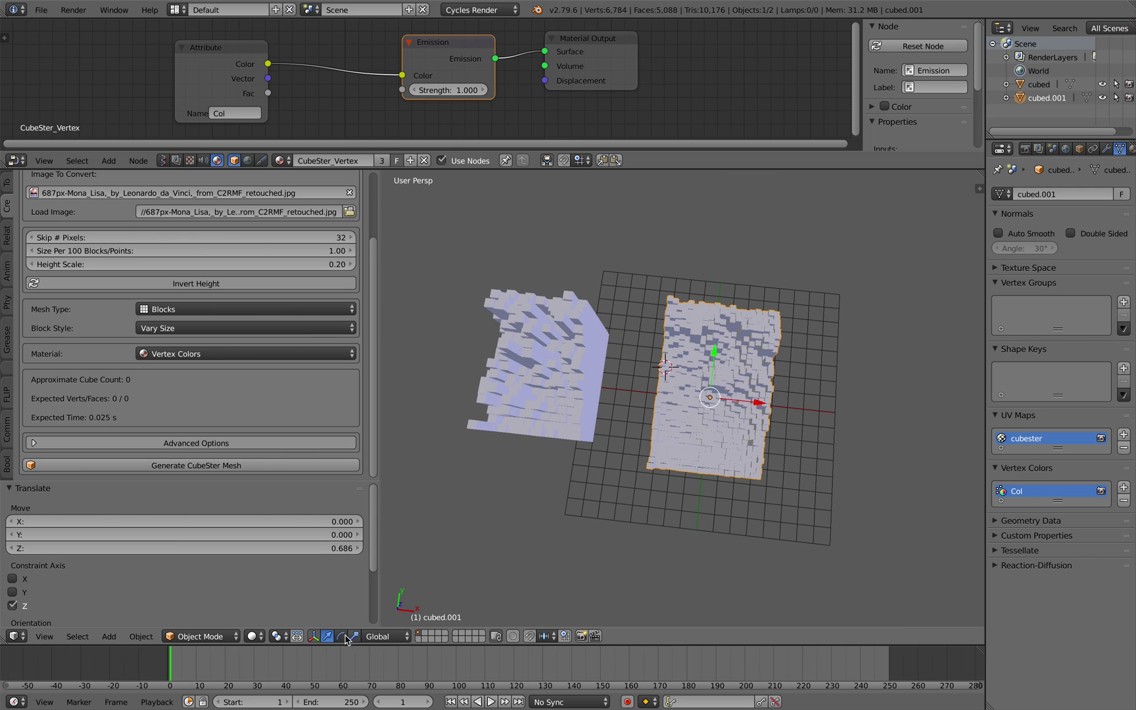
# Compare both block meshes in Rendered viewport shading from above and at an angle, then return to Solid shading.
pyautogui.click(253, 635)
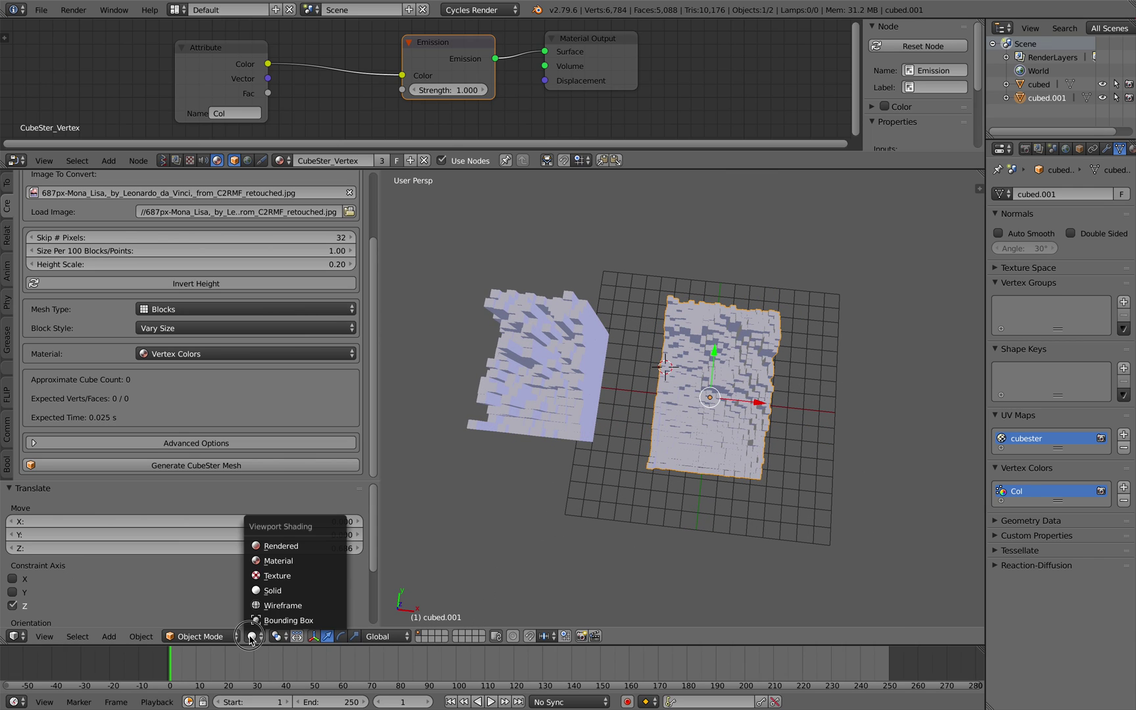
pyautogui.click(276, 548)
pyautogui.moveTo(743, 445); pyautogui.dragTo(639, 332, button='middle')
pyautogui.scroll(2, 649, 349)
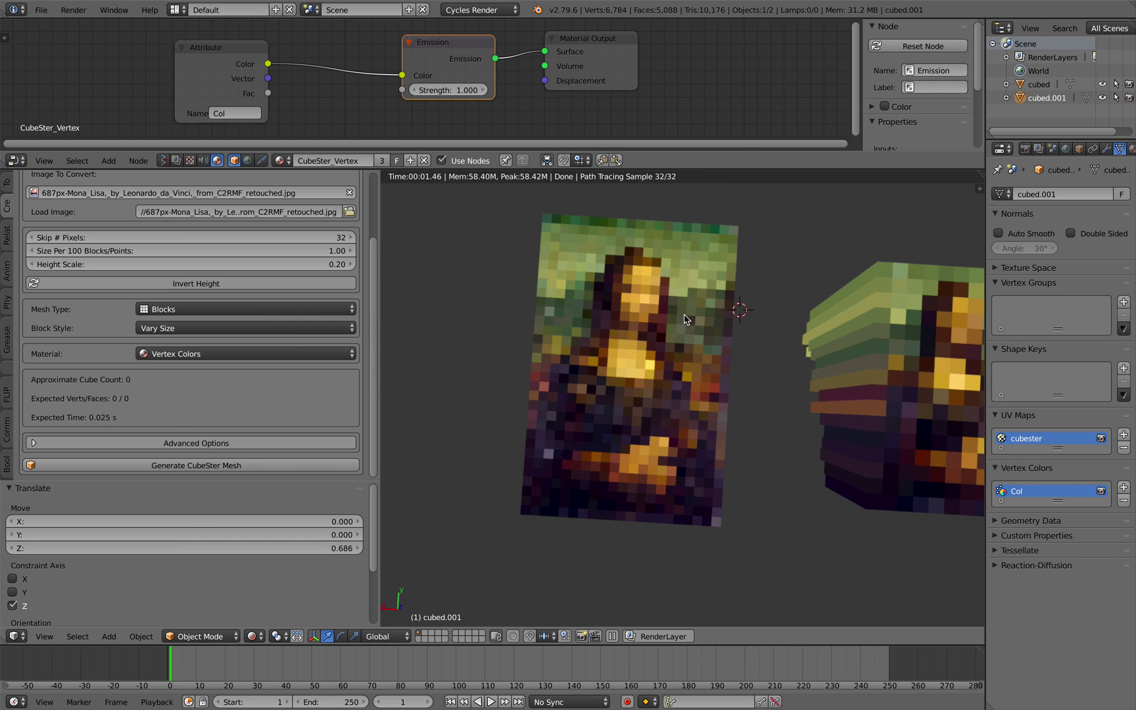
pyautogui.scroll(-2, 683, 320)
pyautogui.moveTo(684, 319); pyautogui.dragTo(645, 455, button='middle')
pyautogui.click(277, 636)
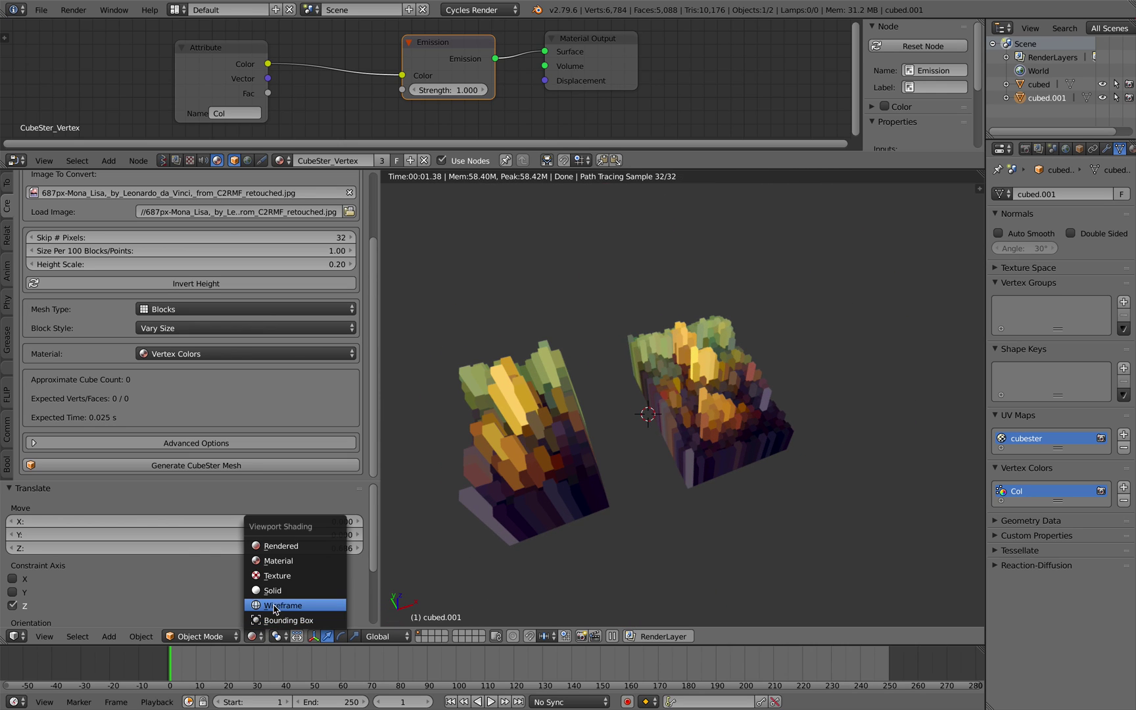
pyautogui.click(281, 579)
# Deselect all objects with both block meshes in view.
pyautogui.scroll(-2, 632, 442)
pyautogui.press('a')
pyautogui.moveTo(605, 440); pyautogui.dragTo(600, 440, button='middle')
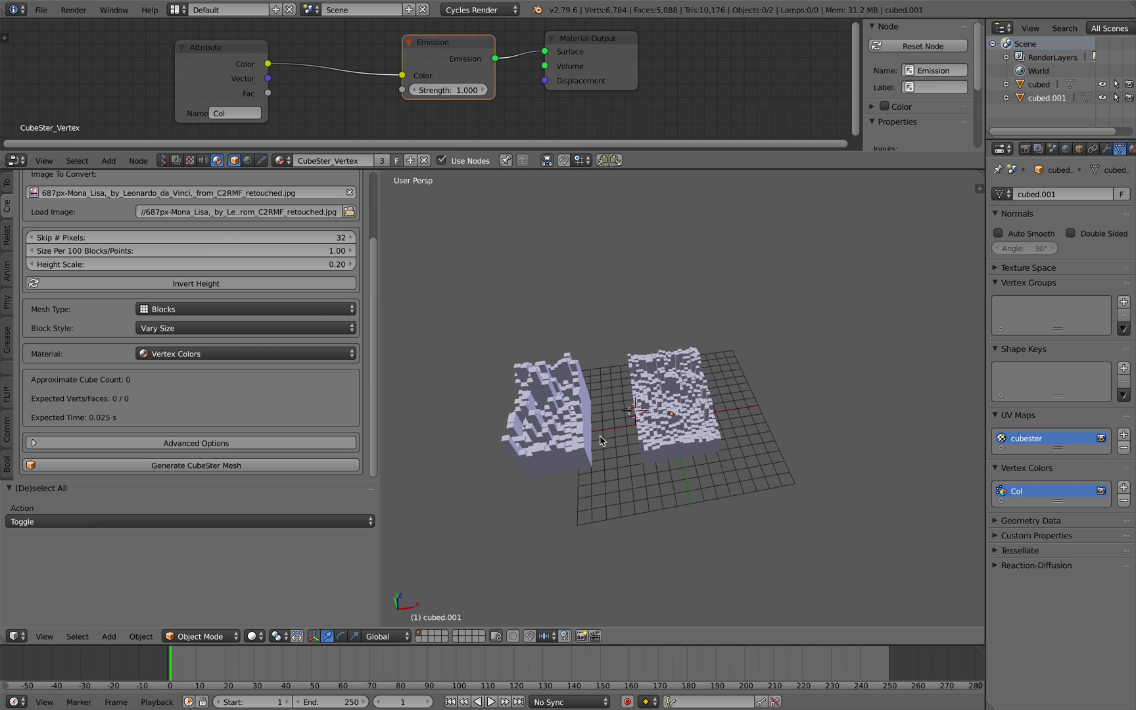
# Generate a third CubeSter block mesh with Skip # Pixels set to 16 and move it to about 12.83 on X.
pyautogui.click(264, 238)
pyautogui.write('16')
pyautogui.press('Return')
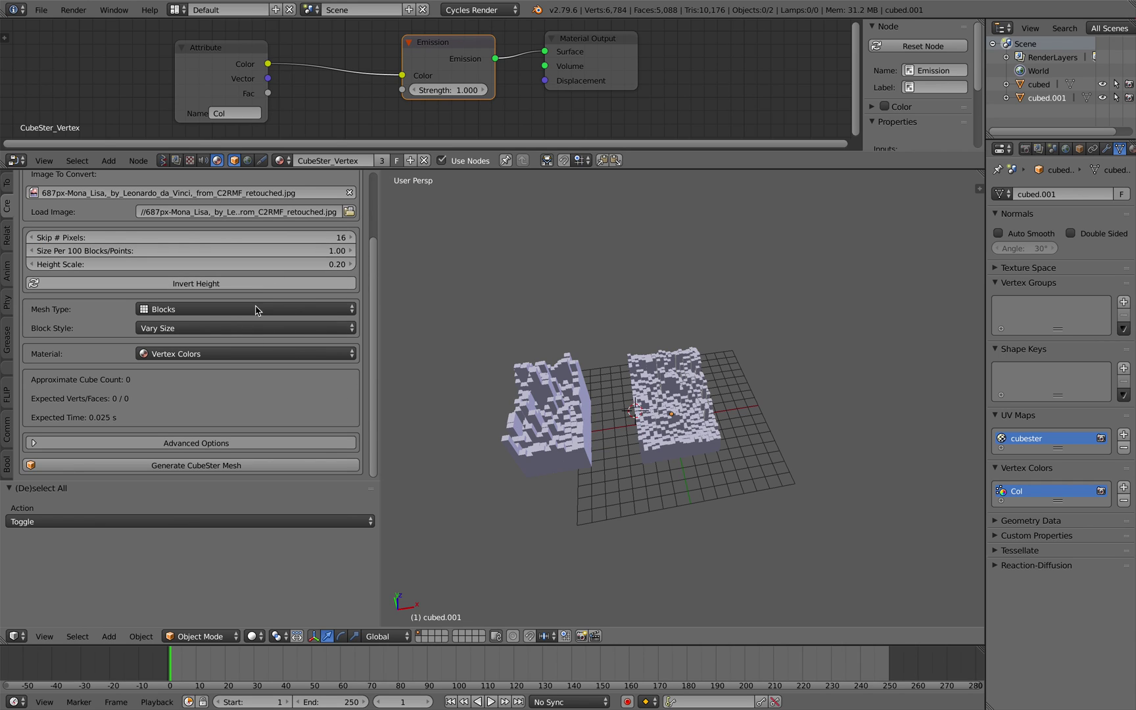
pyautogui.click(242, 465)
pyautogui.moveTo(718, 413); pyautogui.dragTo(865, 405)
# Scale the third block mesh up in three passes, the last by about 1.889.
pyautogui.press('s')
pyautogui.click(829, 451)
pyautogui.press('s')
pyautogui.click(927, 504)
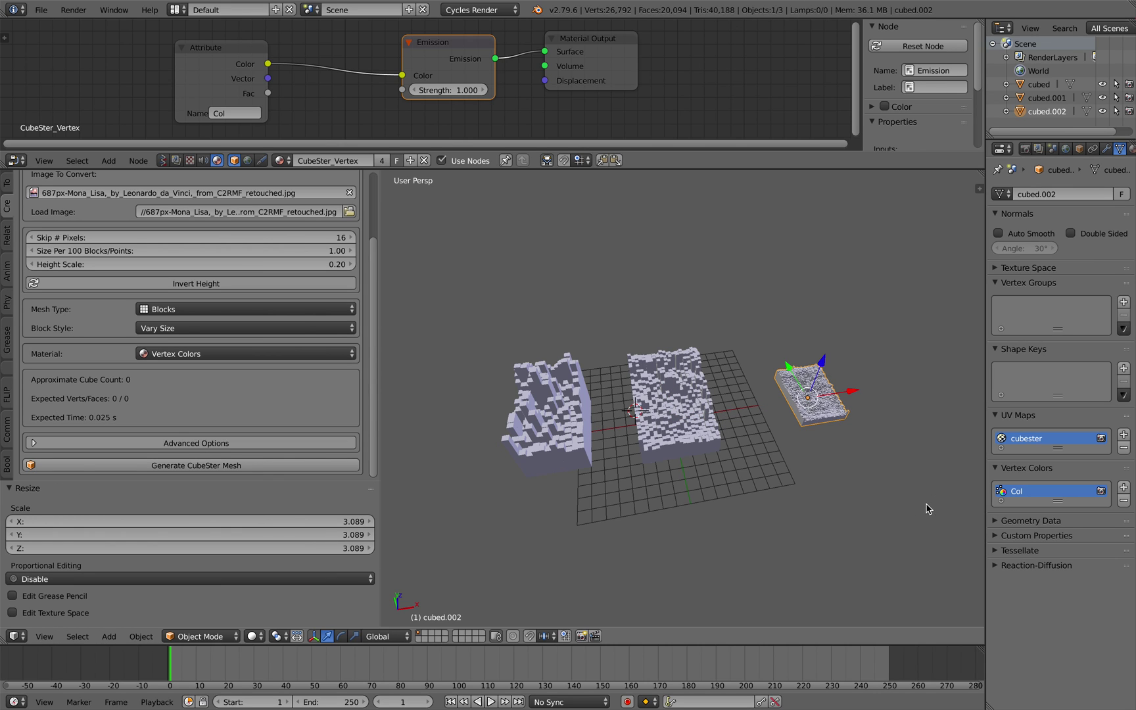
pyautogui.press('s')
pyautogui.click(883, 499)
# Select all three block meshes with the third one active and enter a scale of 20.
pyautogui.moveTo(824, 478); pyautogui.dragTo(687, 453, button='middle')
pyautogui.keyDown('shift'); pyautogui.rightClick(701, 407); pyautogui.keyUp('shift')
pyautogui.keyDown('shift'); pyautogui.rightClick(783, 394); pyautogui.keyUp('shift')
pyautogui.click(978, 189)
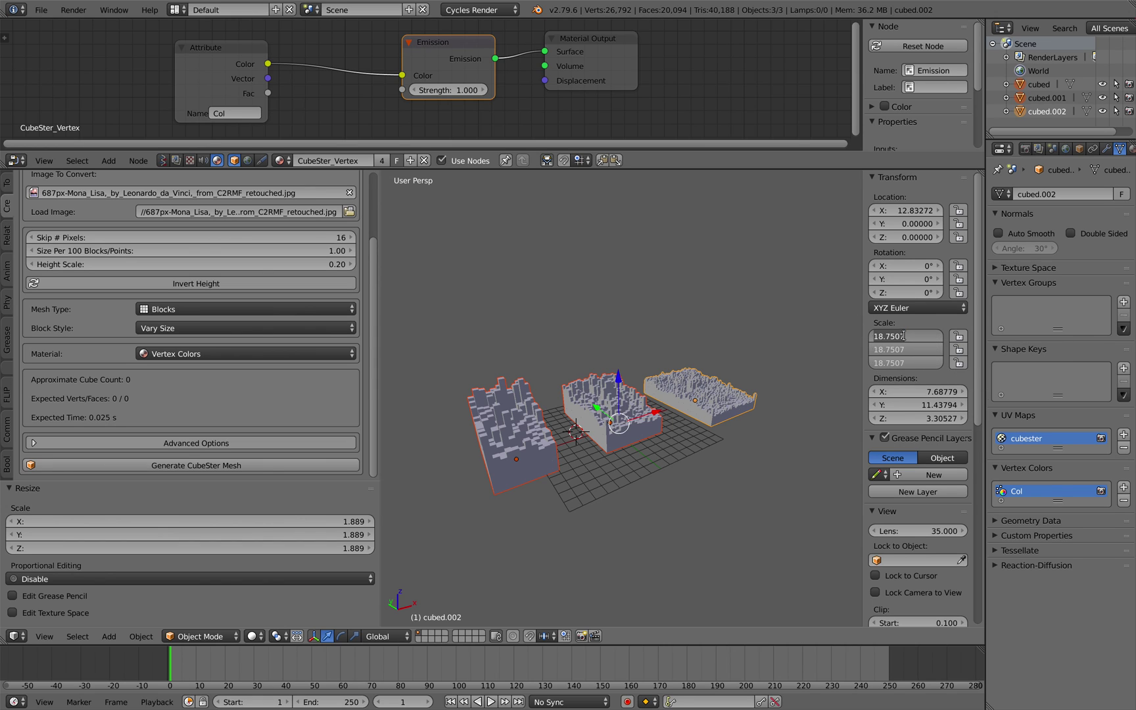
pyautogui.write('0')
pyautogui.press('Return')
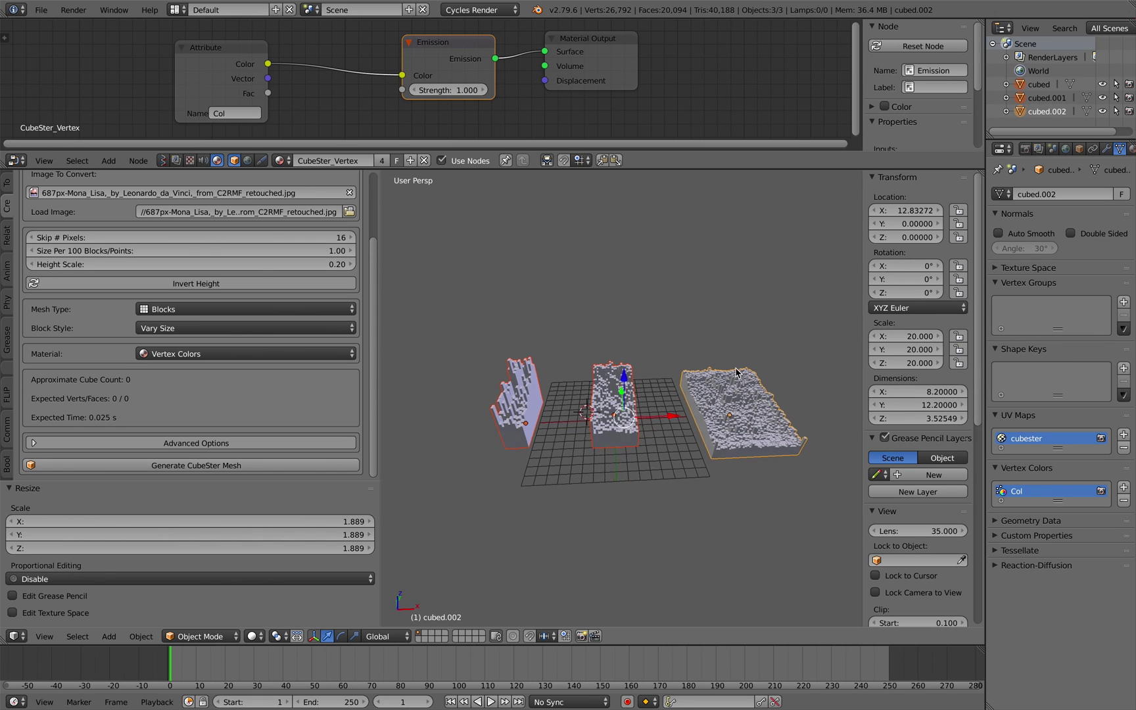
# Set the first block mesh's X, Y and Z scale to 40.
pyautogui.rightClick(515, 414)
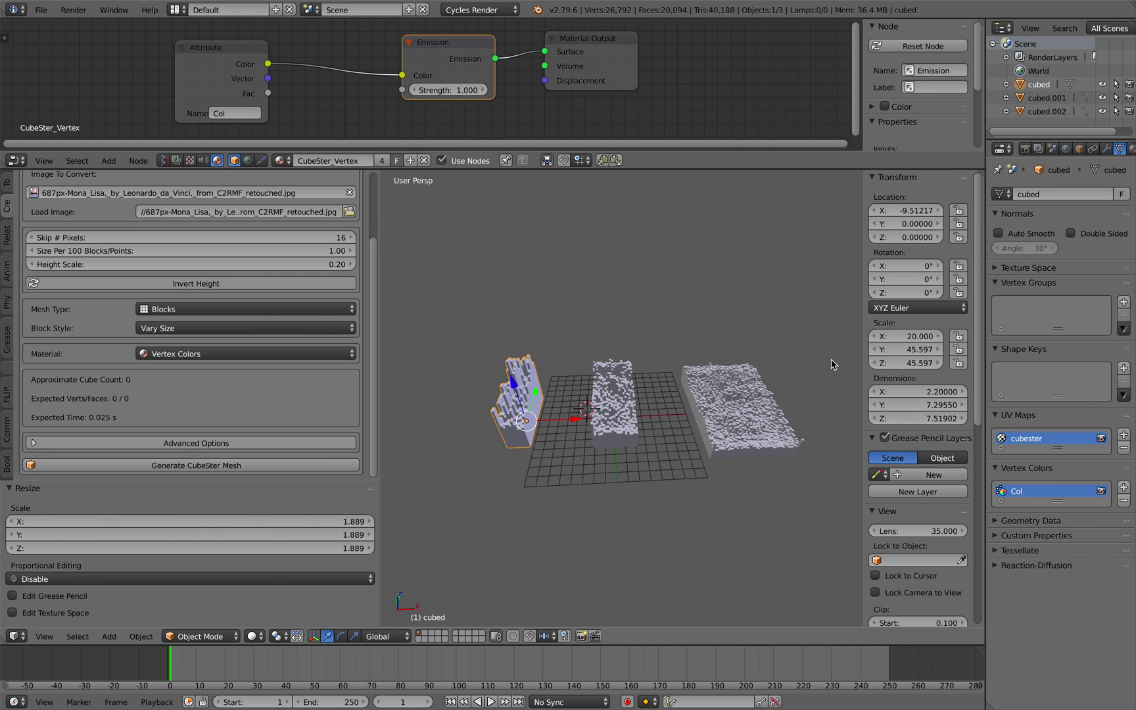
pyautogui.moveTo(898, 341); pyautogui.dragTo(895, 337)
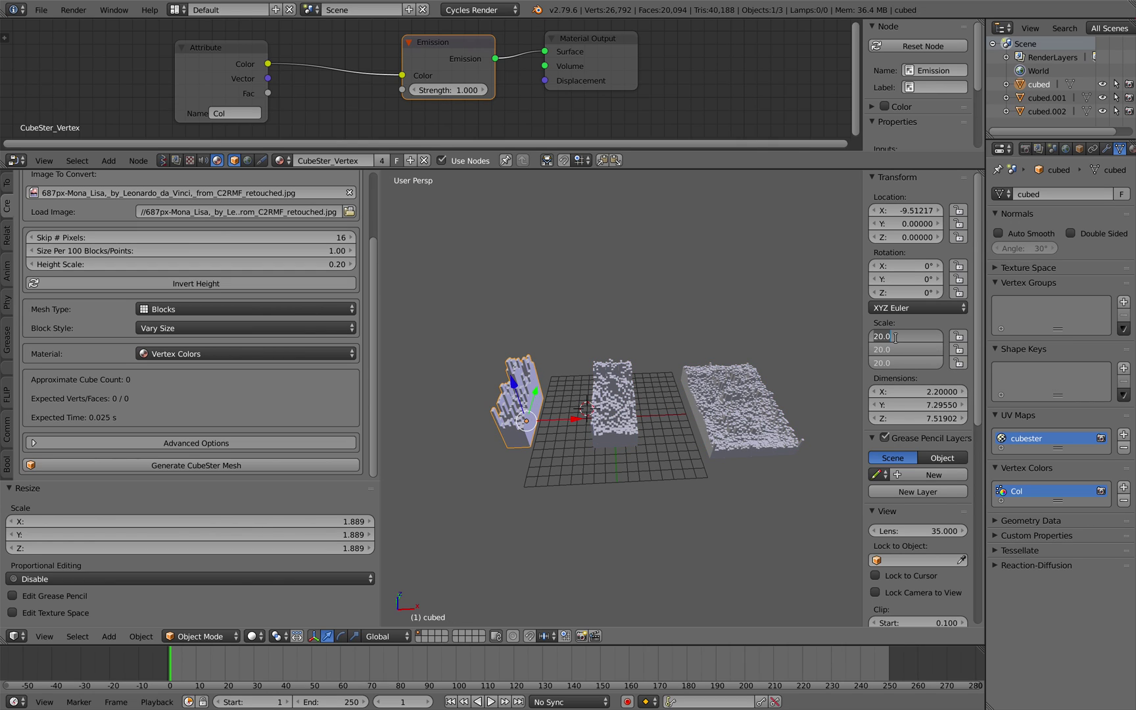
pyautogui.write('40')
pyautogui.press('Return')
# Set the second block mesh's X, Y and Z scale to 30.
pyautogui.rightClick(621, 389)
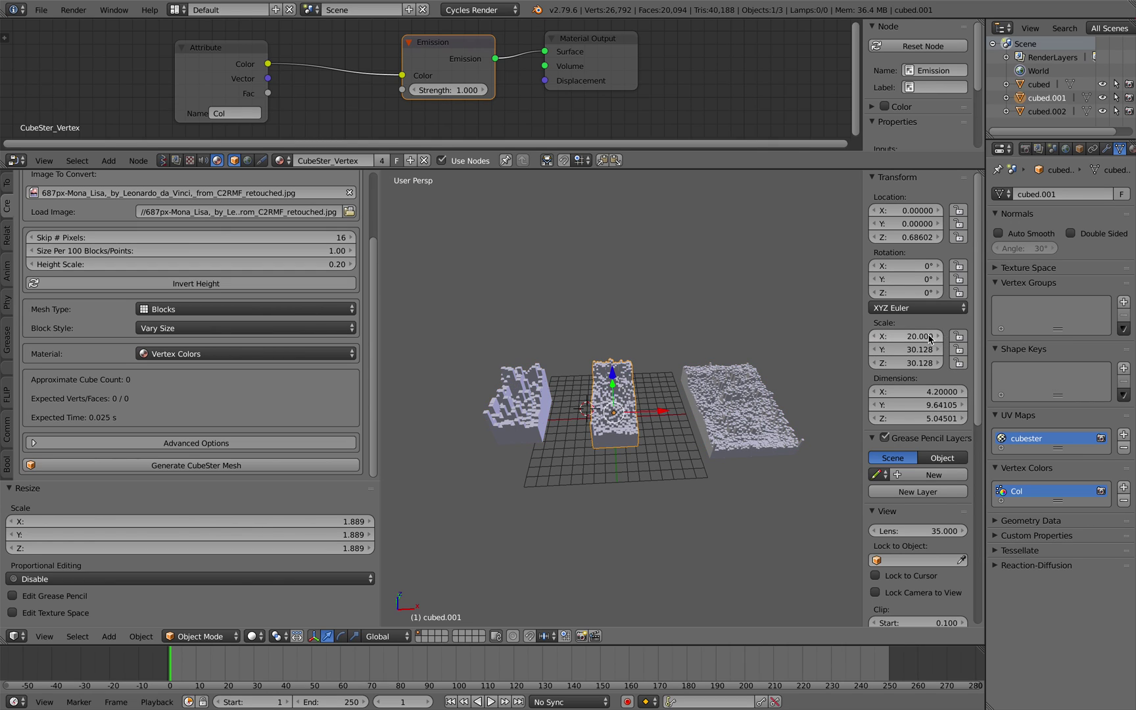
pyautogui.moveTo(930, 338); pyautogui.dragTo(919, 337)
pyautogui.write('30')
pyautogui.press('Return')
# Examine the three block meshes side by side in Rendered viewport shading.
pyautogui.moveTo(821, 359); pyautogui.dragTo(705, 357, button='middle')
pyautogui.rightClick(738, 426)
pyautogui.click(254, 636)
pyautogui.click(296, 539)
pyautogui.moveTo(559, 428)
pyautogui.mouseDown(button='middle')
pyautogui.moveTo(611, 335)
pyautogui.moveTo(709, 355)
pyautogui.mouseUp(button='middle')
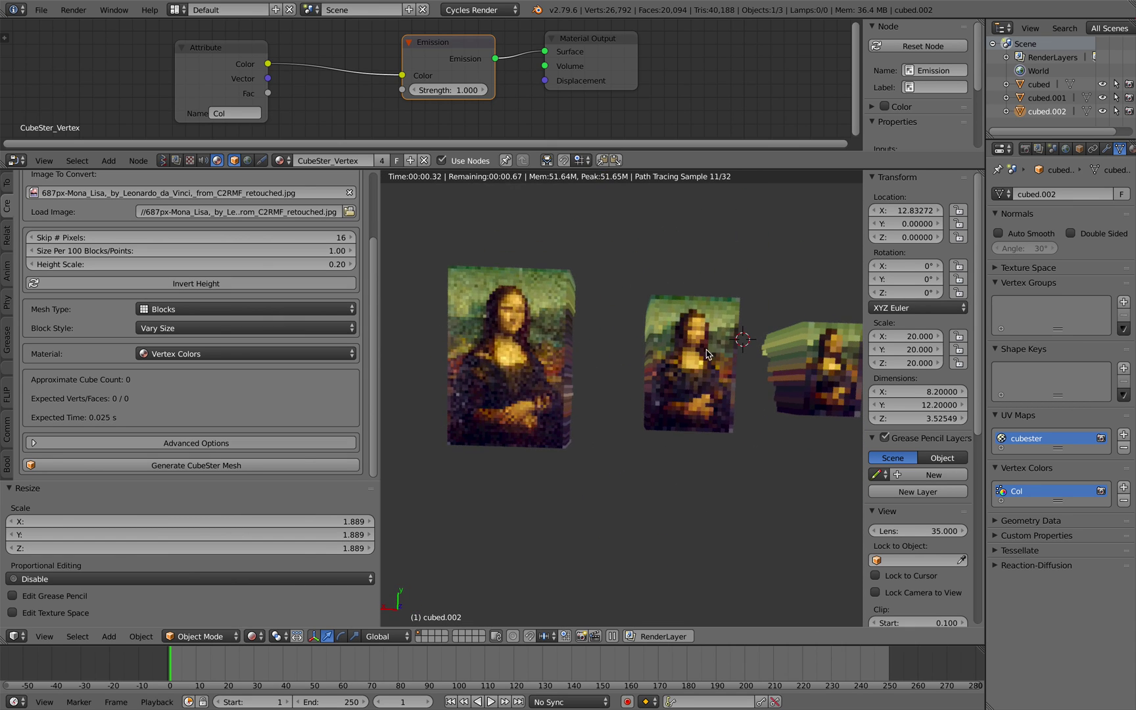
# Move the second block mesh to about X 3.87 and the first to about X -2.89, closing the gaps, and deselect all.
pyautogui.moveTo(685, 354); pyautogui.dragTo(633, 354, button='right')
pyautogui.moveTo(823, 355); pyautogui.dragTo(735, 361, button='right')
pyautogui.press('a')
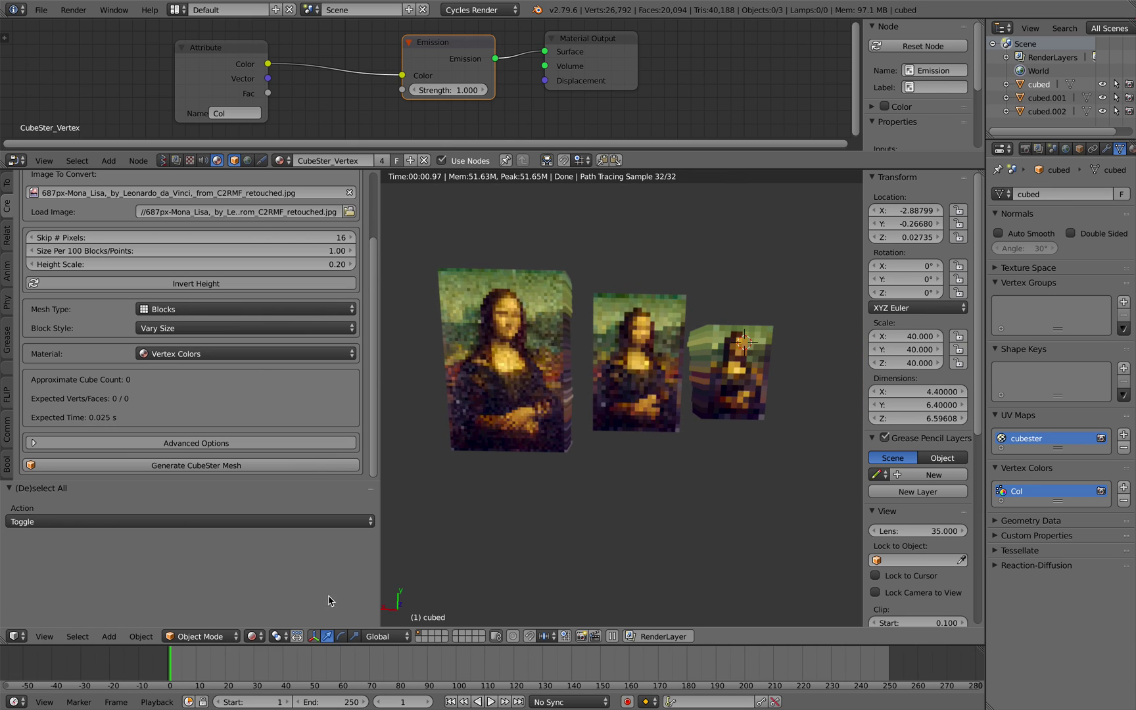
# Return the viewport to Solid shading and save over the current blend file.
pyautogui.click(255, 636)
pyautogui.click(275, 592)
pyautogui.moveTo(562, 389)
pyautogui.mouseDown(button='middle')
pyautogui.moveTo(575, 425)
pyautogui.moveTo(724, 488)
pyautogui.mouseUp(button='middle')
pyautogui.hotkey('ctrl', 's')
pyautogui.click(724, 488)
# Set the CubeSter Skip # Pixels value to 8 and save the file.
pyautogui.click(283, 237)
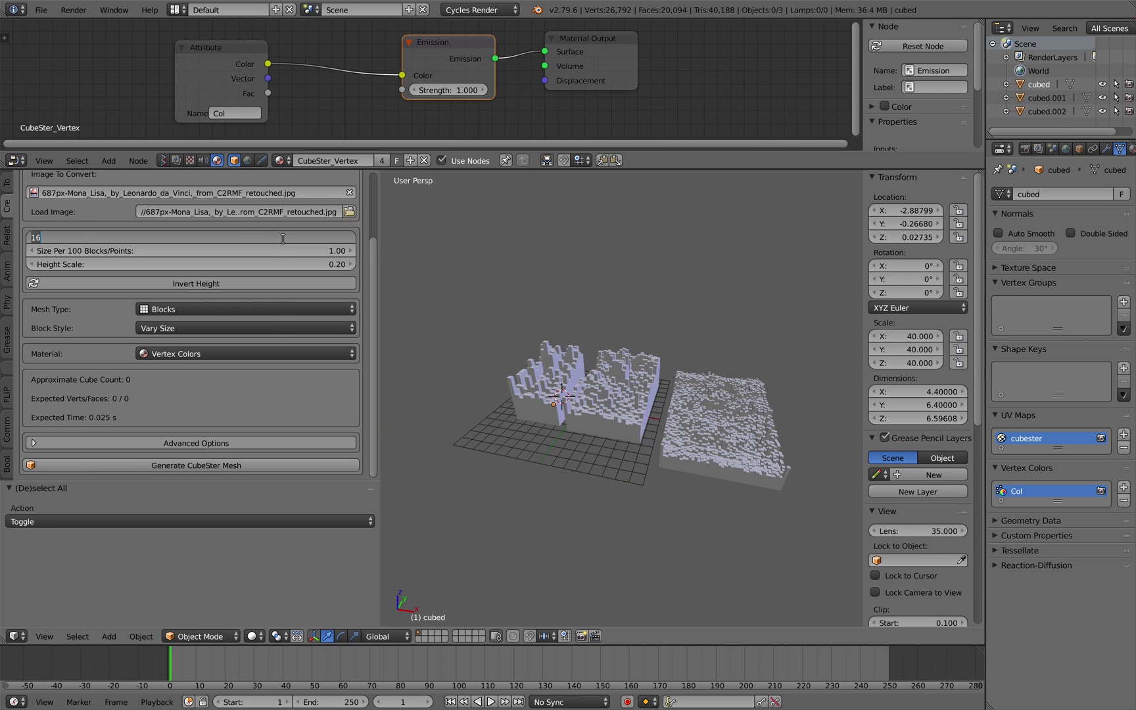
pyautogui.write('8')
pyautogui.press('Return')
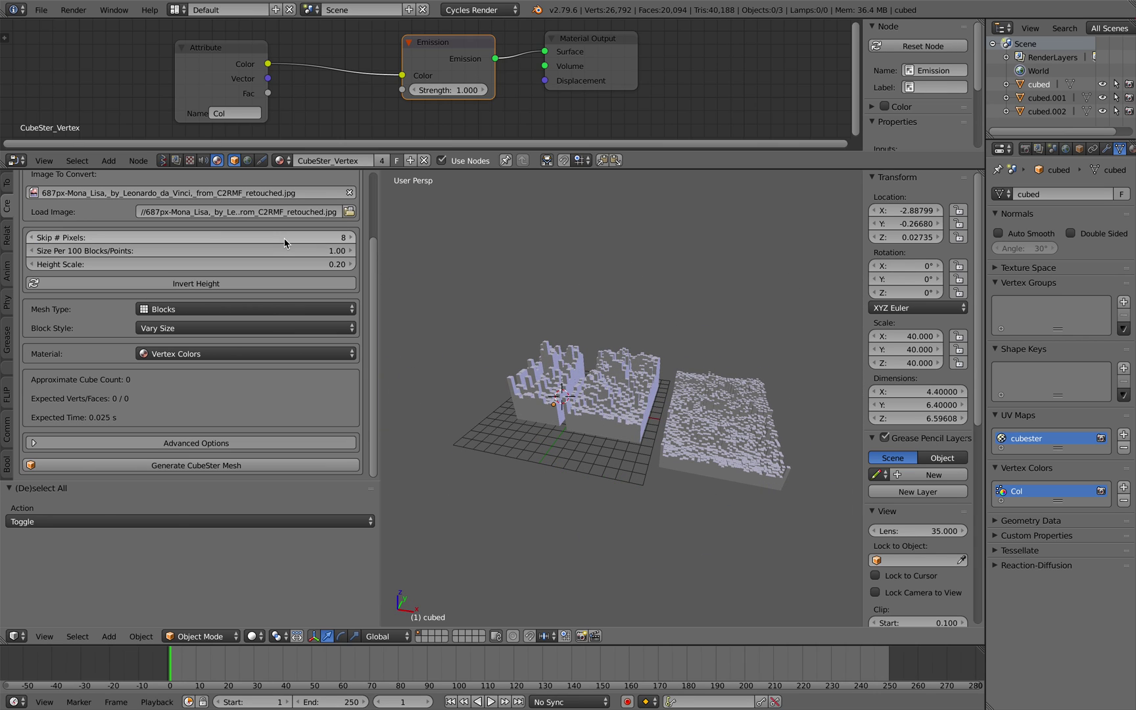
pyautogui.moveTo(512, 297); pyautogui.dragTo(524, 303, button='middle')
pyautogui.hotkey('ctrl', 's')
pyautogui.click(524, 303)
pyautogui.click(257, 309)
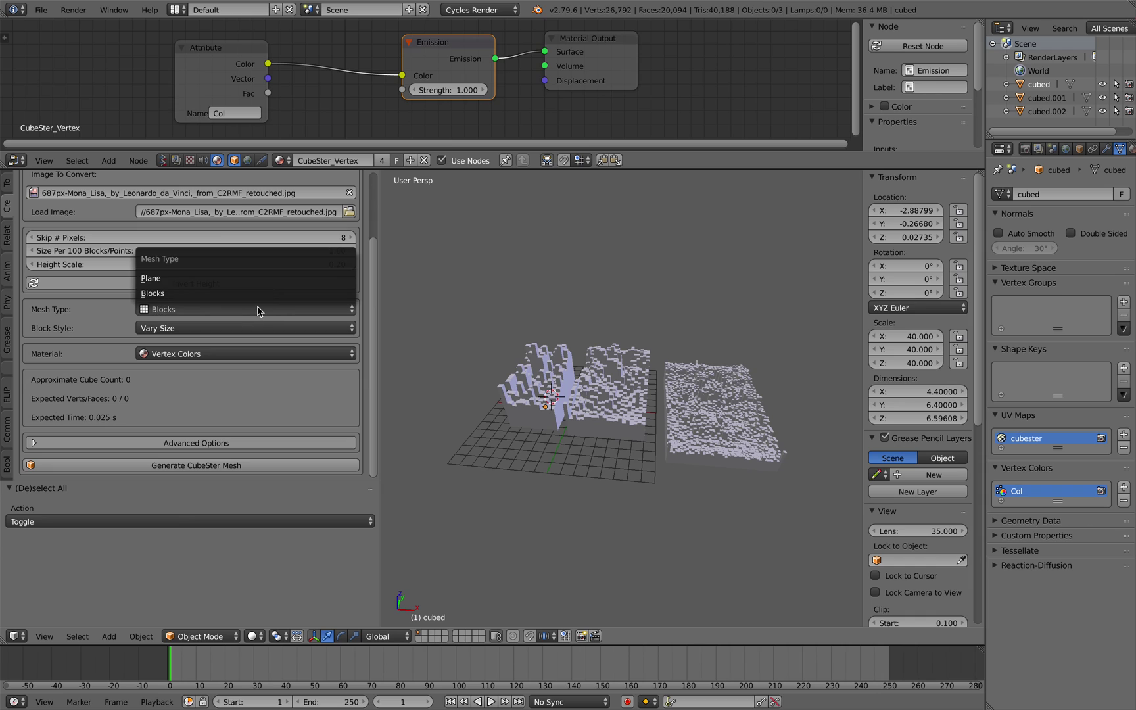
pyautogui.click(436, 312)
pyautogui.rightClick(612, 385)
pyautogui.rightClick(700, 391)
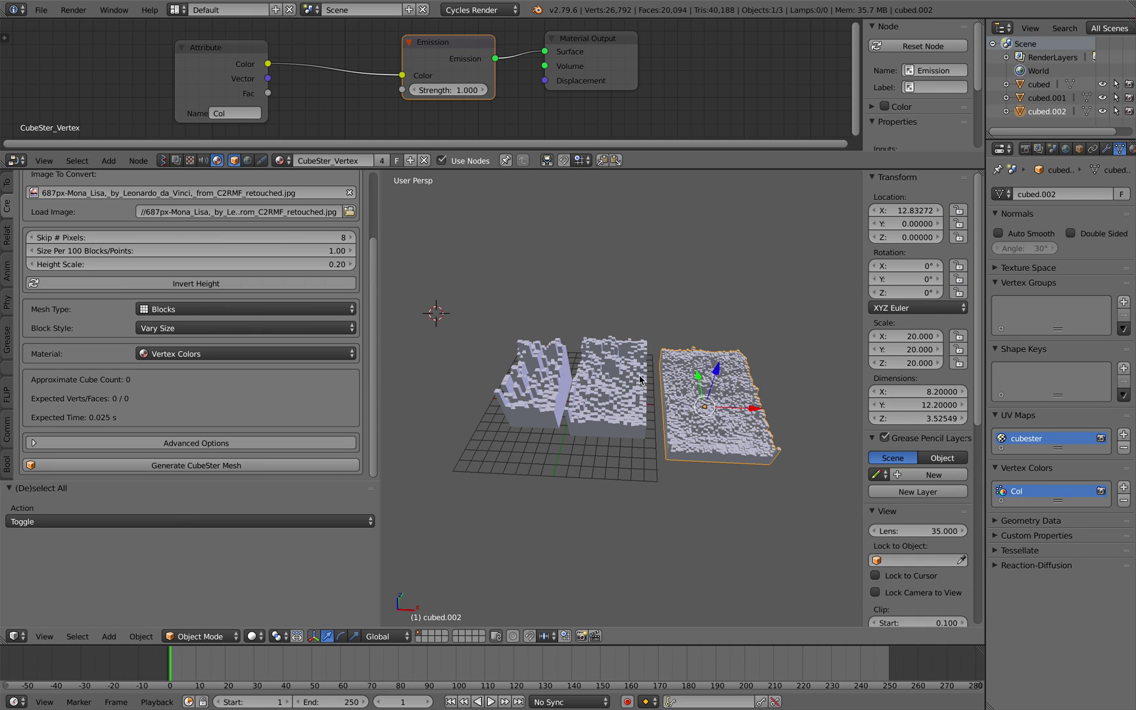
pyautogui.scroll(1, 602, 398)
# Duplicate the coarsest block mesh, place the copy to about X -14, and apply a level 2 subdivision surface to it.
pyautogui.rightClick(513, 394)
pyautogui.hotkey('shift', 'd')
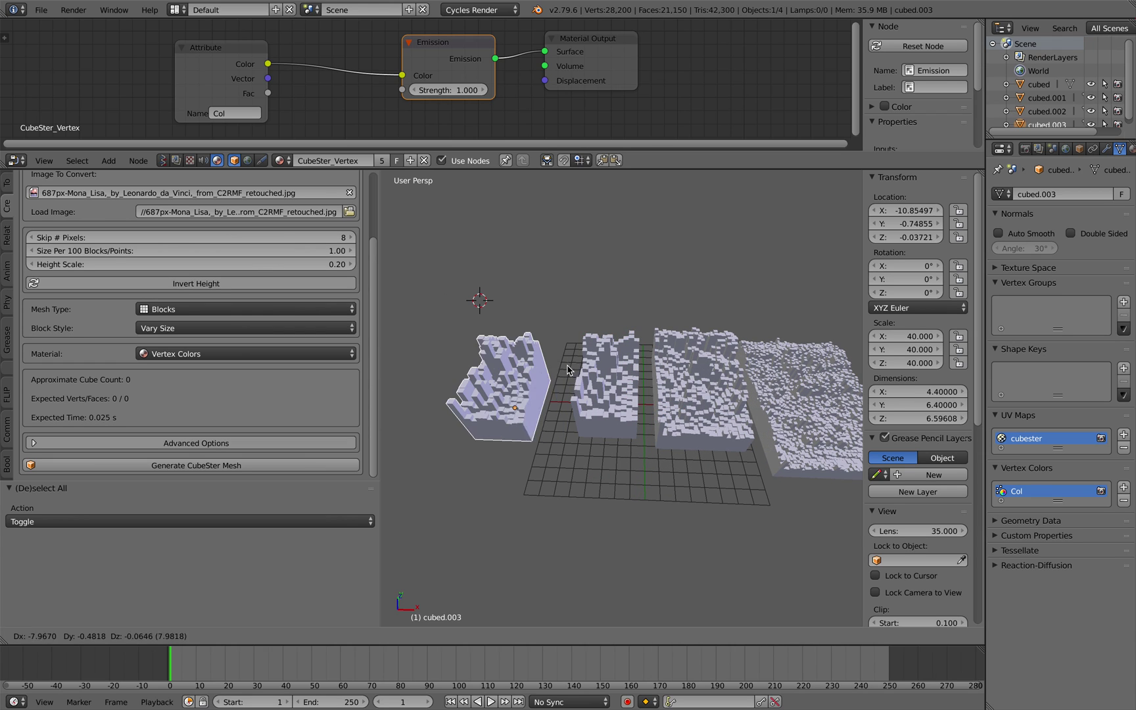
pyautogui.click(558, 368)
pyautogui.hotkey('ctrl', '2')
pyautogui.moveTo(559, 370); pyautogui.dragTo(619, 432, button='middle')
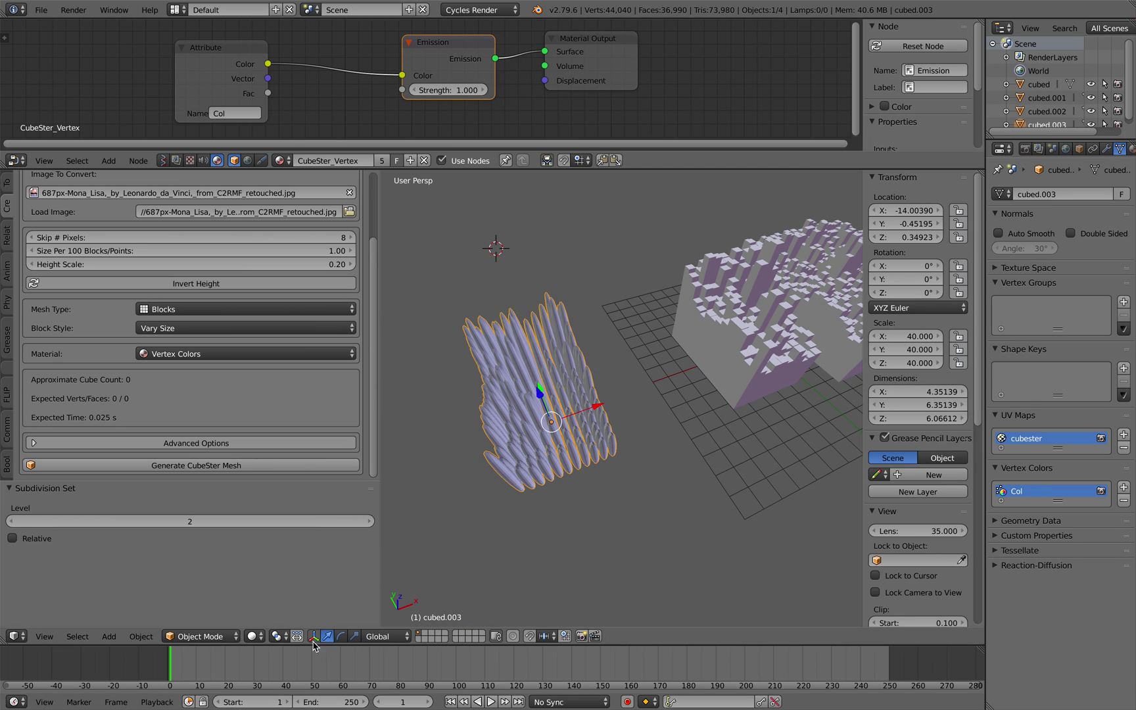
pyautogui.click(252, 636)
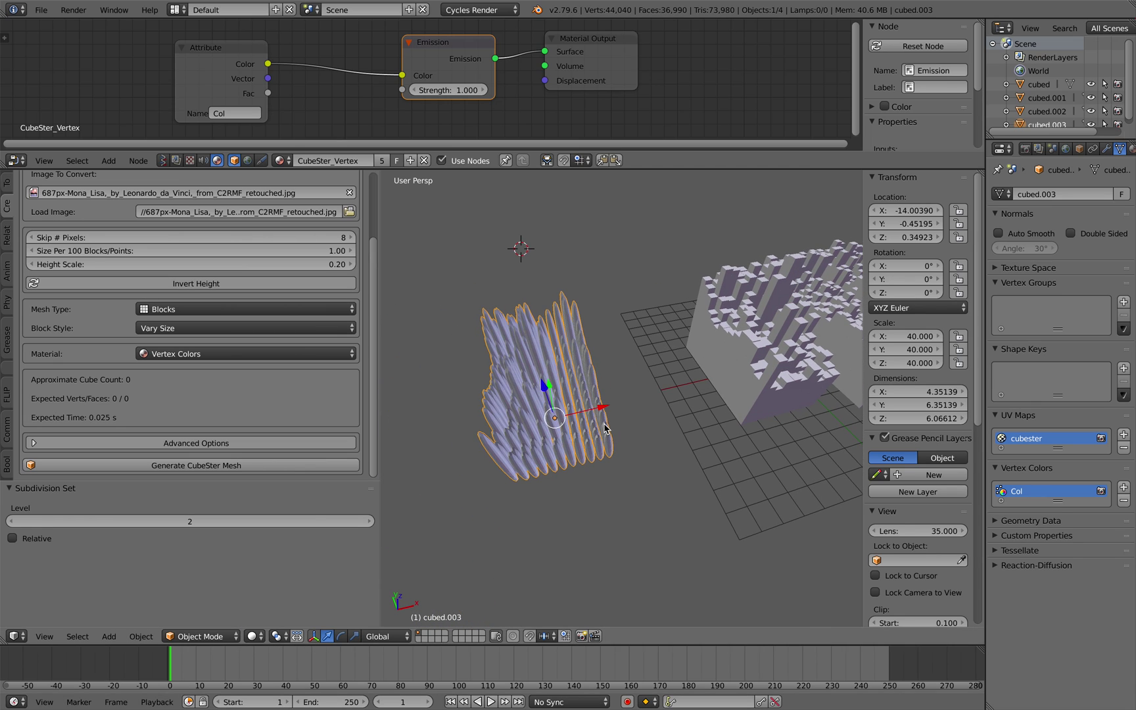
# Delete the subdivided duplicate mesh and save over CubeSter_001.blend.
pyautogui.press('Delete')
pyautogui.press('x')
pyautogui.click(548, 421)
pyautogui.press('x')
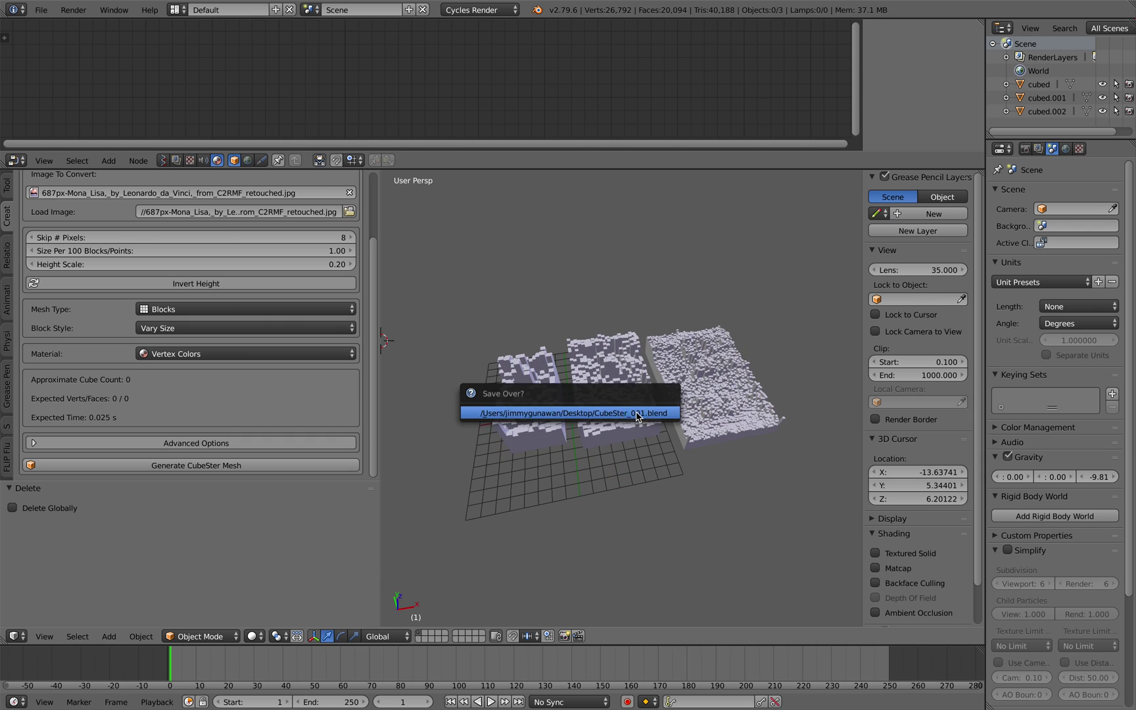
# Generate a fourth CubeSter block mesh from the Mona Lisa image with the current settings.
pyautogui.rightClick(683, 388)
pyautogui.press('x')
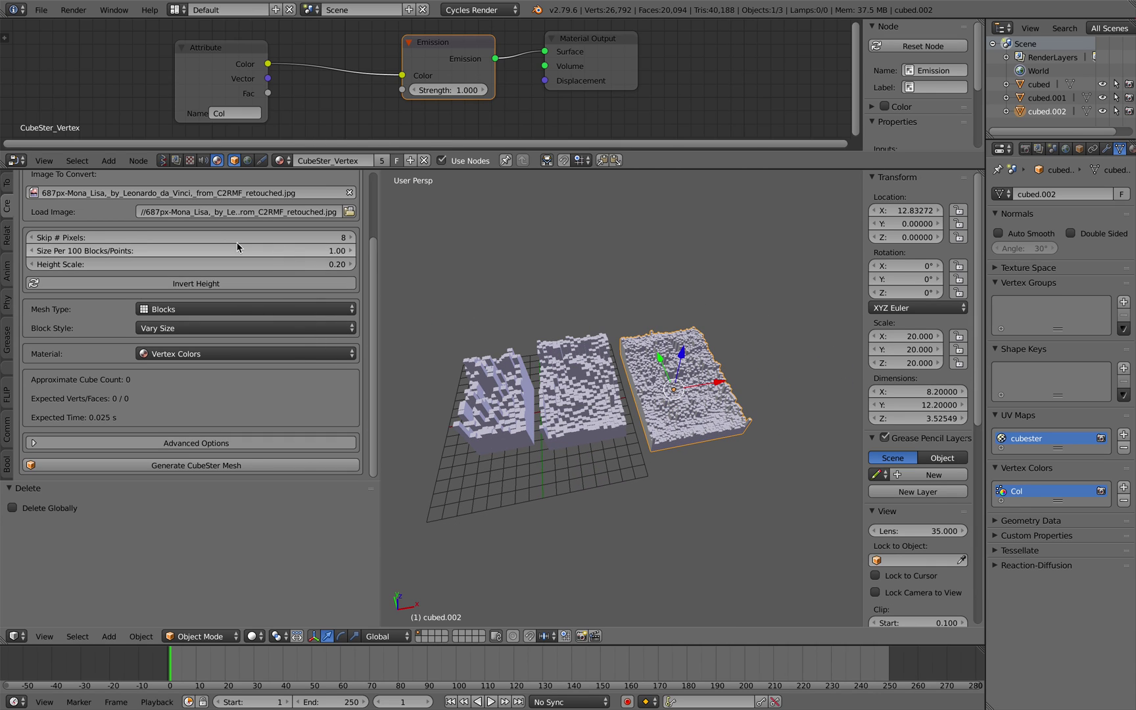
pyautogui.click(209, 467)
pyautogui.scroll(-2, 618, 381)
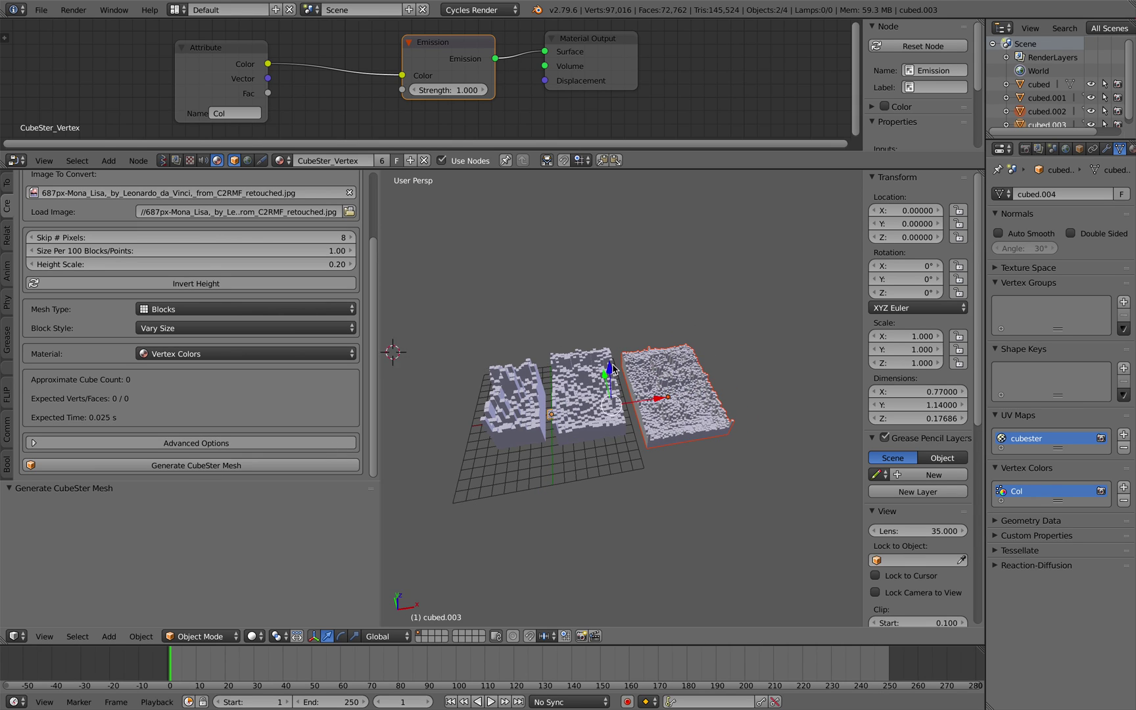
# Move the first block mesh about -10.06 along X and place the second one beside it.
pyautogui.rightClick(524, 402)
pyautogui.press('g')
pyautogui.click(419, 402)
pyautogui.rightClick(592, 395)
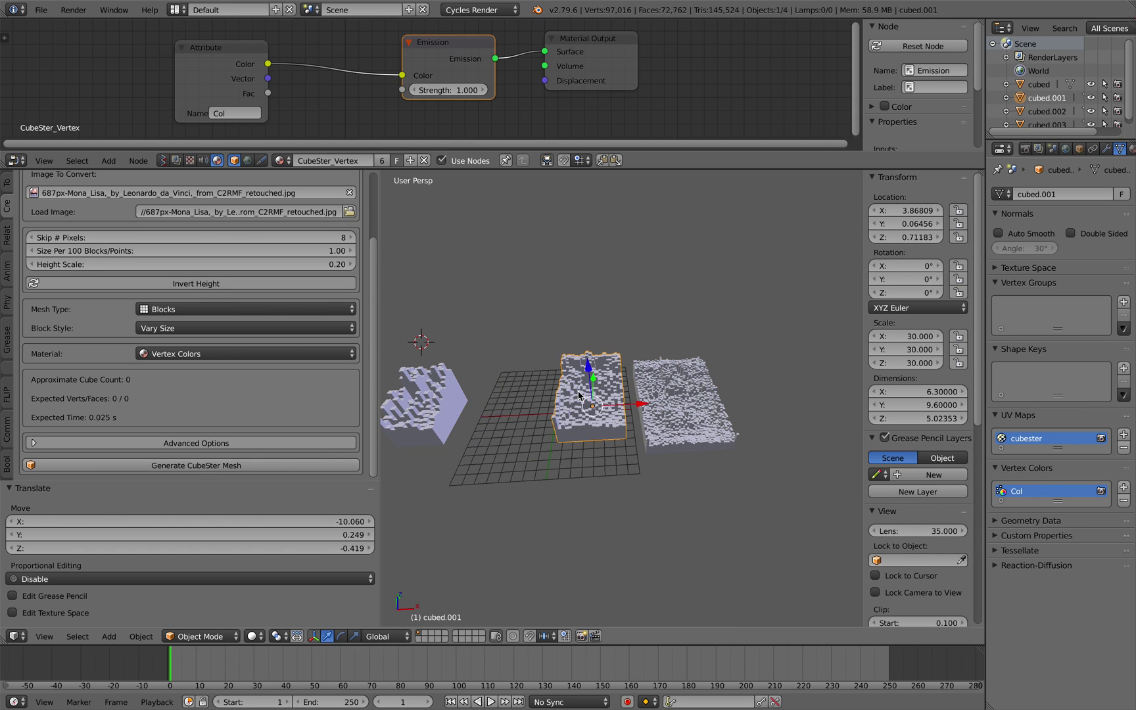
pyautogui.press('g')
pyautogui.click(485, 399)
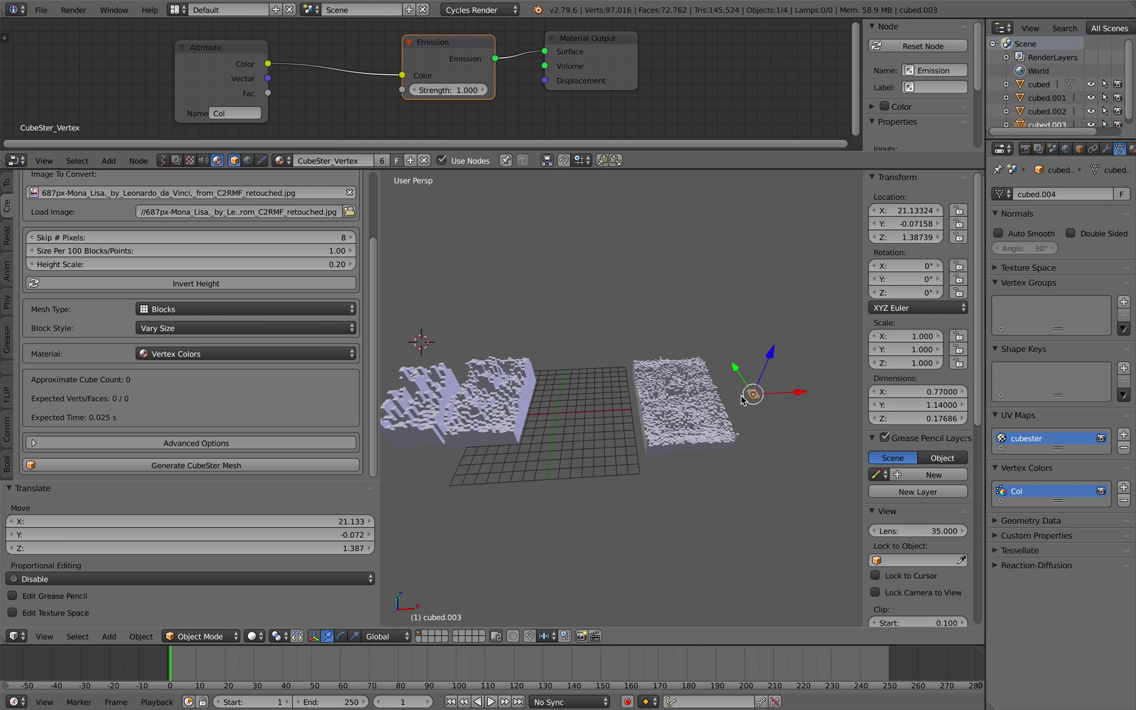
# Move the third block mesh next to the second and the small new mesh beside it at about X 11.49.
pyautogui.rightClick(749, 393)
pyautogui.press('g')
pyautogui.click(735, 396)
pyautogui.press('g')
pyautogui.click(657, 398)
# Scale the fourth block mesh up in two passes, the last by about 2.463.
pyautogui.press('s')
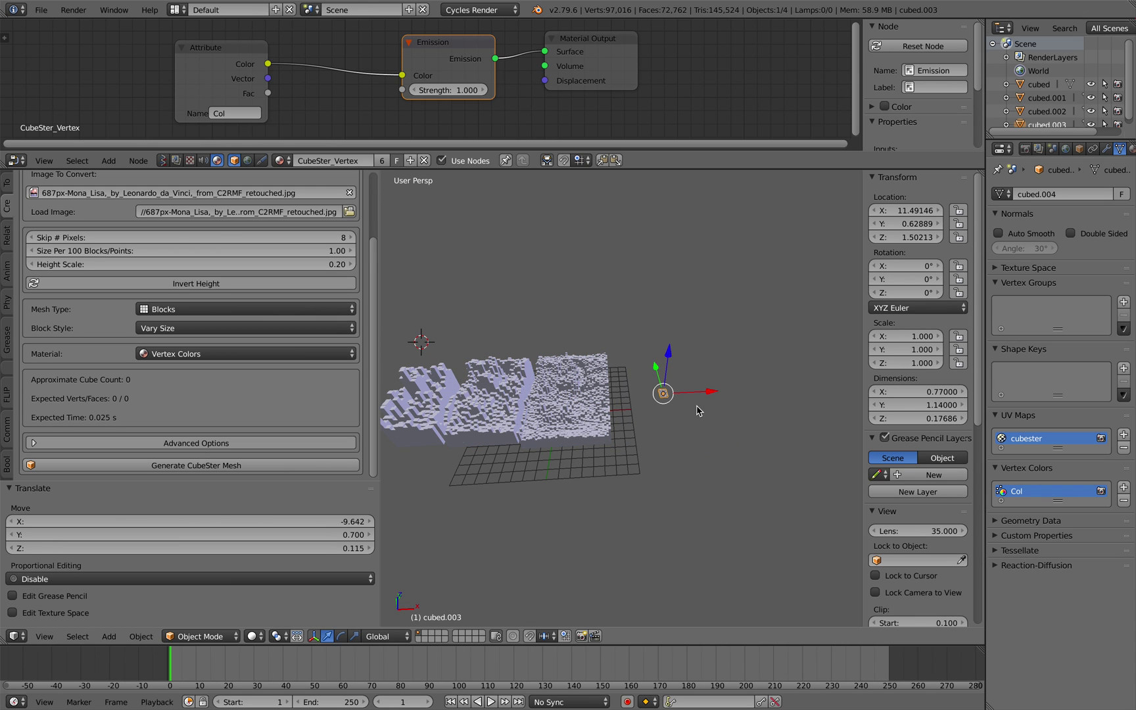
pyautogui.click(685, 409)
pyautogui.press('s')
pyautogui.click(720, 430)
# Set the fourth block mesh's X, Y and Z scale to 10.
pyautogui.moveTo(719, 431); pyautogui.dragTo(670, 398, button='middle')
pyautogui.rightClick(655, 388)
pyautogui.rightClick(711, 393)
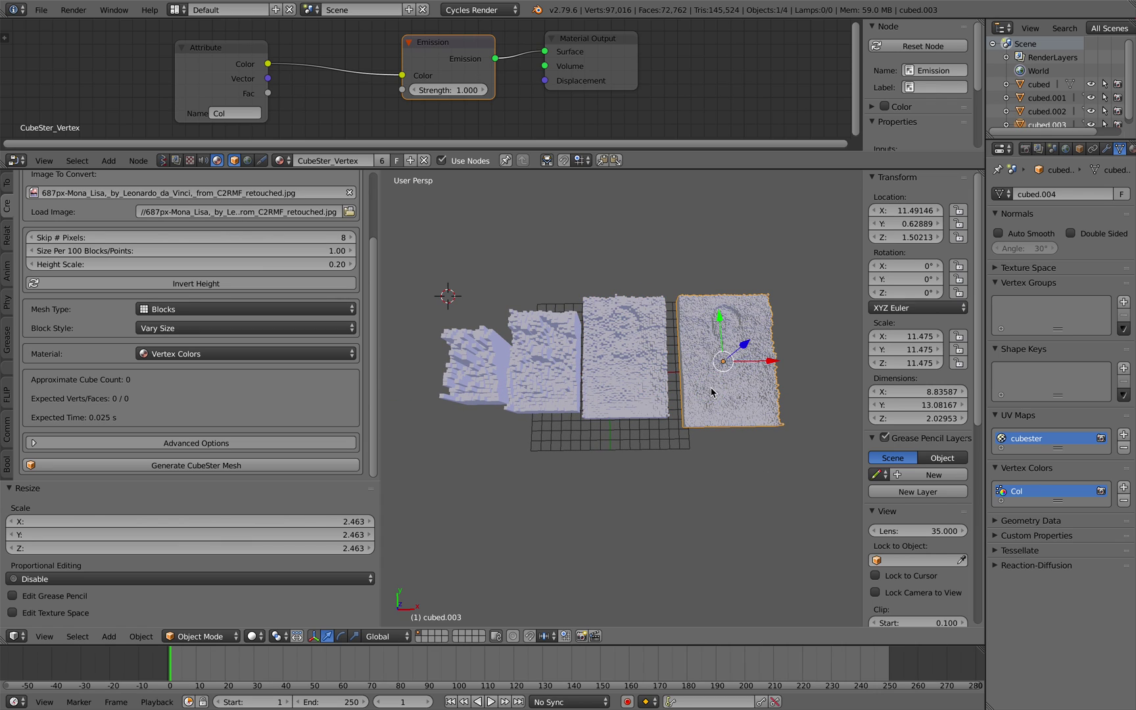
pyautogui.write('10')
pyautogui.press('Return')
# Shift the third block mesh about 0.636 along X.
pyautogui.moveTo(625, 355); pyautogui.dragTo(642, 351, button='right')
pyautogui.moveTo(642, 351); pyautogui.dragTo(701, 372, button='middle')
# Scale the fourth block mesh up to about 12.82 and move it about 1.372 along X, away from the third.
pyautogui.rightClick(730, 383)
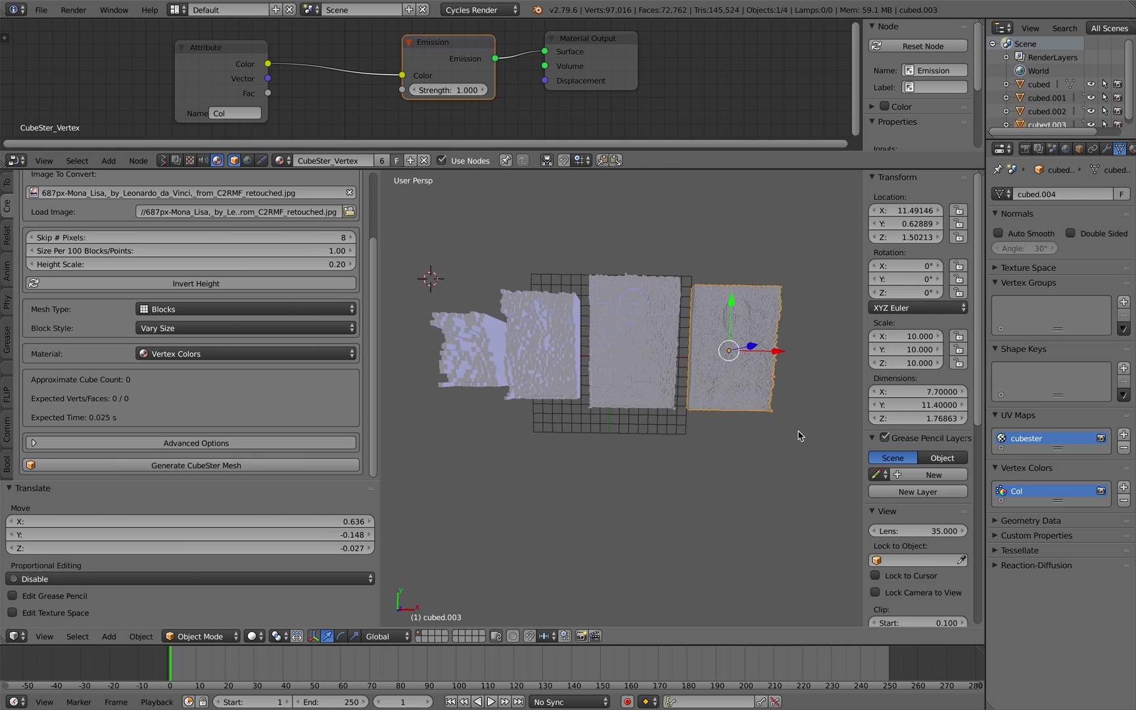
pyautogui.press('s')
pyautogui.click(819, 447)
pyautogui.press('g')
pyautogui.click(851, 431)
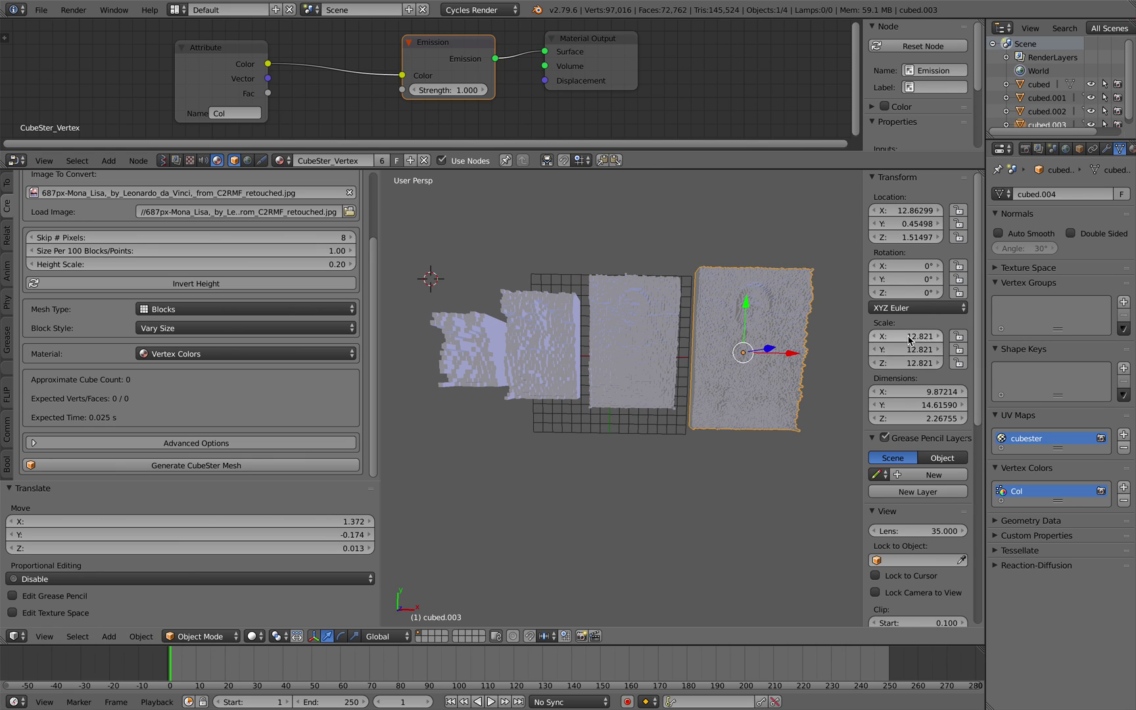
# Check the scale values of all four block meshes and reset the fourth mesh's scale to 10.
pyautogui.rightClick(562, 335)
pyautogui.rightClick(472, 343)
pyautogui.rightClick(544, 351)
pyautogui.rightClick(645, 349)
pyautogui.rightClick(765, 352)
pyautogui.write('10')
pyautogui.press('Return')
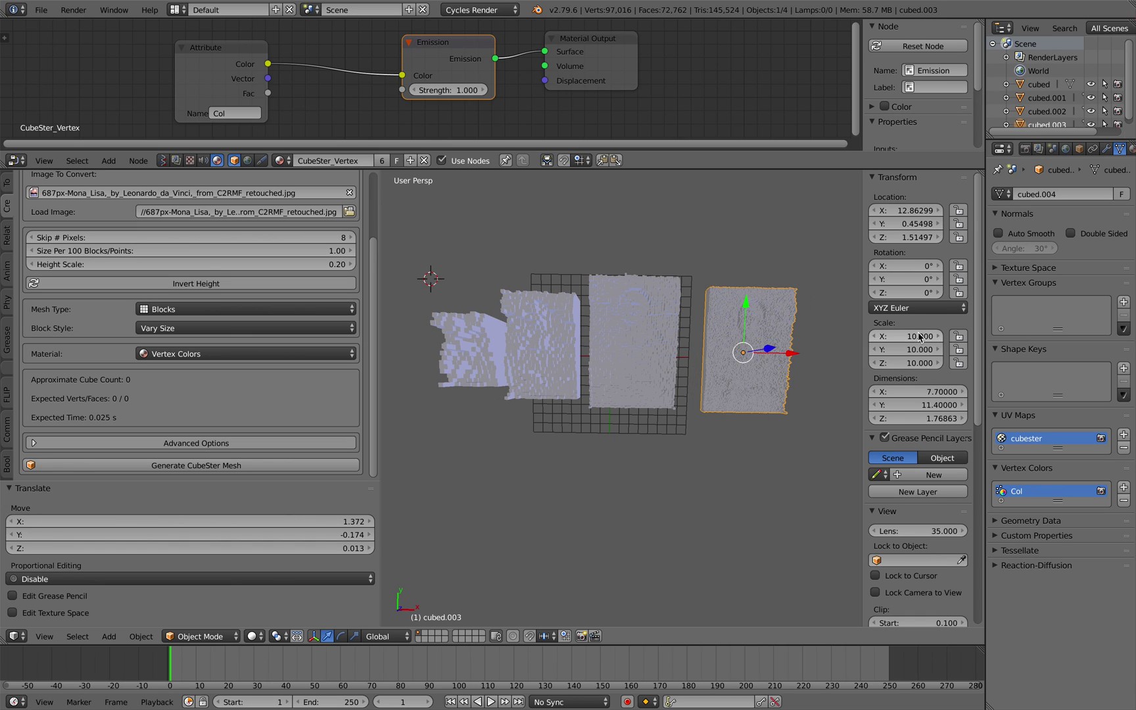
# Enlarge the fourth block mesh to a scale of about 12.57 and deselect all objects.
pyautogui.press('s')
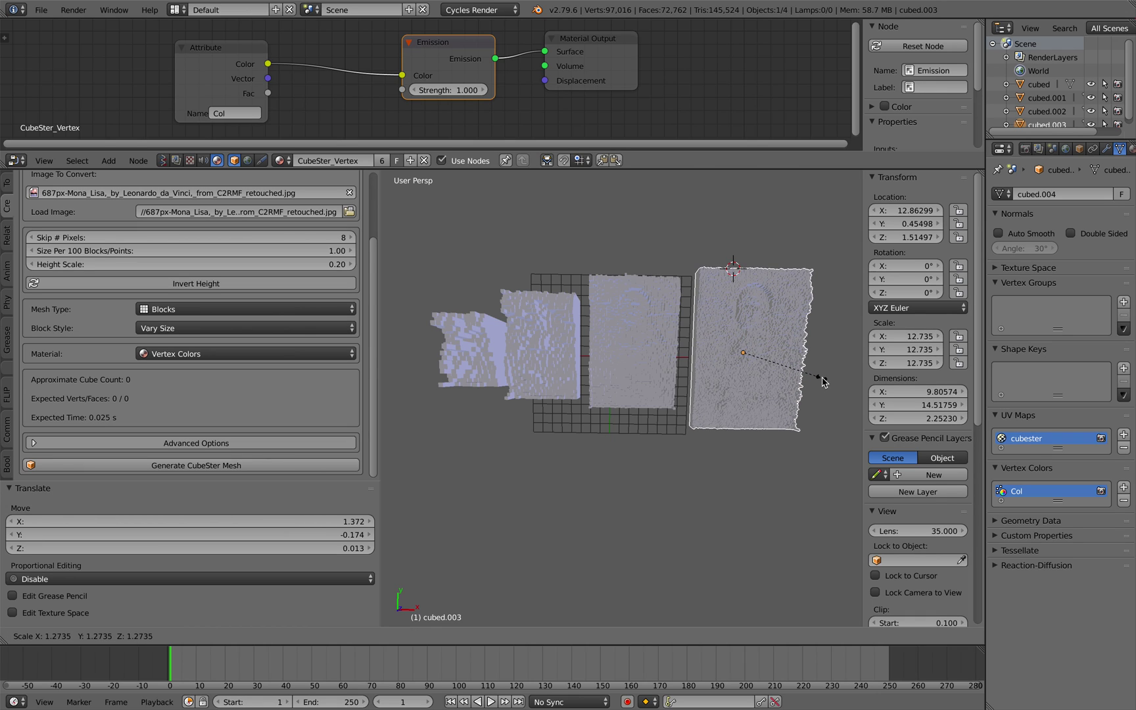
pyautogui.click(822, 380)
pyautogui.press('a')
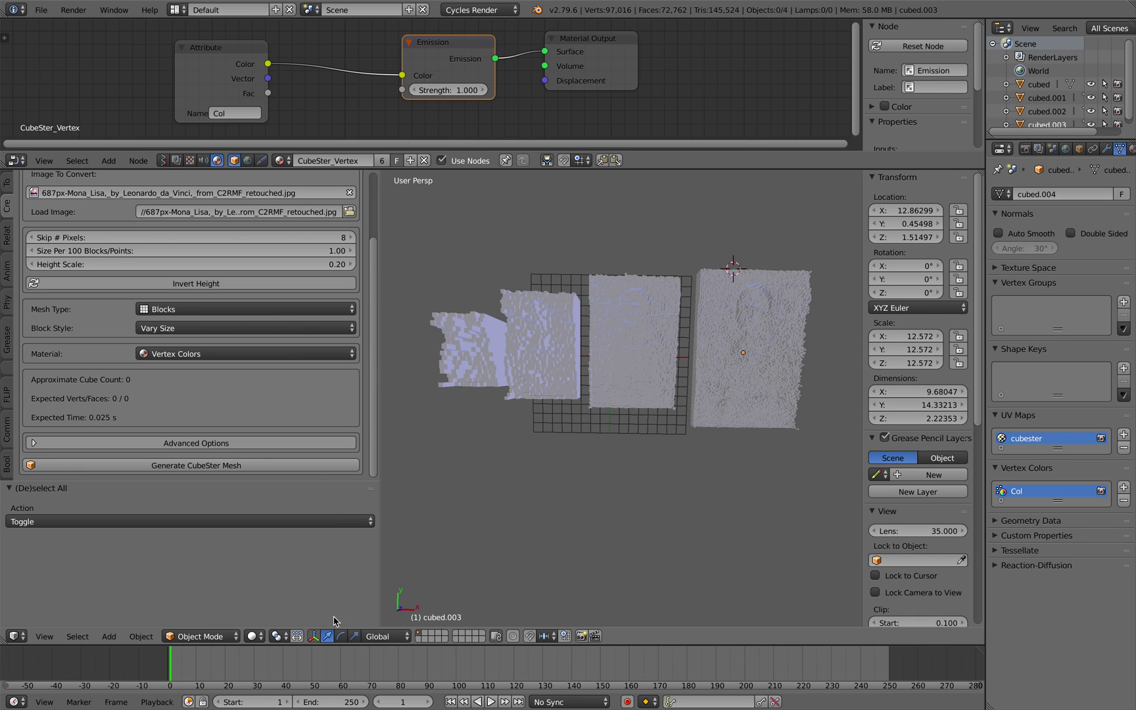
# Examine the four block meshes close up in Rendered viewport shading.
pyautogui.click(253, 636)
pyautogui.click(280, 545)
pyautogui.moveTo(716, 446)
pyautogui.mouseDown(button='middle')
pyautogui.moveTo(694, 424)
pyautogui.moveTo(697, 387)
pyautogui.moveTo(664, 296)
pyautogui.moveTo(664, 388)
pyautogui.moveTo(683, 380)
pyautogui.moveTo(621, 373)
pyautogui.mouseUp(button='middle')
pyautogui.scroll(5, 690, 420)
pyautogui.moveTo(503, 352)
pyautogui.keyDown('shift'); pyautogui.mouseDown(button='middle')
pyautogui.moveTo(649, 392)
pyautogui.moveTo(610, 371)
pyautogui.mouseUp(button='middle'); pyautogui.keyUp('shift')
pyautogui.scroll(7, 650, 392)
pyautogui.scroll(-3, 649, 392)
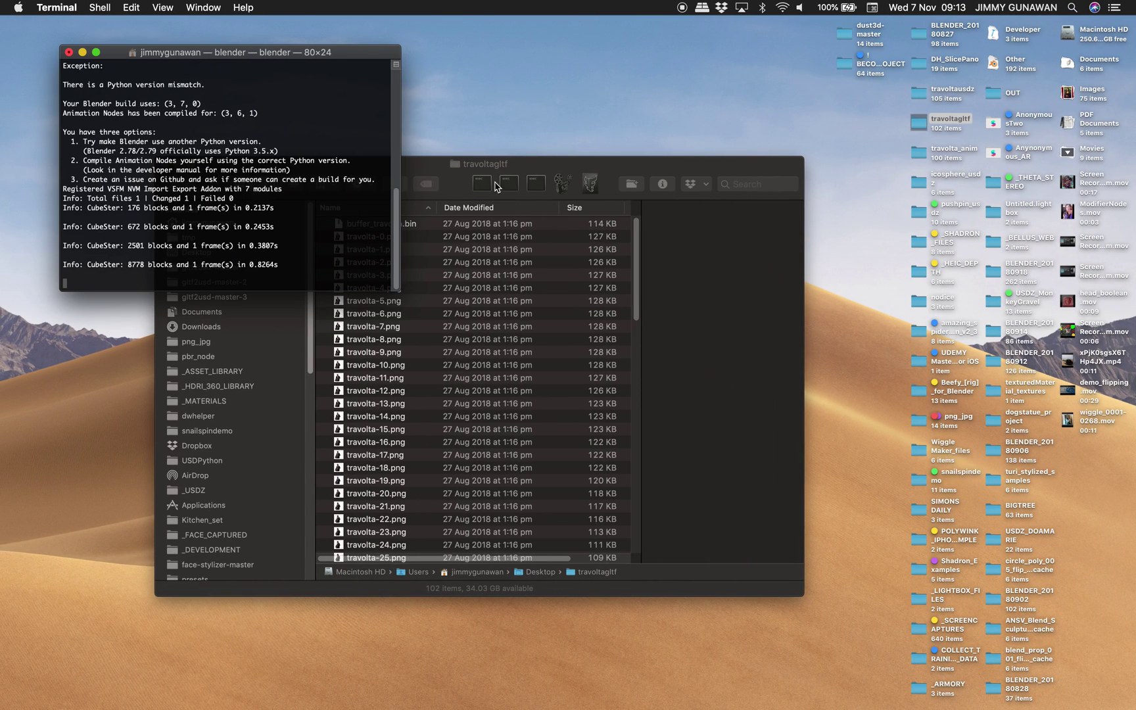
# Switch to Finder, go up to the Desktop folder and preview the 687px Mona Lisa source JPG.
pyautogui.moveTo(454, 184); pyautogui.dragTo(495, 197)
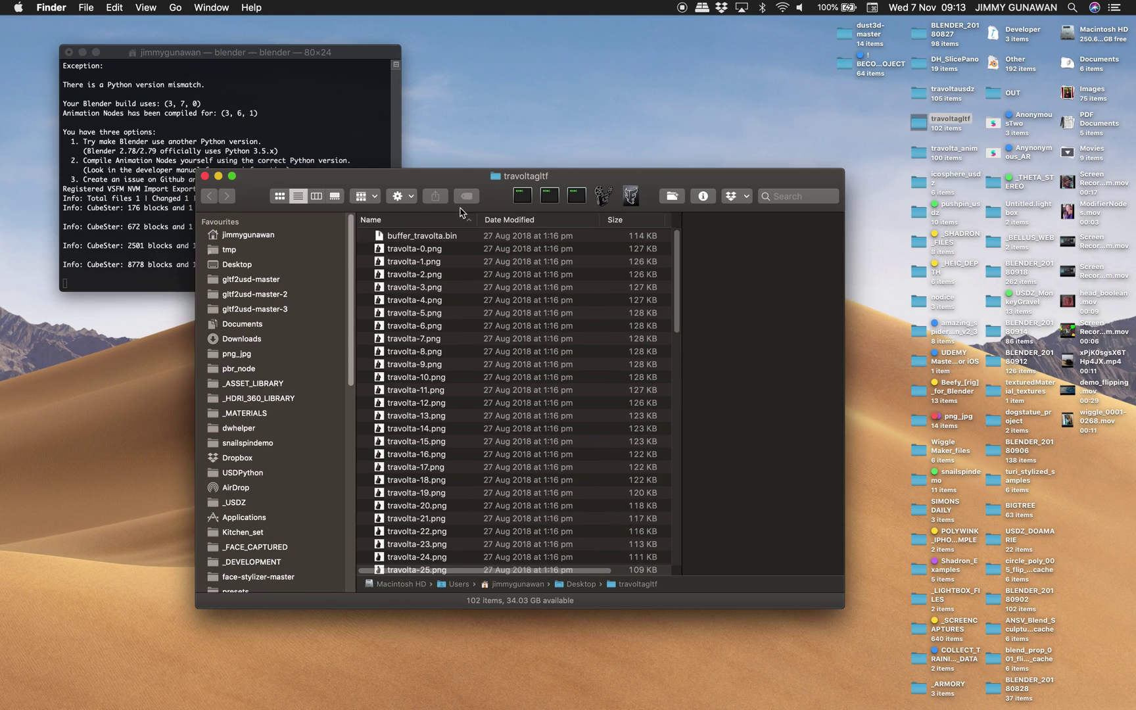
pyautogui.press('super+Up')
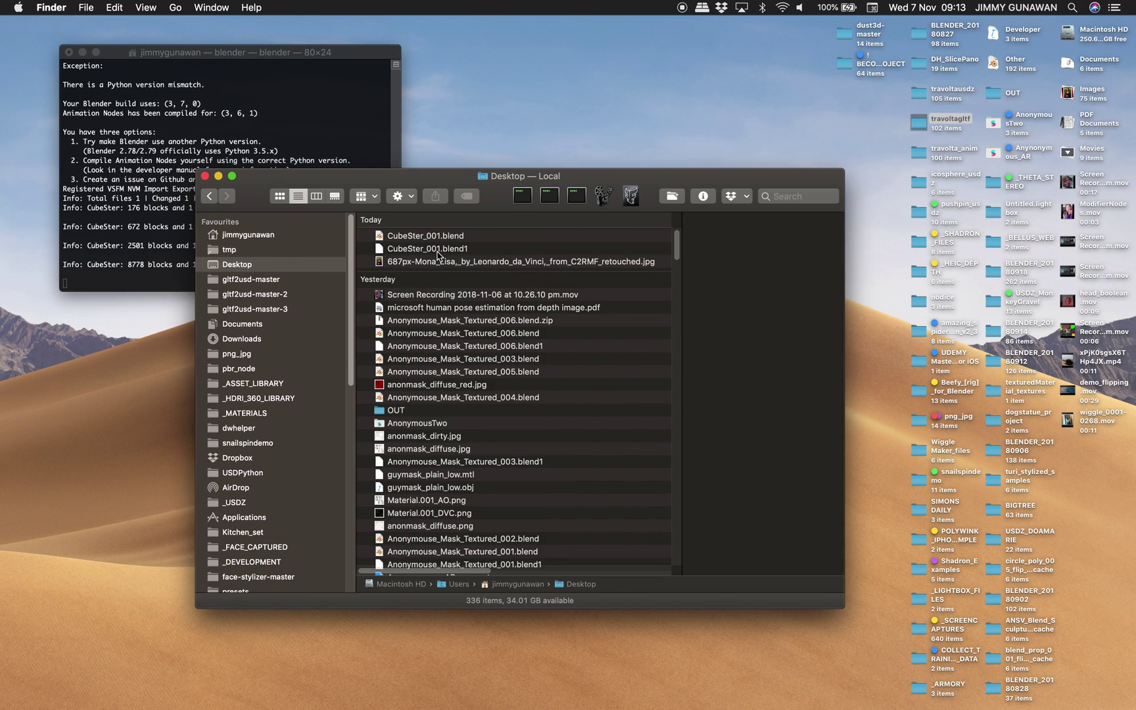
pyautogui.click(445, 263)
pyautogui.press('space')
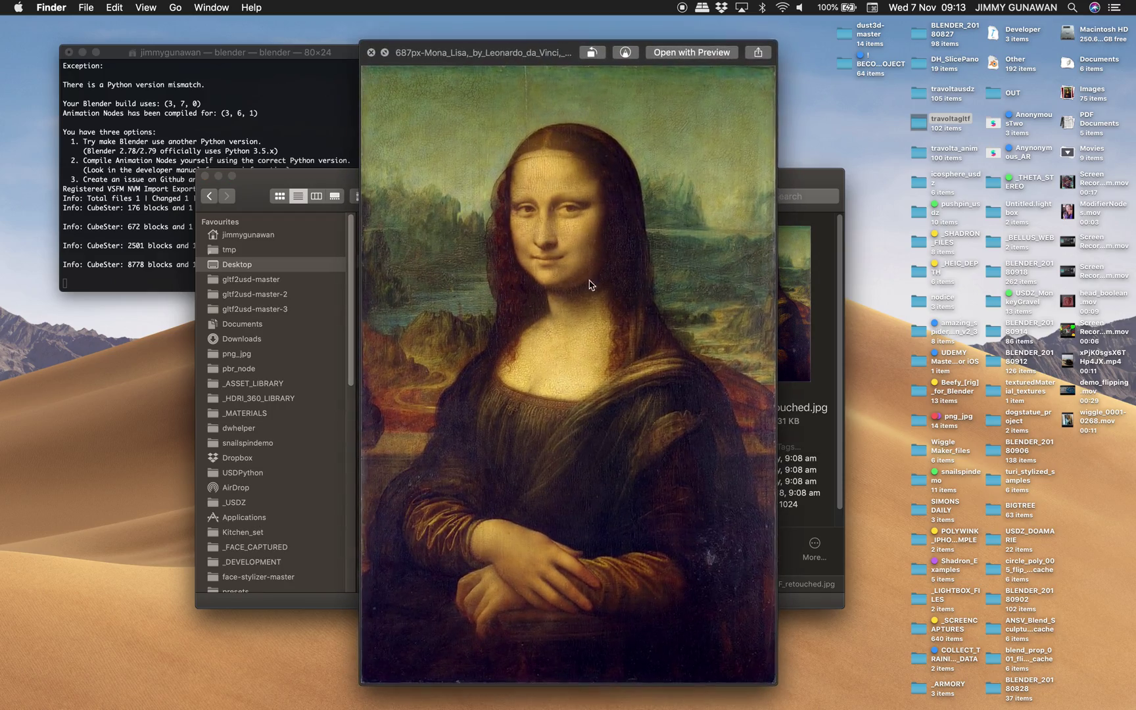
# Switch back to Blender and compare the rendered block meshes with the previewed source picture.
pyautogui.hotkey('ctrl', 'Right')
pyautogui.hotkey('ctrl', 'Left')
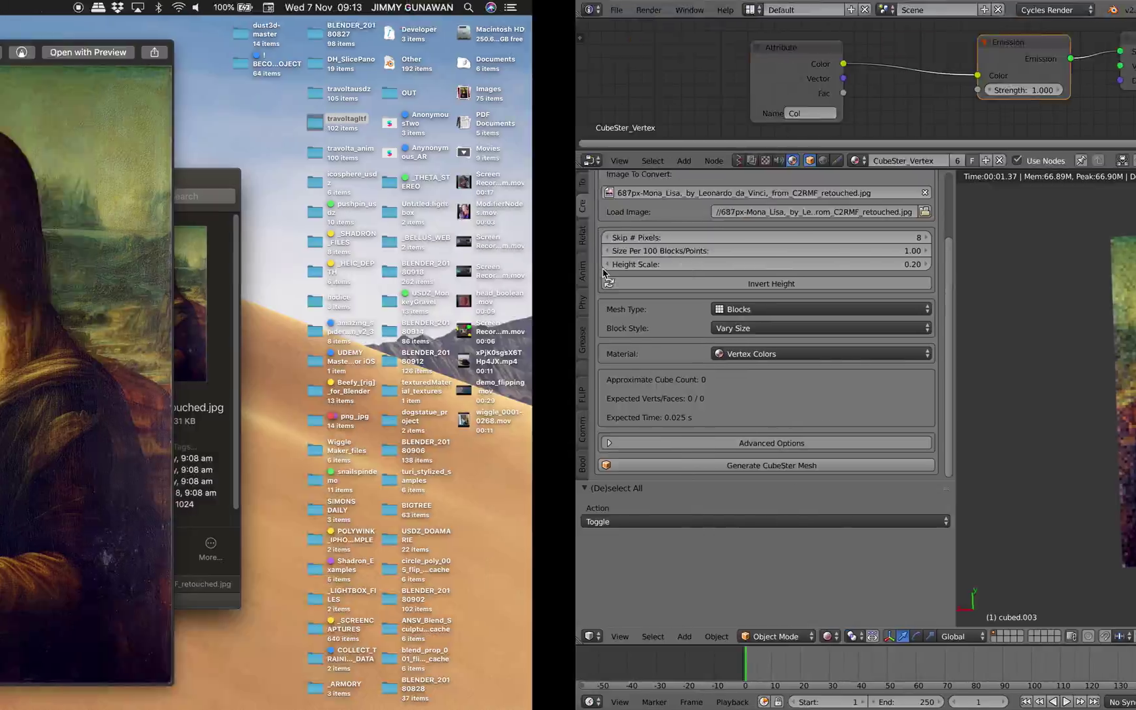
pyautogui.hotkey('ctrl', 'Right')
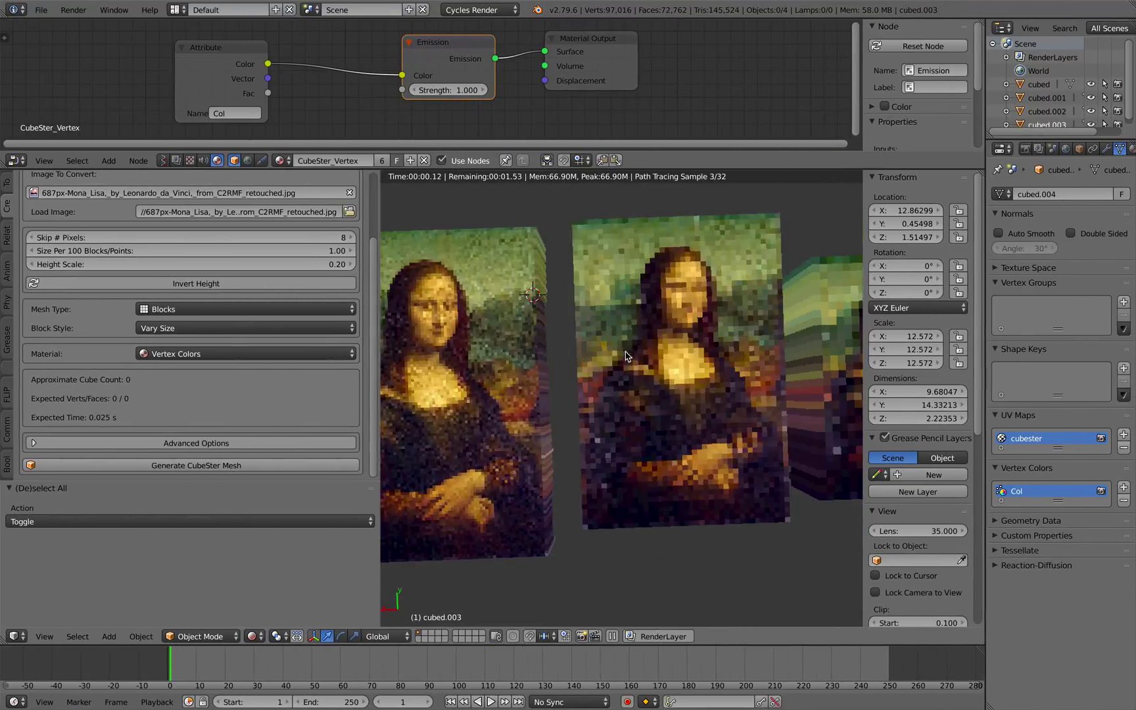
# Return the 3D view to Solid shading and bring the CubeSter image input settings into view.
pyautogui.moveTo(674, 370); pyautogui.dragTo(628, 500, button='middle')
pyautogui.click(254, 635)
pyautogui.click(302, 591)
pyautogui.scroll(2, 217, 250)
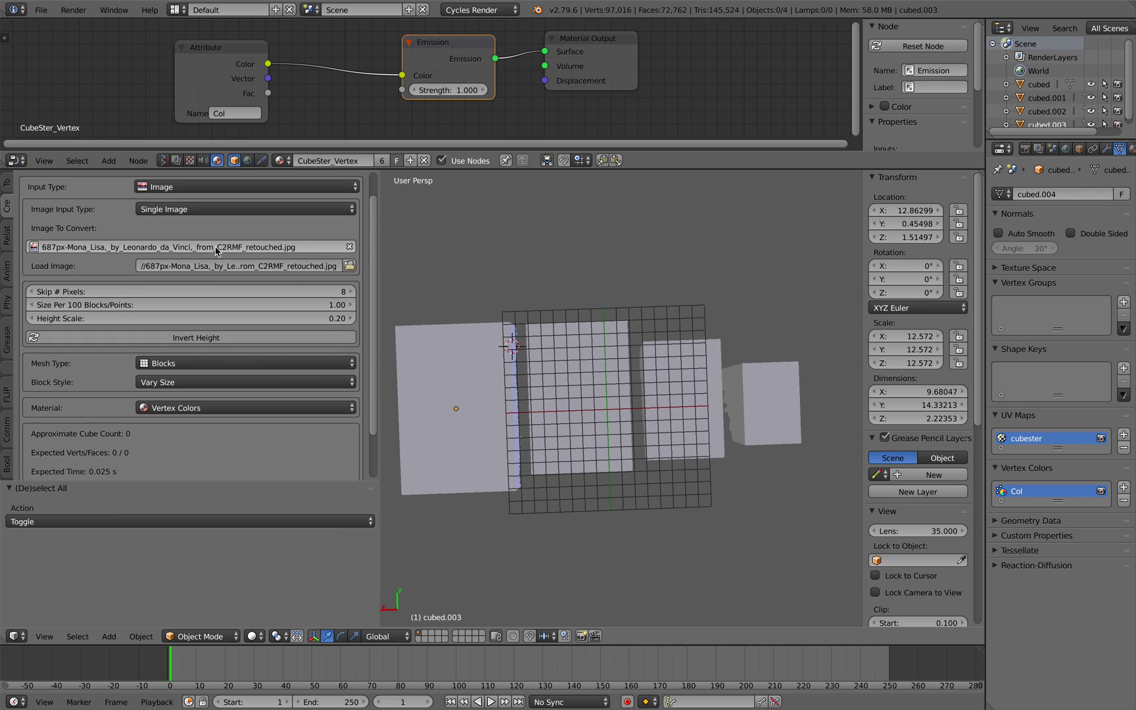
# Review the available CubeSter options for the image input type and the overall input type.
pyautogui.scroll(1, 211, 253)
pyautogui.click(153, 227)
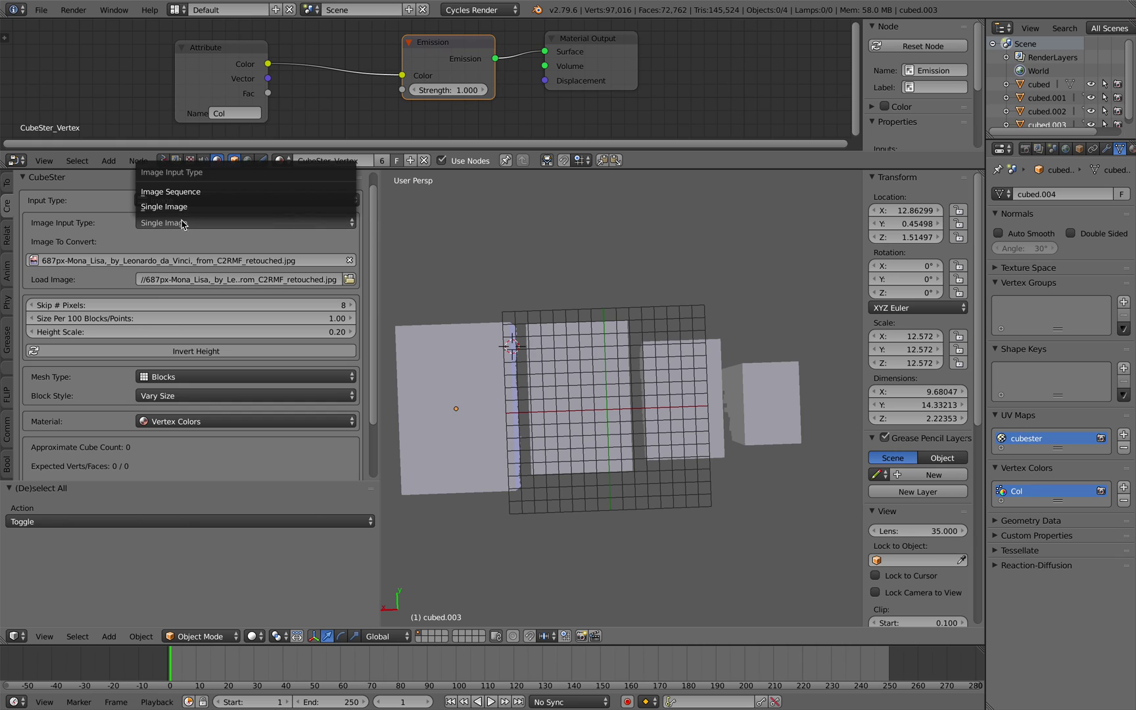
pyautogui.click(190, 207)
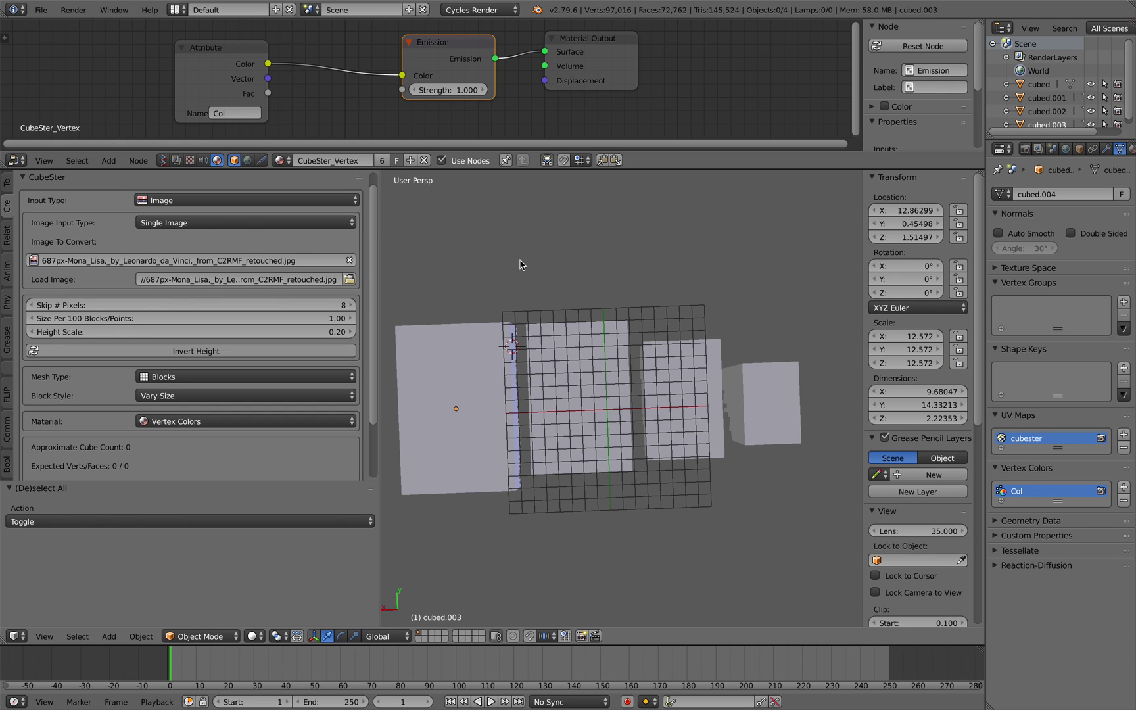
pyautogui.click(273, 200)
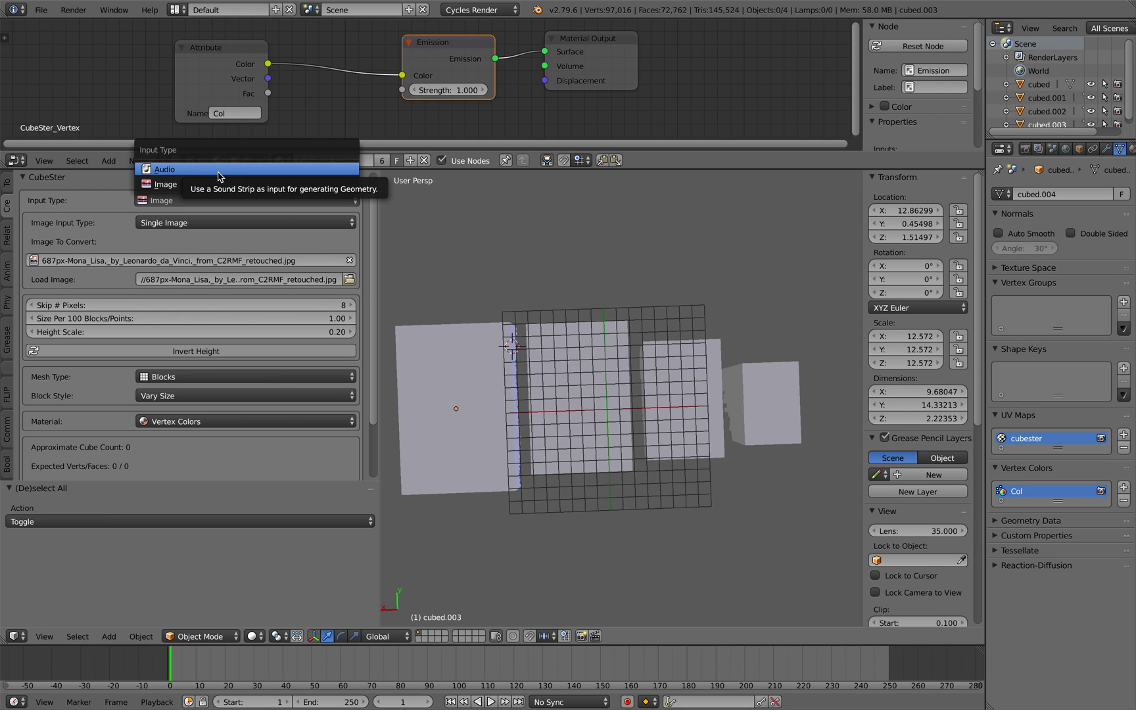
# Collapse the 3D view's properties sidebar and save the scene as CubeSter_002.blend on the Desktop.
pyautogui.moveTo(657, 330); pyautogui.dragTo(737, 412, button='middle')
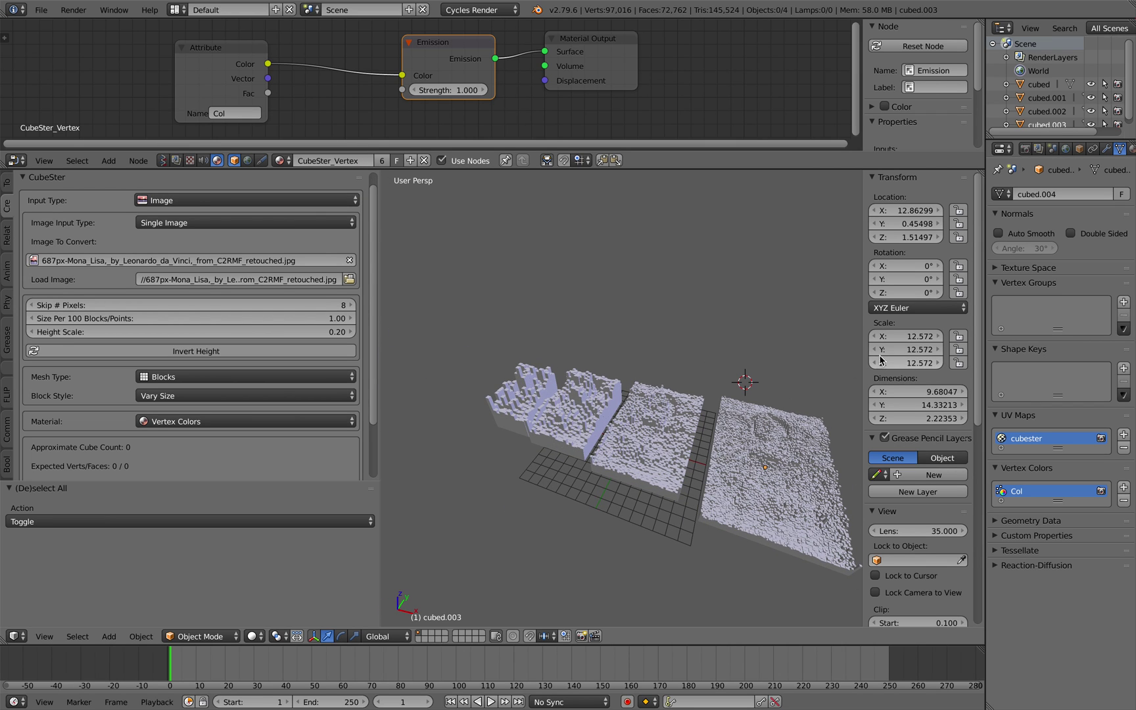
pyautogui.moveTo(863, 350); pyautogui.dragTo(1111, 379)
pyautogui.moveTo(721, 326)
pyautogui.mouseDown(button='middle')
pyautogui.moveTo(748, 334)
pyautogui.moveTo(736, 336)
pyautogui.mouseUp(button='middle')
pyautogui.click(41, 10)
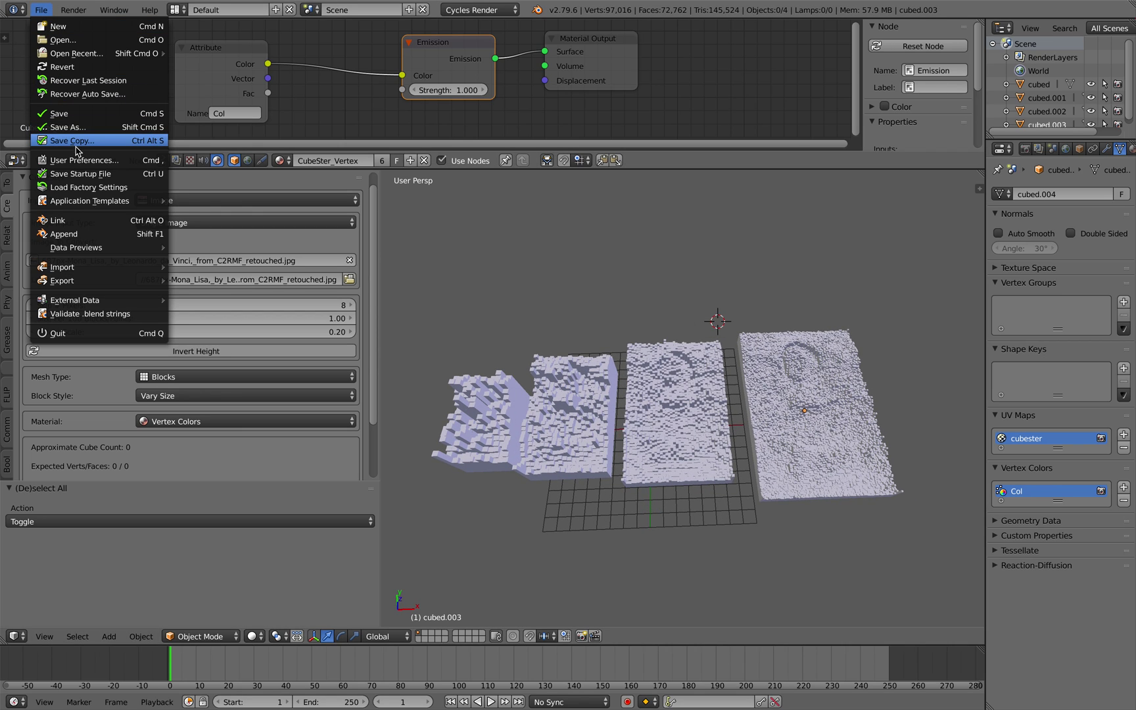
pyautogui.click(76, 127)
pyautogui.click(1085, 44)
pyautogui.moveTo(707, 293); pyautogui.dragTo(714, 284, button='middle')
# Switch to Safari and examine the BlenderNation article on CubeSter and the Sketchfab model of a CubeSter add-on test.
pyautogui.press('super+Tab')
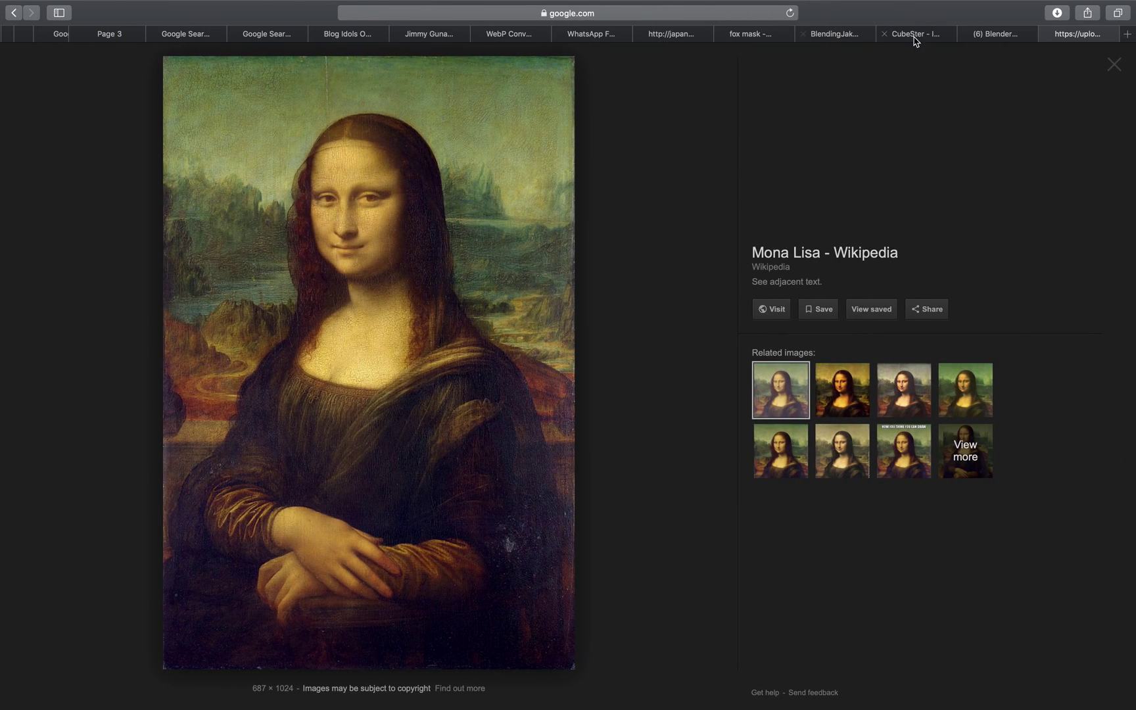
pyautogui.click(915, 36)
pyautogui.scroll(15, 533, 238)
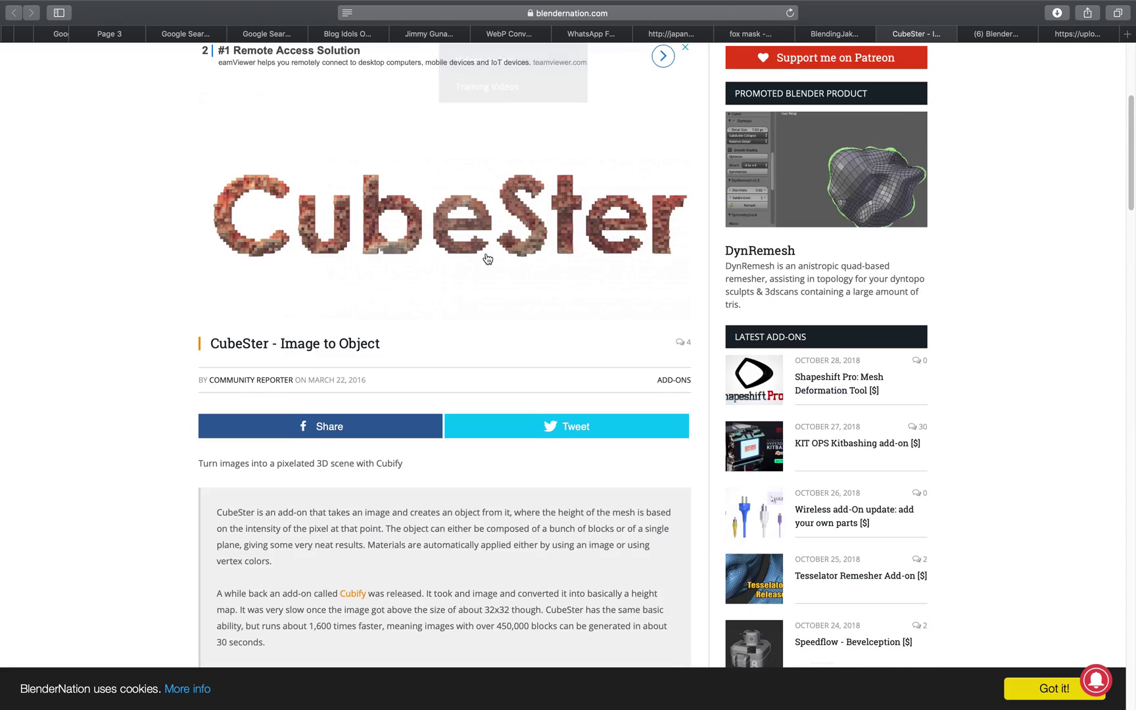
pyautogui.scroll(-10, 315, 339)
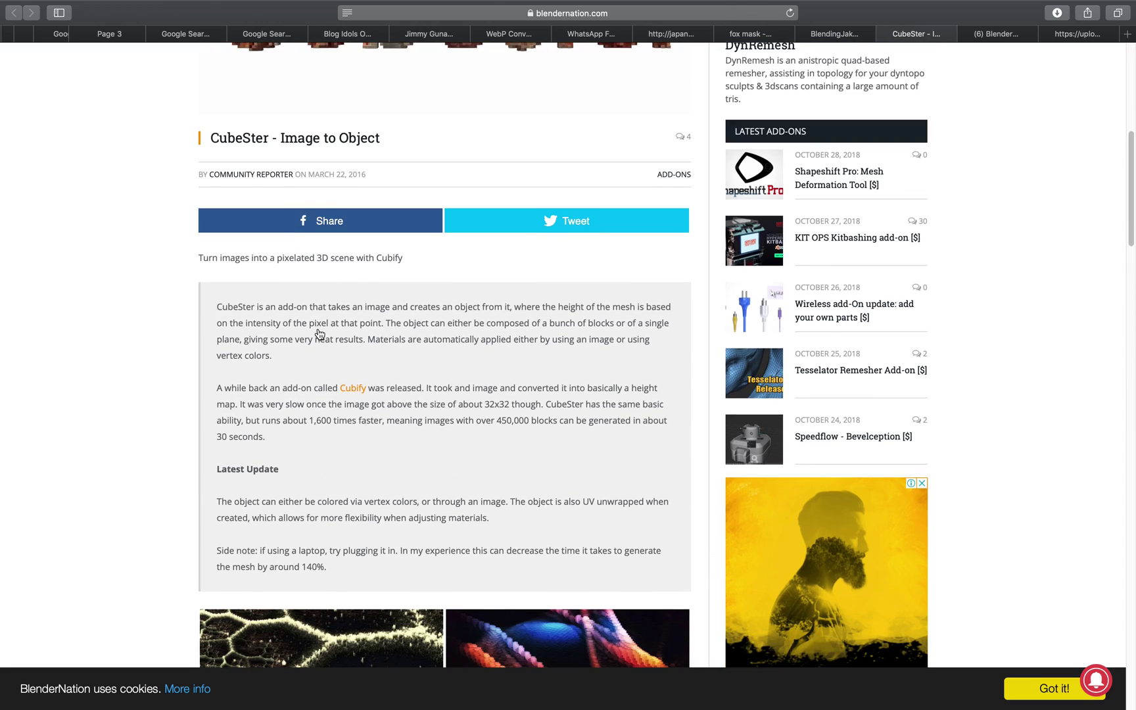
pyautogui.scroll(-5, 322, 349)
pyautogui.scroll(10, 322, 348)
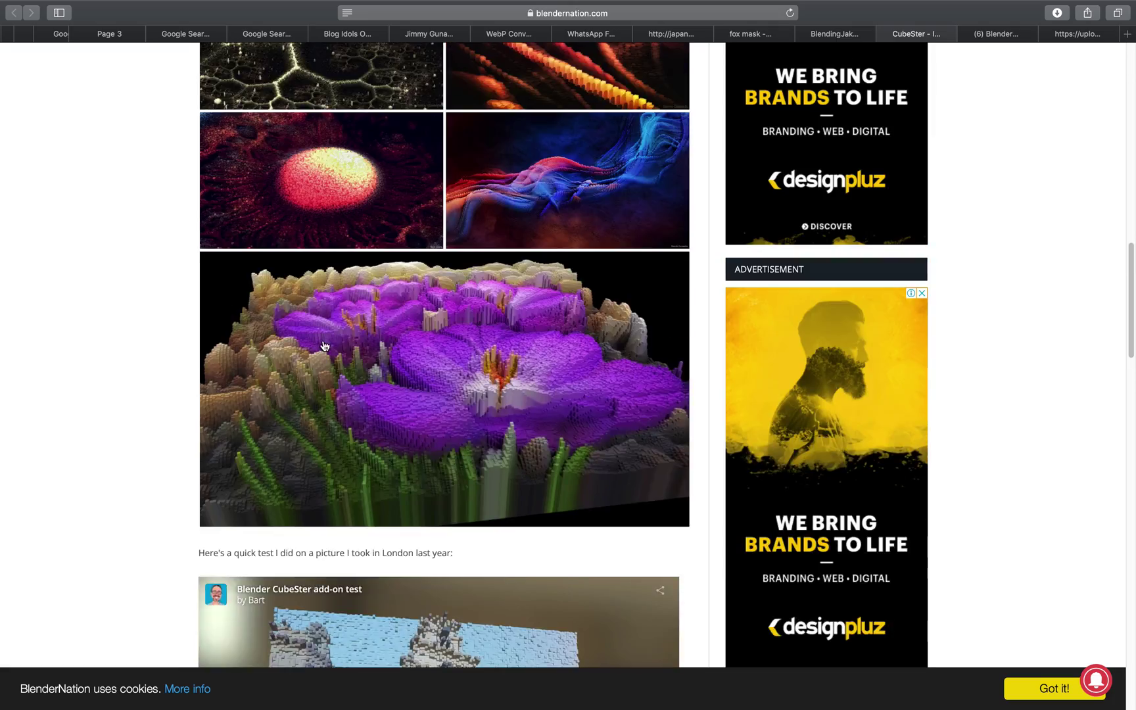
pyautogui.scroll(3, 489, 275)
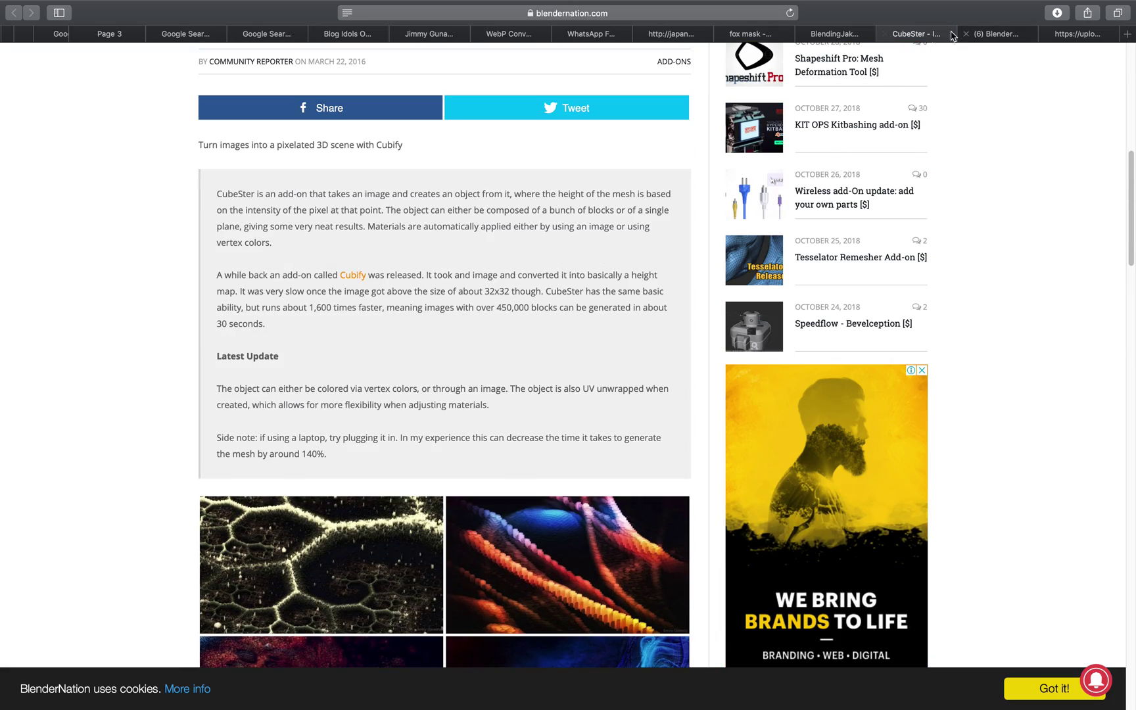
pyautogui.click(988, 36)
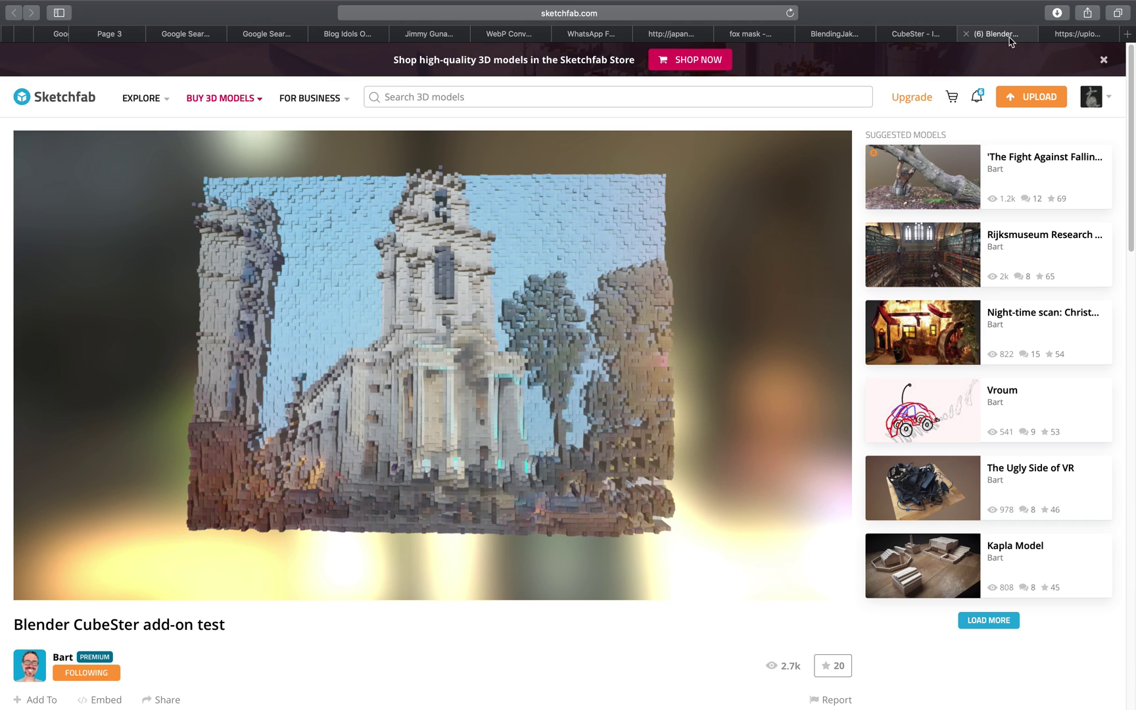
# Switch back to Blender and save over the current blend file.
pyautogui.press('super+w')
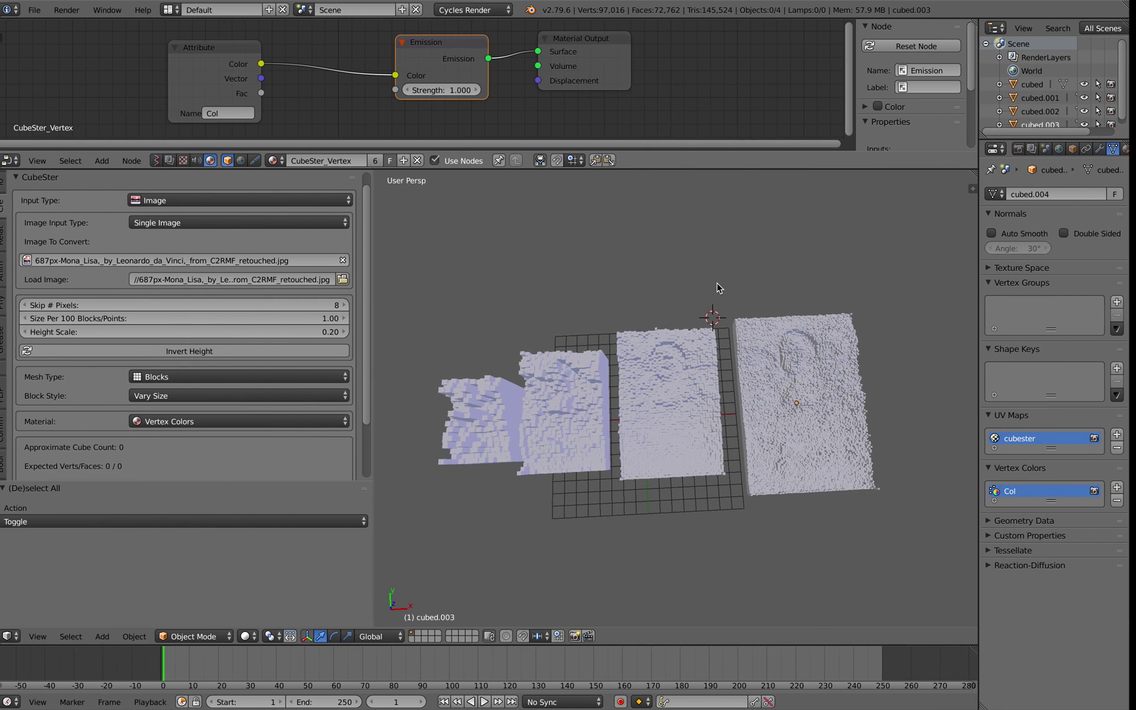
pyautogui.hotkey('ctrl', 's')
pyautogui.click(709, 278)
# Create a new Sverchok node tree and make the node editor area taller.
pyautogui.click(162, 160)
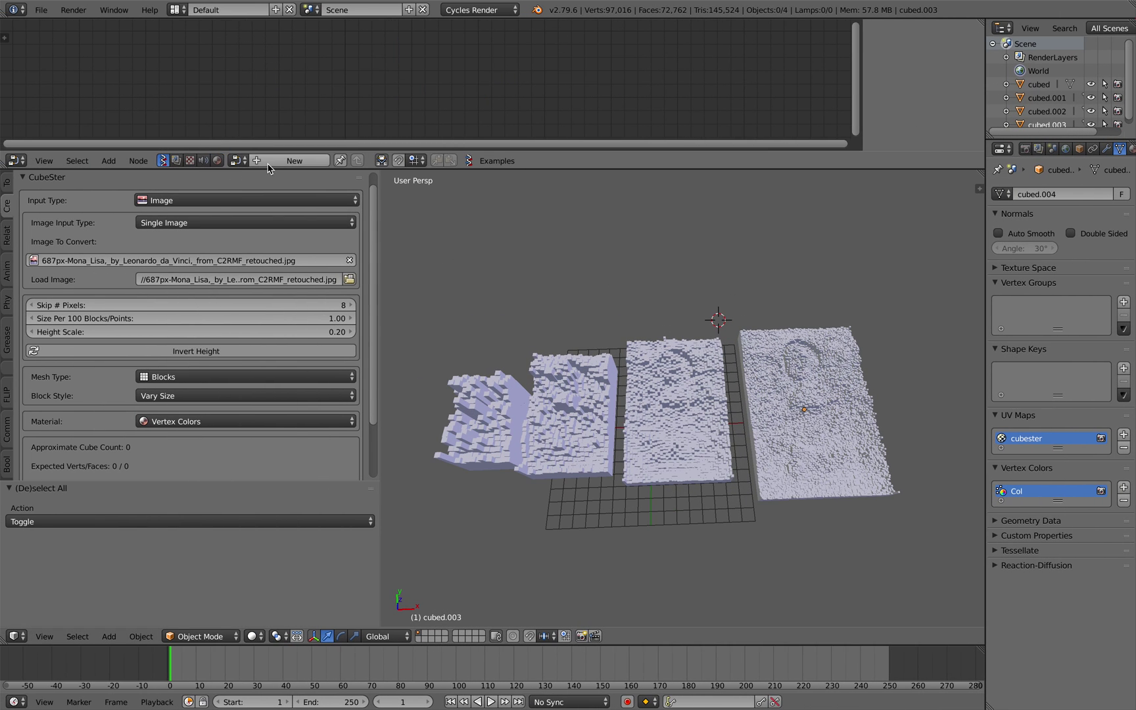
pyautogui.click(289, 161)
pyautogui.moveTo(289, 152); pyautogui.dragTo(290, 269)
# Add an Image Decompose node to the Sverchok node tree.
pyautogui.hotkey('shift', 'a')
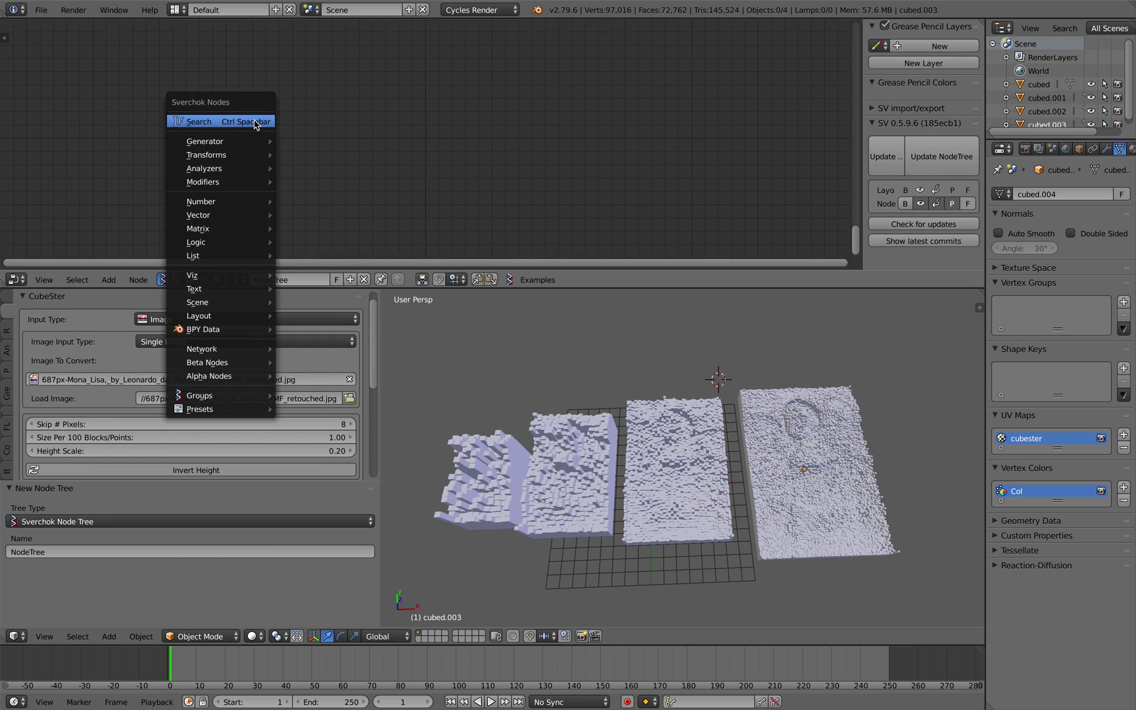
pyautogui.click(255, 122)
pyautogui.write('image')
pyautogui.press('Down')
pyautogui.press('Return')
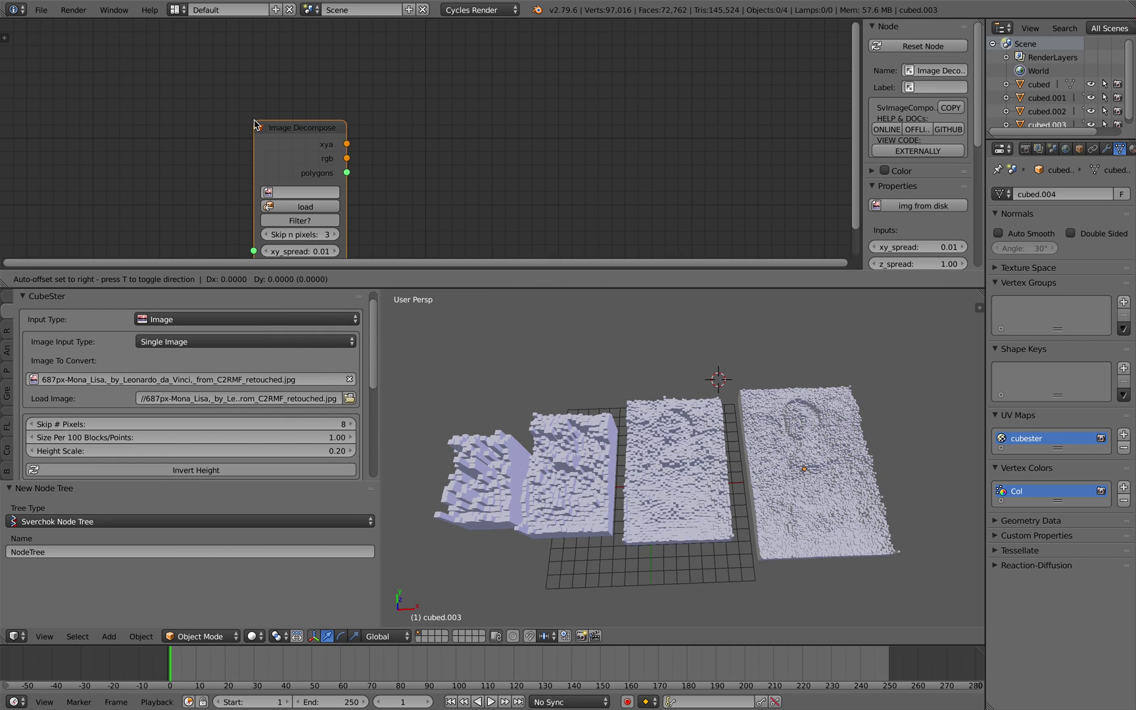
pyautogui.click(272, 77)
# Assign the 687px Mona Lisa picture to the Image Decompose node and widen the node.
pyautogui.click(316, 149)
pyautogui.click(361, 154)
pyautogui.moveTo(366, 148); pyautogui.dragTo(410, 147)
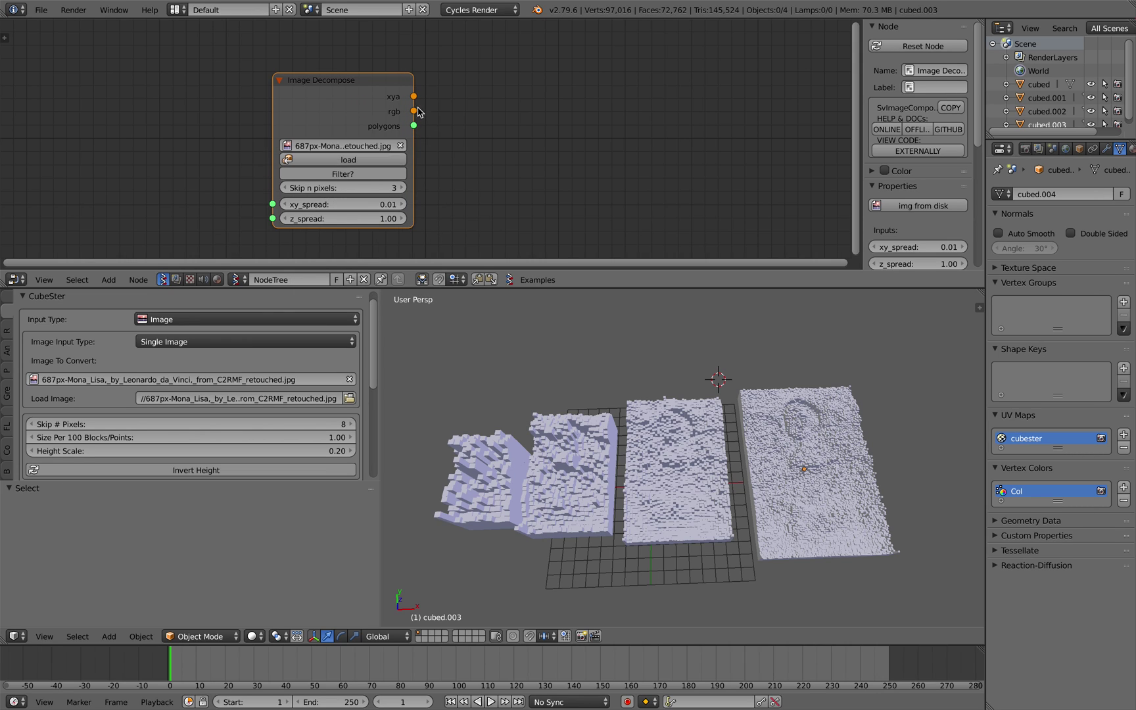
pyautogui.scroll(1, 418, 120)
pyautogui.moveTo(396, 83); pyautogui.dragTo(431, 74)
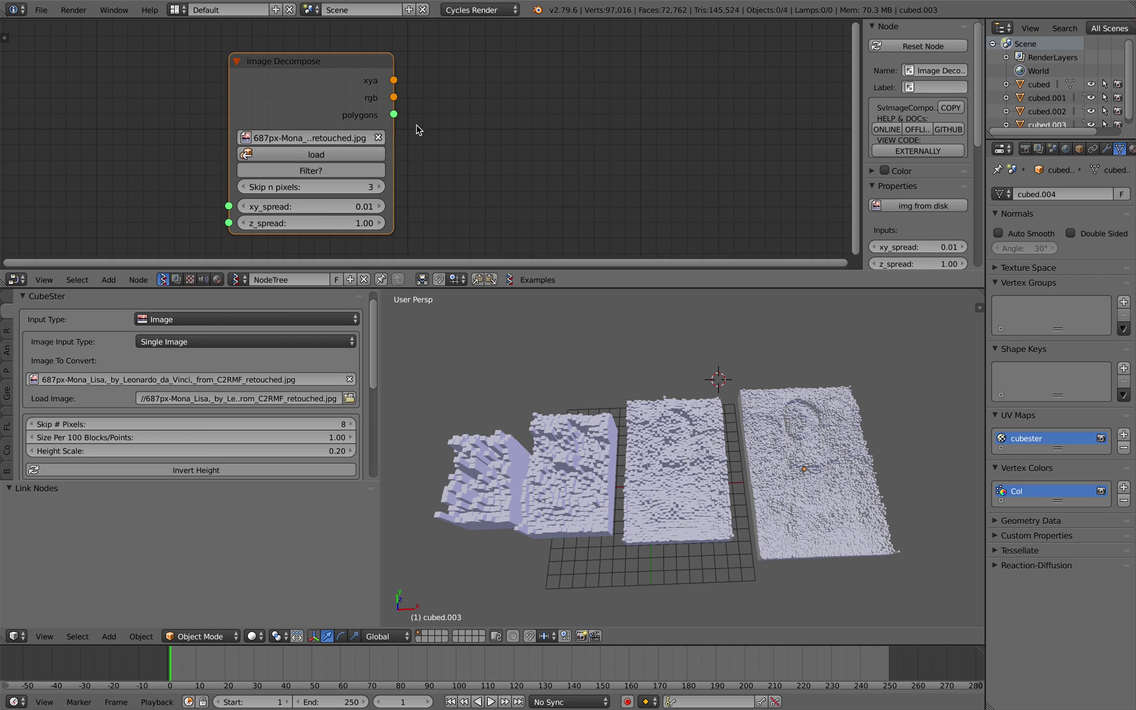
# Set Skip n pixels to 8 on the Image Decompose node and load its picture.
pyautogui.scroll(-1, 416, 127)
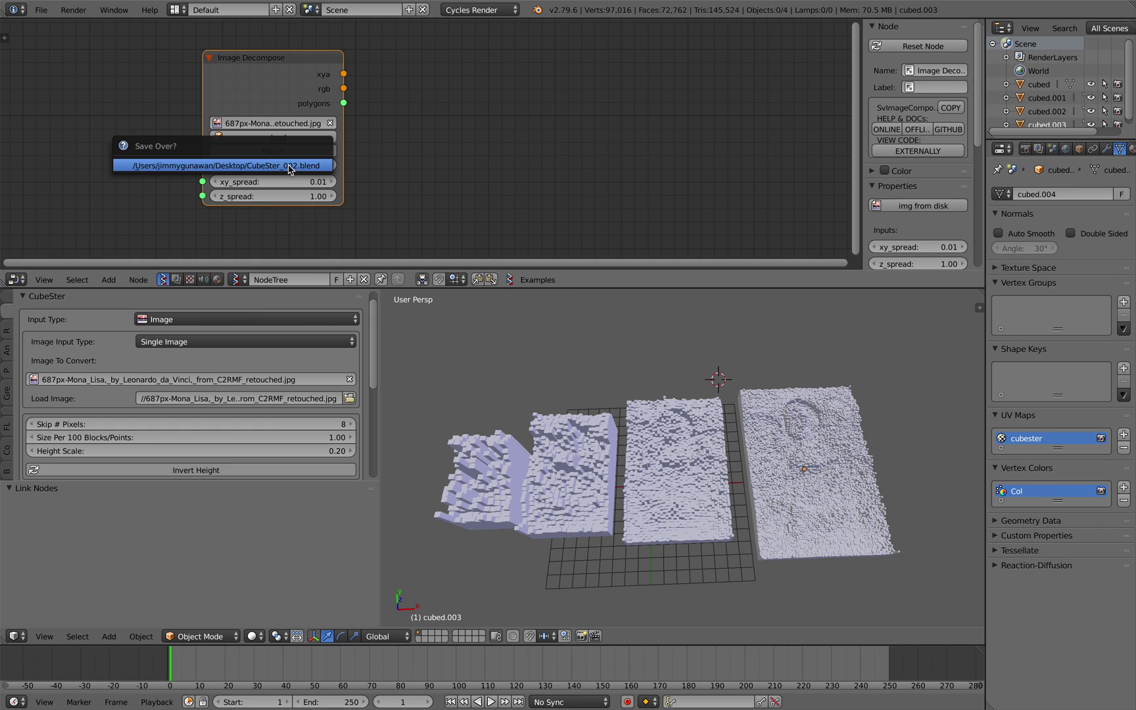
pyautogui.scroll(1, 288, 164)
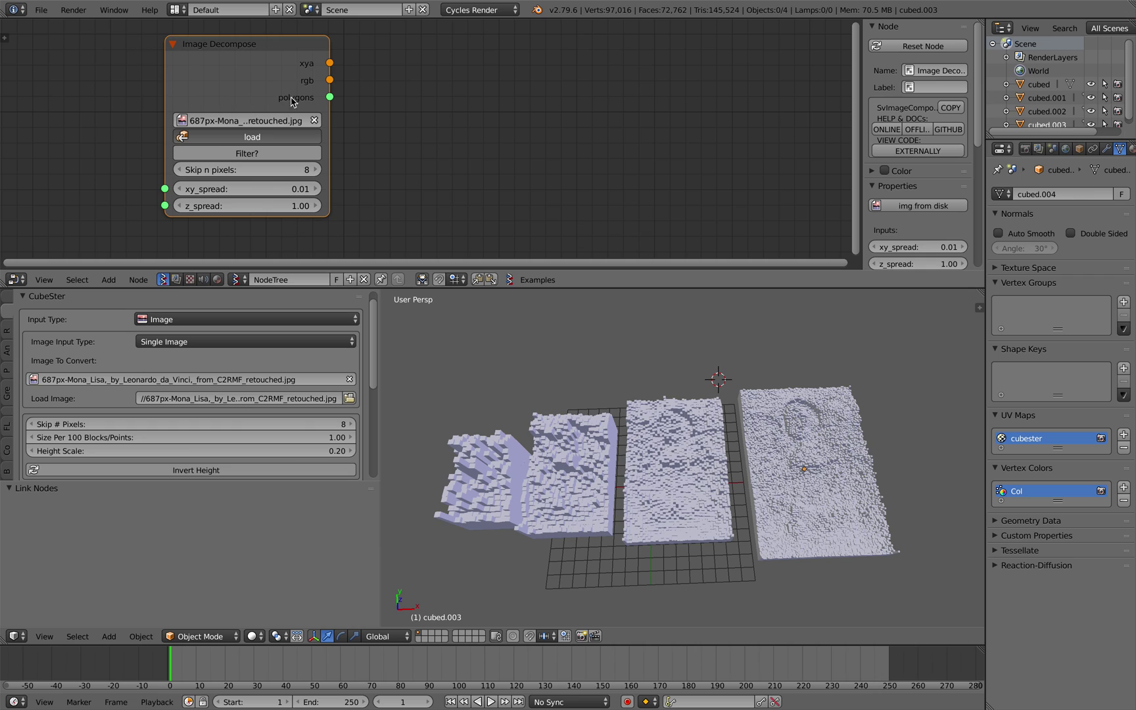
pyautogui.moveTo(328, 109); pyautogui.dragTo(348, 110)
pyautogui.moveTo(436, 107); pyautogui.dragTo(404, 97, button='middle')
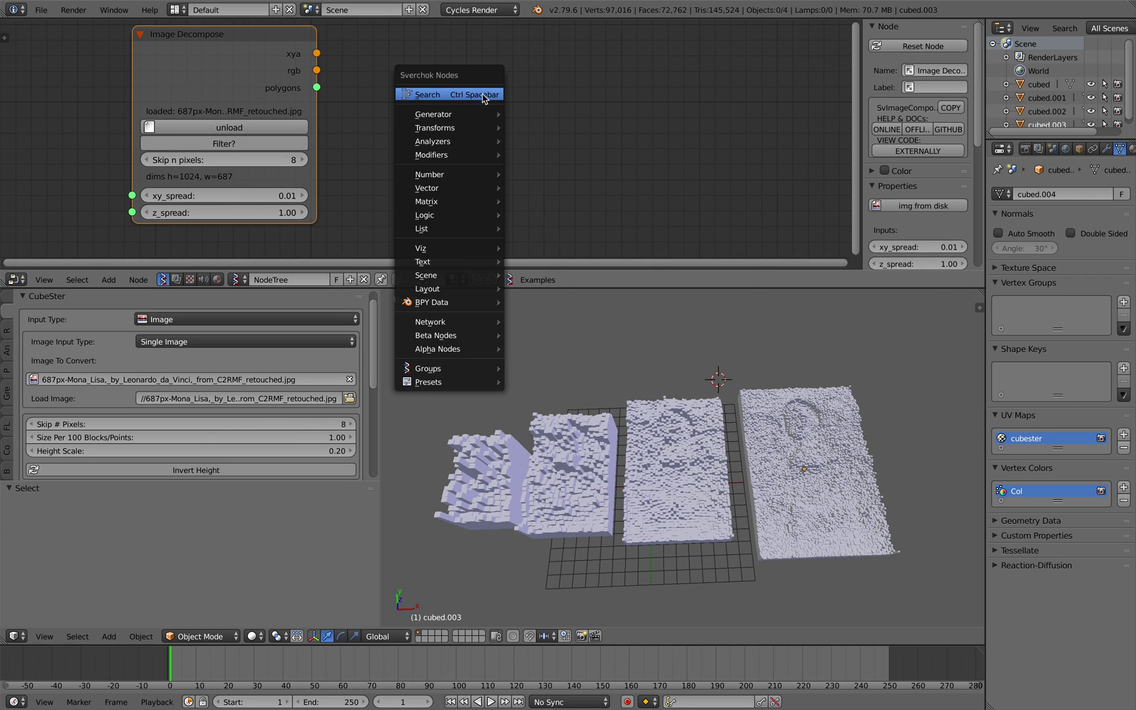
pyautogui.hotkey('alt', 'space')
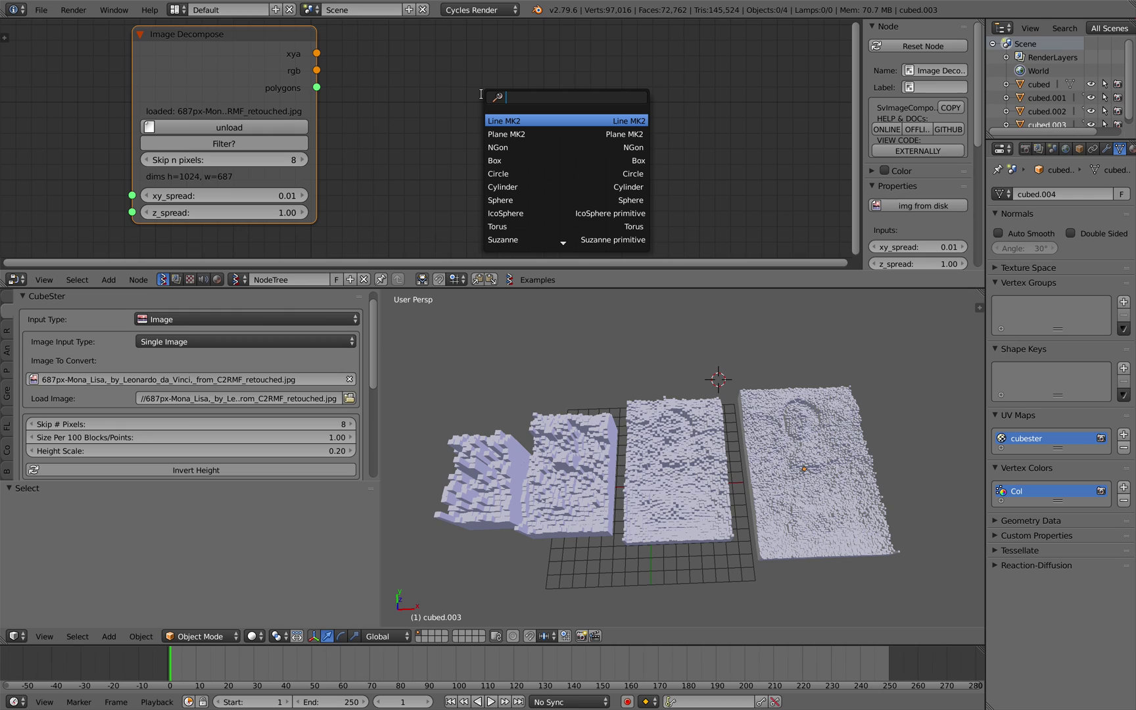
pyautogui.write('viewe')
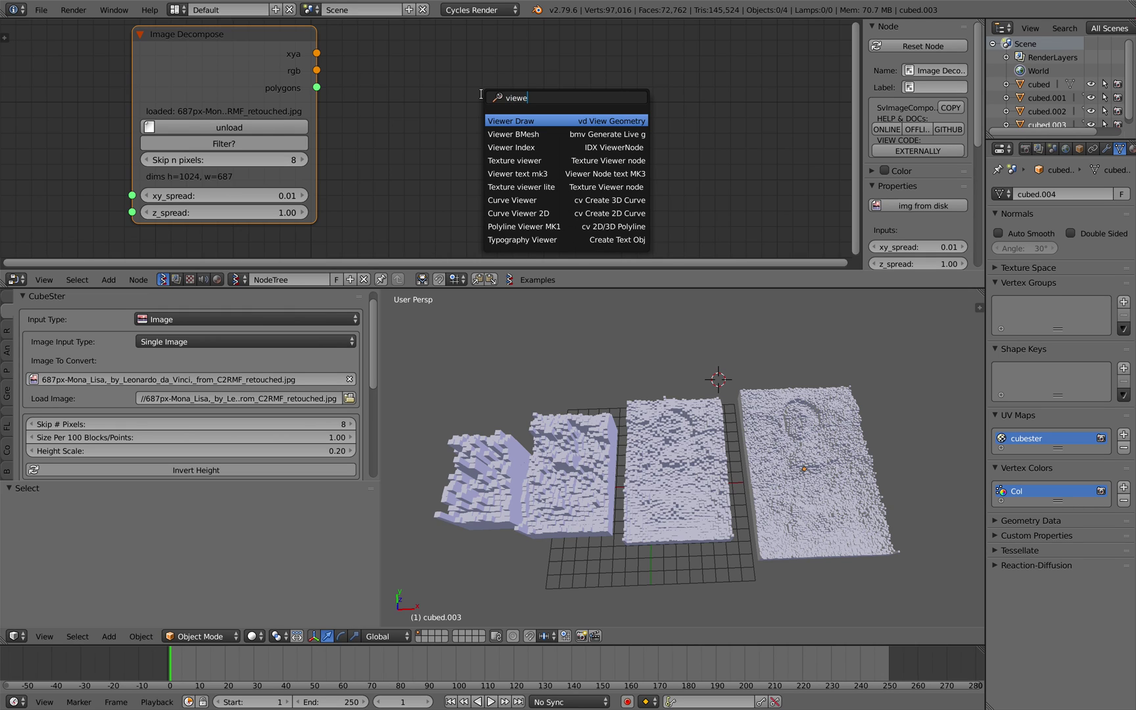
pyautogui.press('Return')
pyautogui.click(464, 71)
pyautogui.press('x')
# Add a Viewer BMesh node beside Image Decompose and save over the blend file.
pyautogui.hotkey('shift', 'a')
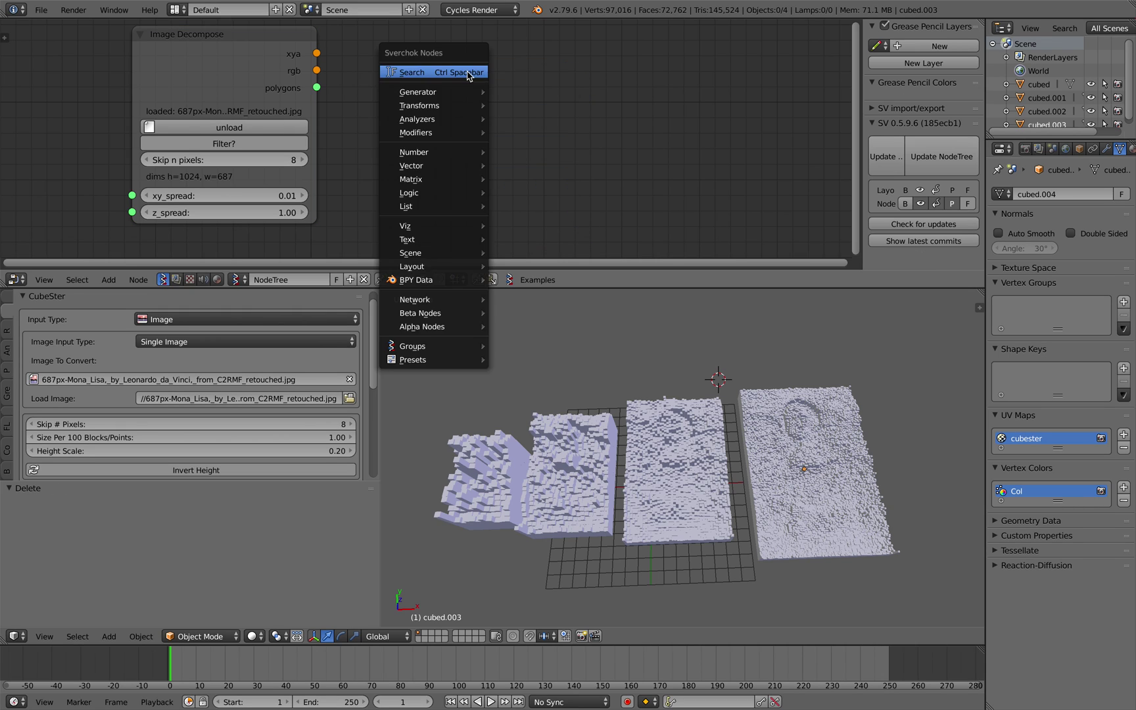
pyautogui.click(468, 75)
pyautogui.write('bmes')
pyautogui.press('Return')
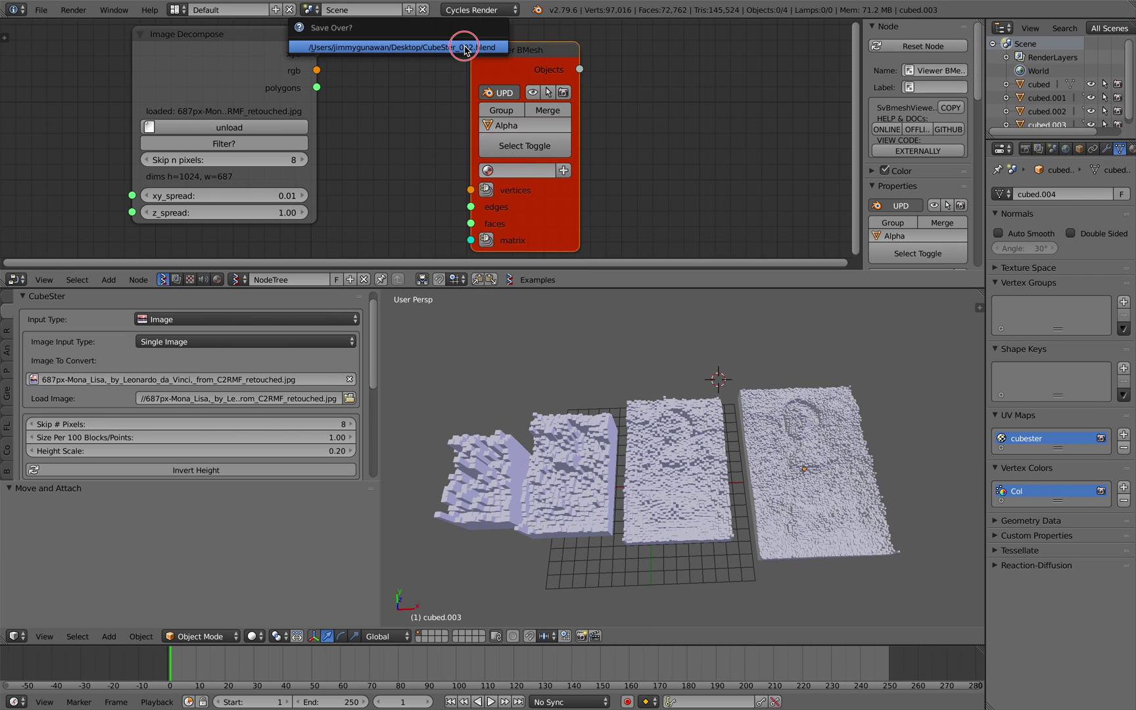
pyautogui.click(465, 50)
# Link the Image Decompose xya output to the Viewer BMesh vertices input and polygons to faces.
pyautogui.moveTo(325, 60); pyautogui.dragTo(370, 100)
pyautogui.moveTo(482, 190); pyautogui.dragTo(416, 174)
pyautogui.moveTo(327, 98); pyautogui.dragTo(325, 91)
pyautogui.moveTo(530, 213); pyautogui.dragTo(482, 165)
# Select the mesh generated by Viewer BMesh and move it clear of the block meshes by X -8.742, Y 7.759, Z 0.824.
pyautogui.rightClick(697, 393)
pyautogui.scroll(4, 696, 393)
pyautogui.scroll(5, 697, 393)
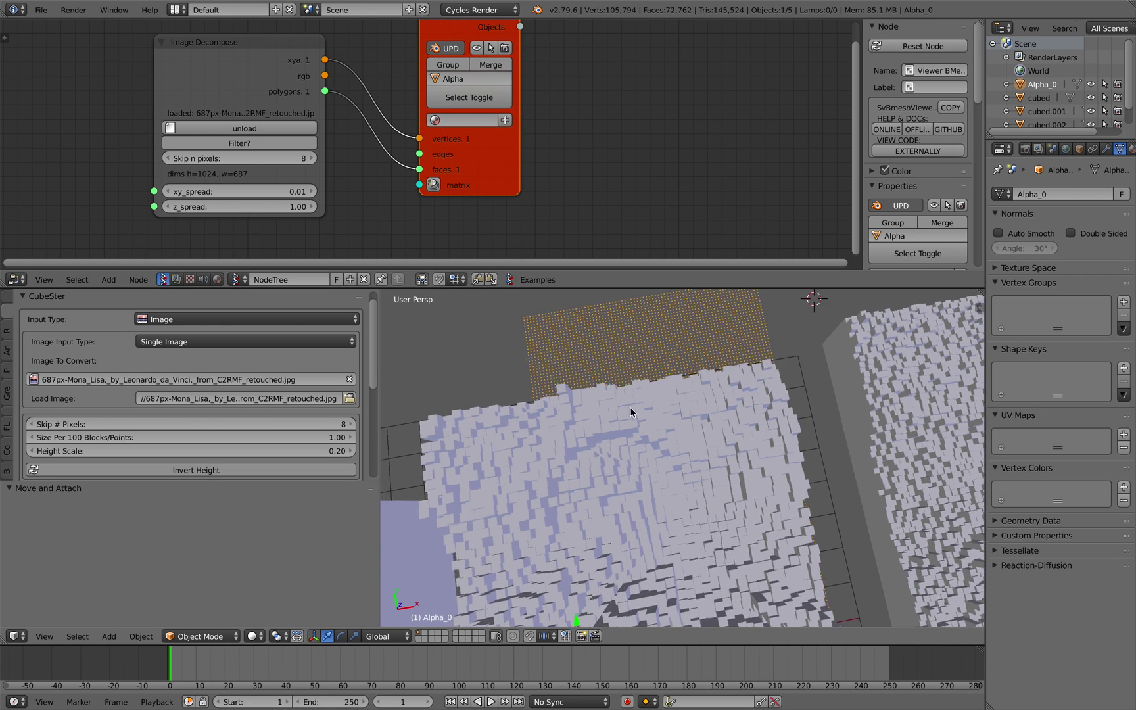
pyautogui.moveTo(475, 165); pyautogui.dragTo(506, 155)
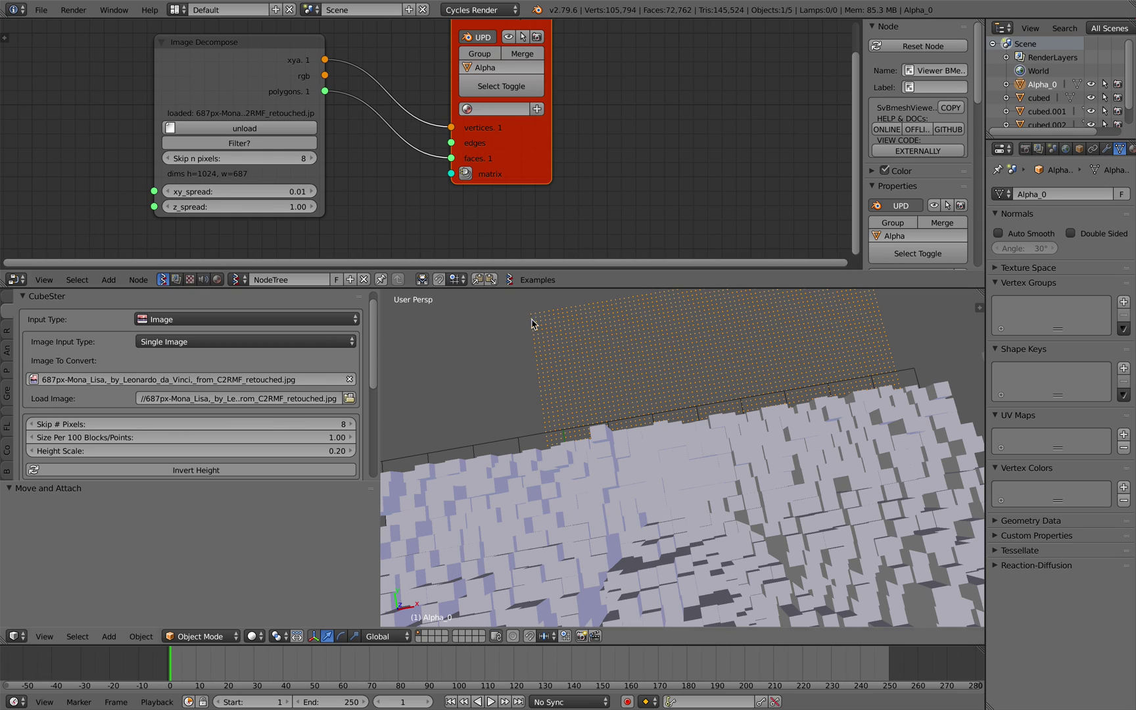
pyautogui.scroll(-6, 762, 478)
pyautogui.press('g')
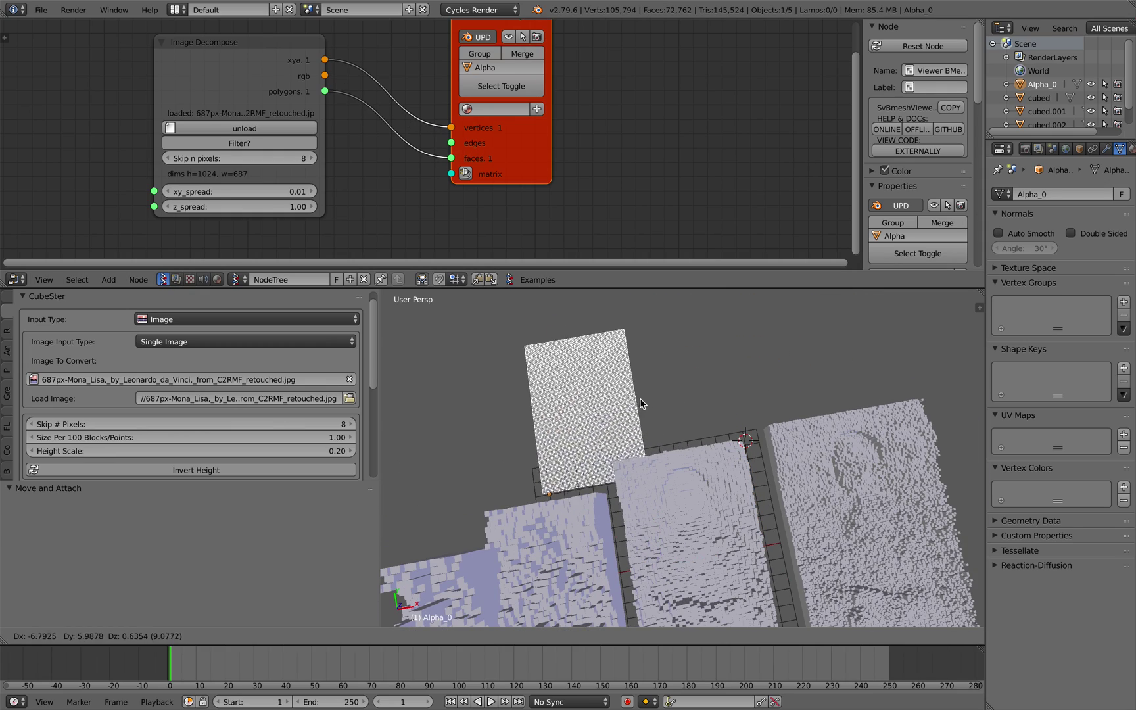
pyautogui.click(639, 421)
pyautogui.scroll(4, 715, 460)
pyautogui.moveTo(666, 470); pyautogui.dragTo(665, 456, button='middle')
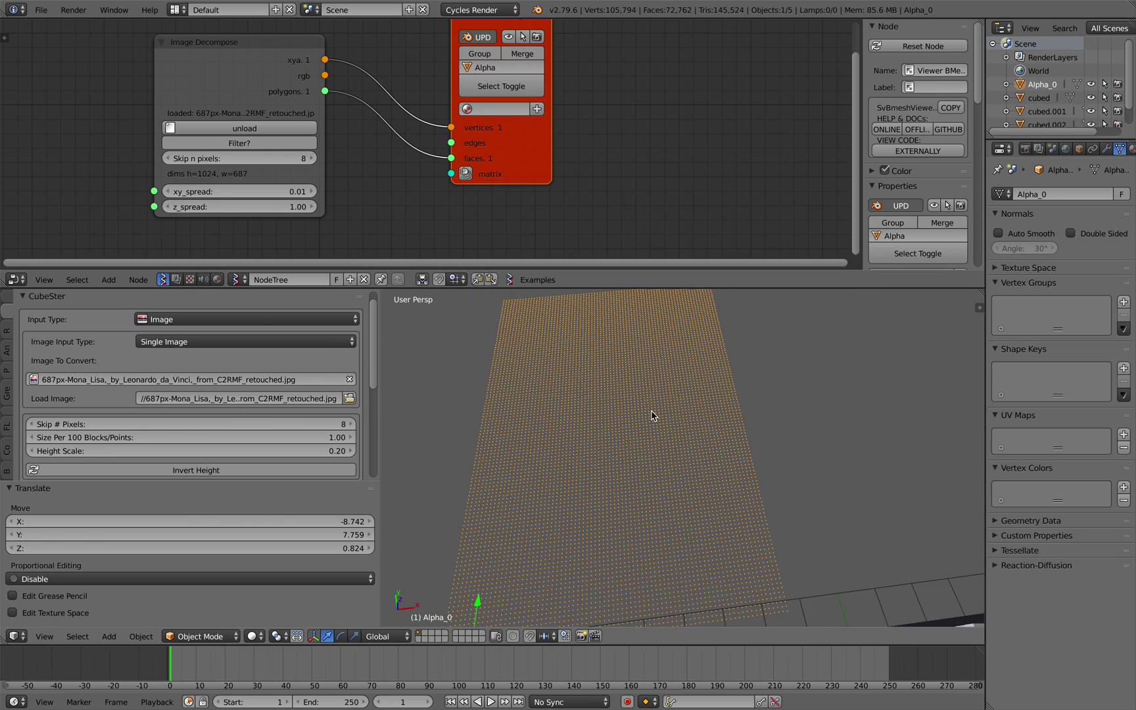
pyautogui.moveTo(654, 414); pyautogui.dragTo(674, 405, button='middle')
# Add a Vertex color mk3 node beside the Viewer BMesh node.
pyautogui.moveTo(620, 121); pyautogui.dragTo(595, 134, button='middle')
pyautogui.scroll(-2, 595, 134)
pyautogui.hotkey('alt', 'space')
pyautogui.write('colo')
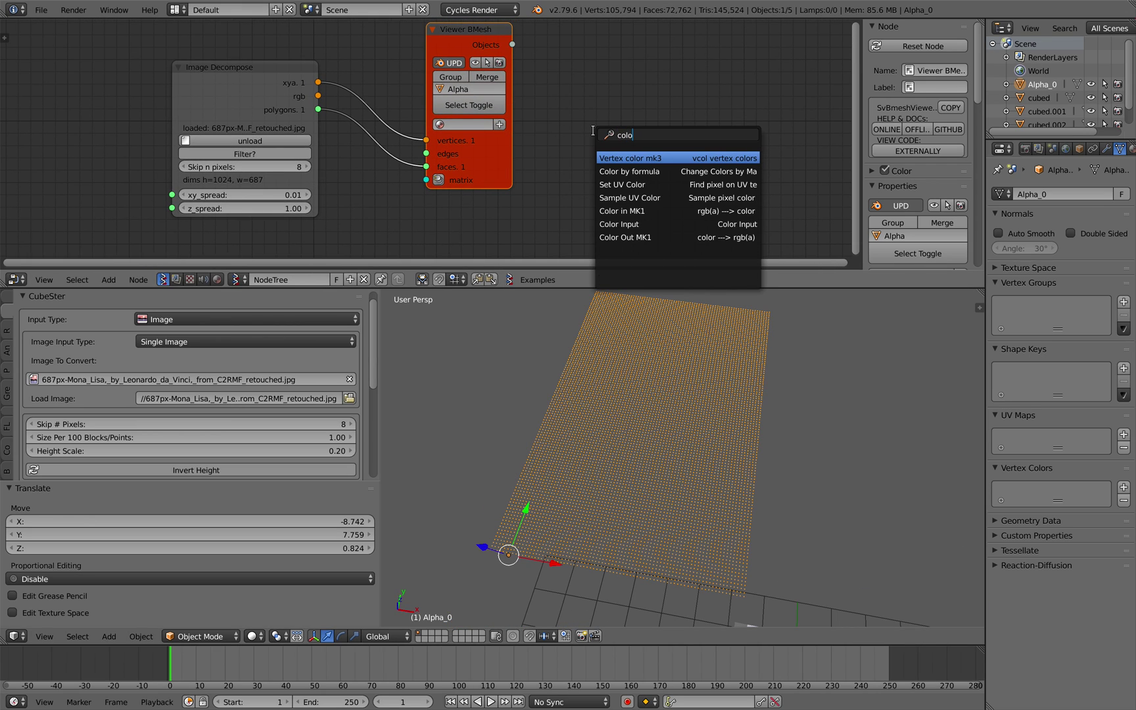
pyautogui.press('Return')
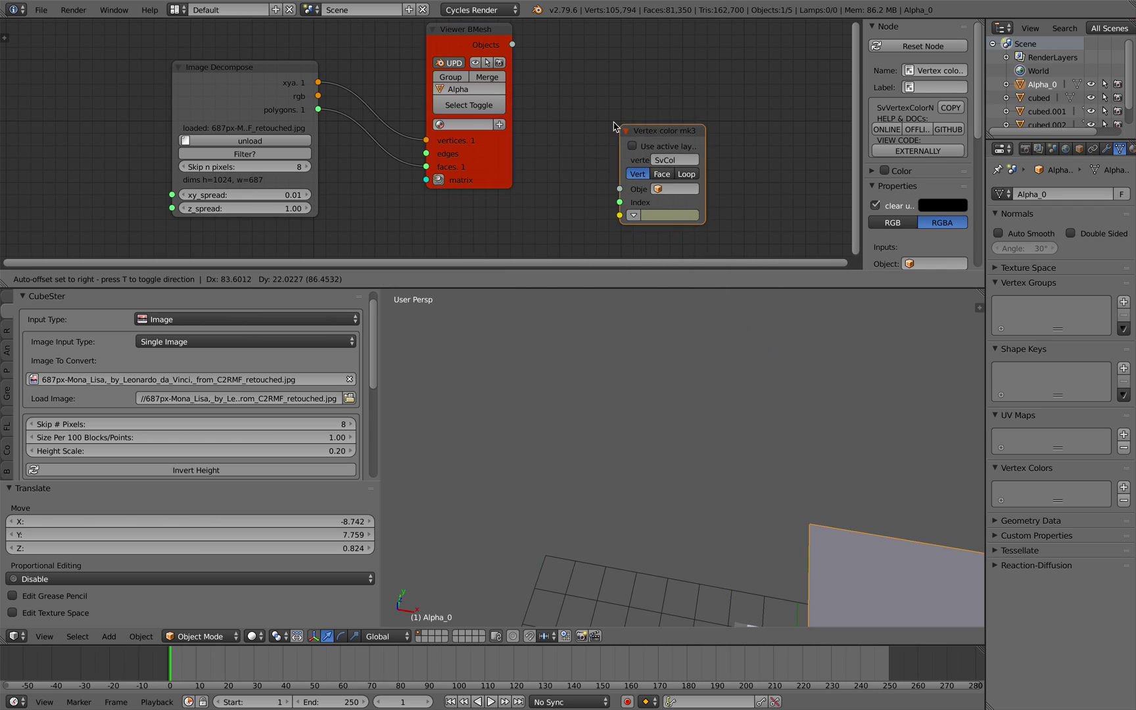
pyautogui.click(593, 118)
# Inspect the generated flat mesh, toggling Edit Mode on and off, and save the blend file.
pyautogui.scroll(-4, 741, 455)
pyautogui.keyDown('shift'); pyautogui.moveTo(737, 451); pyautogui.dragTo(677, 383, button='middle'); pyautogui.keyUp('shift')
pyautogui.moveTo(692, 401); pyautogui.dragTo(589, 411, button='middle')
pyautogui.scroll(4, 658, 419)
pyautogui.press('Tab')
pyautogui.press('Tab')
pyautogui.scroll(3, 589, 436)
pyautogui.hotkey('ctrl', 's')
pyautogui.click(589, 411)
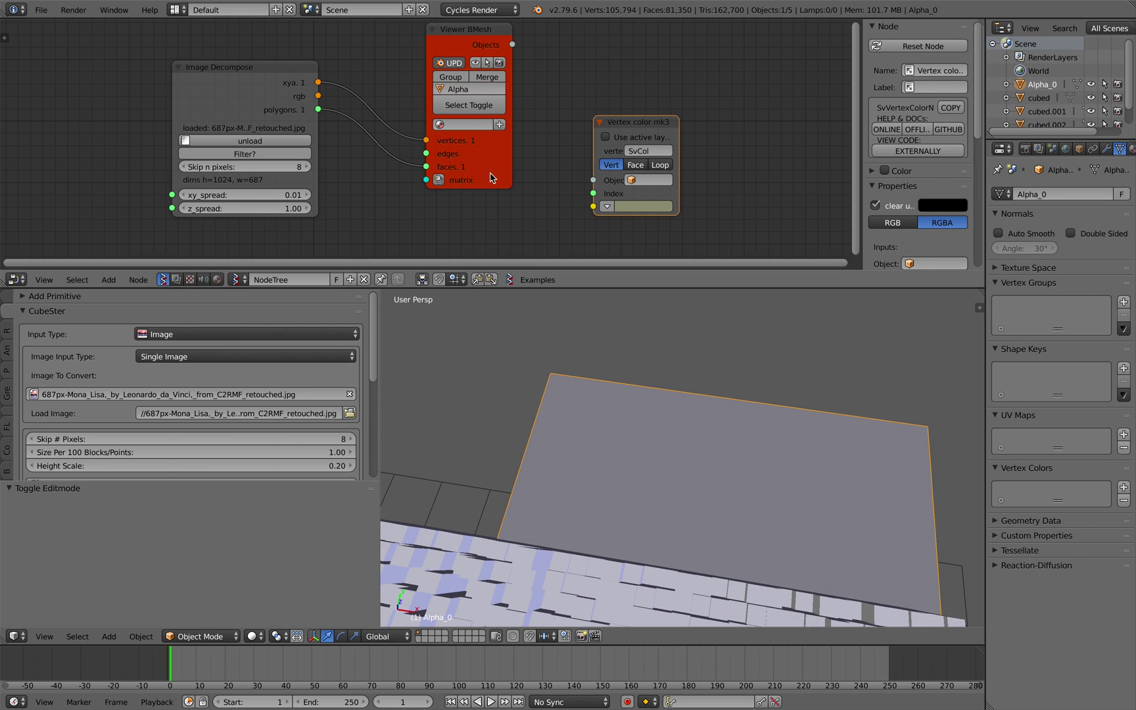
# Link the Viewer BMesh Objects and Image Decompose rgb outputs to the Vertex color mk3 object and color inputs, and set its mode to RGB.
pyautogui.moveTo(512, 45); pyautogui.dragTo(592, 179)
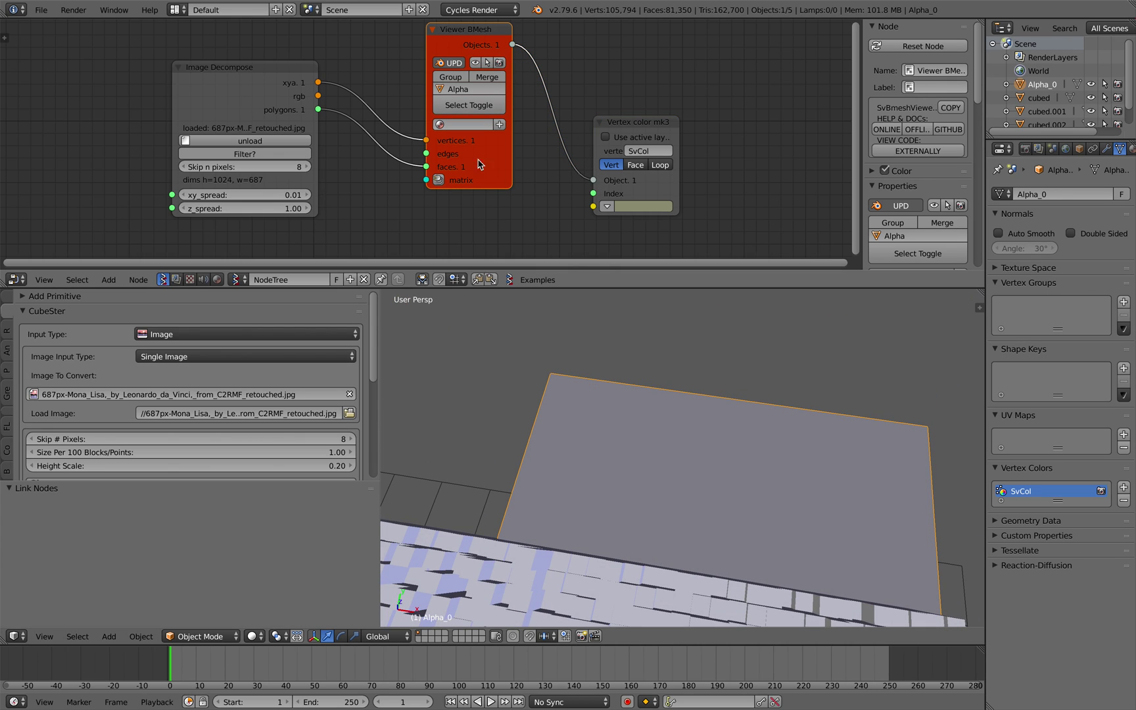
pyautogui.moveTo(321, 98); pyautogui.dragTo(353, 110)
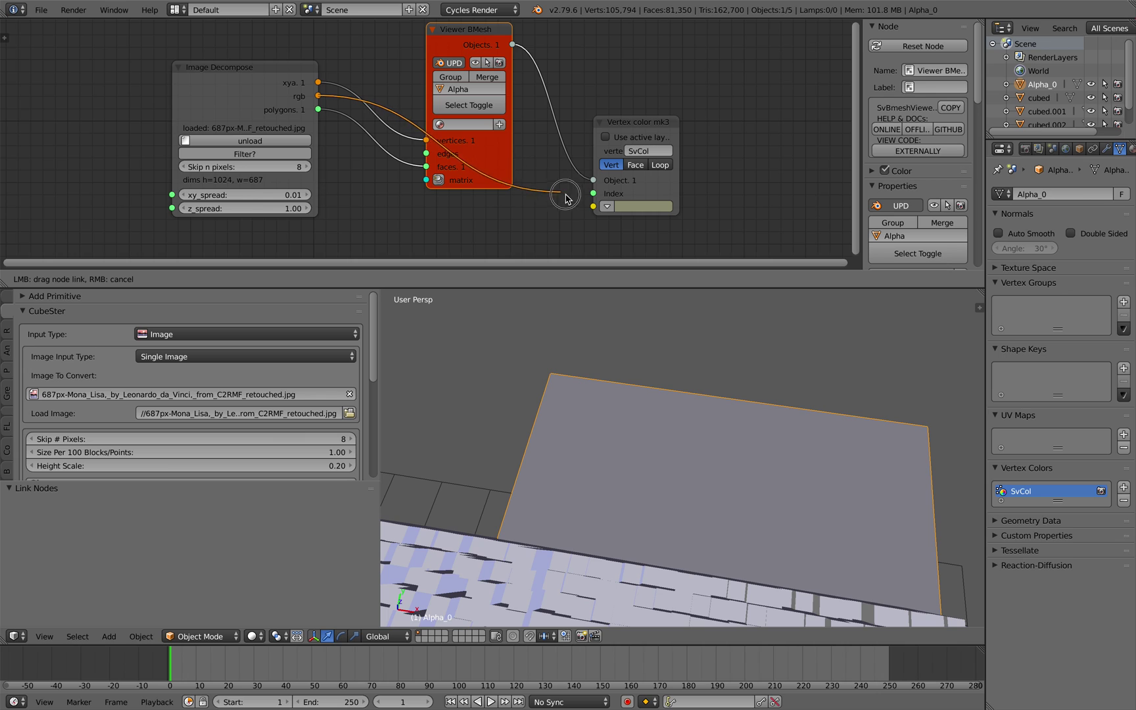
pyautogui.moveTo(591, 207); pyautogui.dragTo(592, 206)
pyautogui.moveTo(633, 131); pyautogui.dragTo(634, 119)
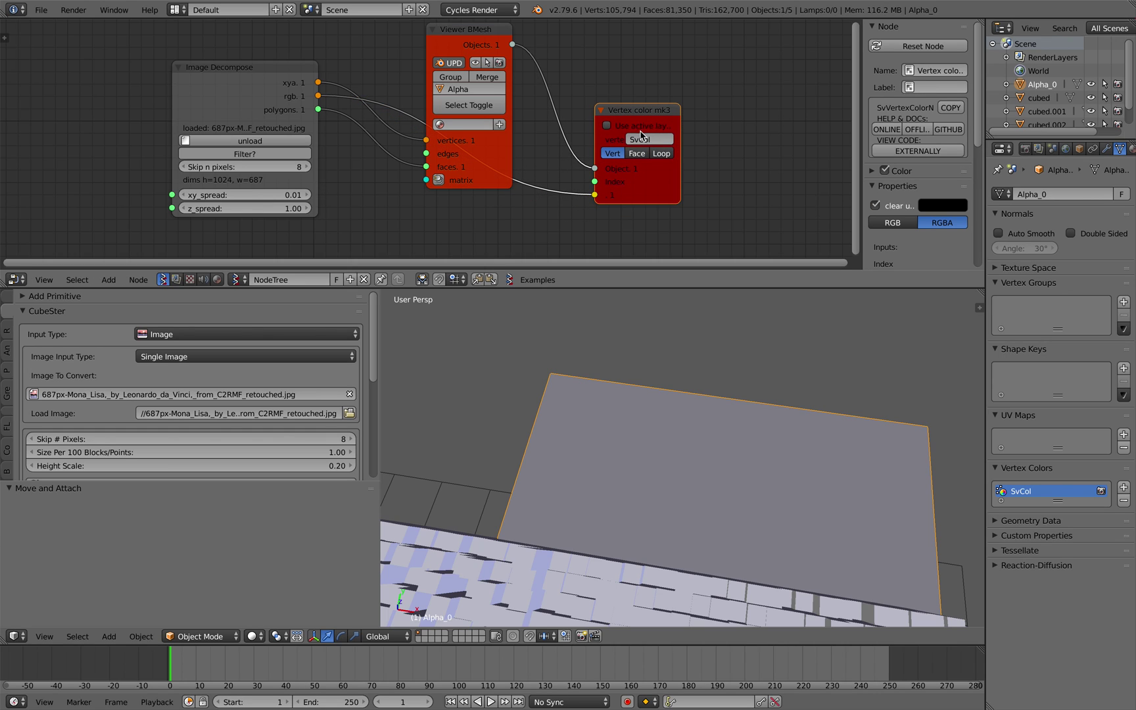
pyautogui.scroll(-2, 937, 209)
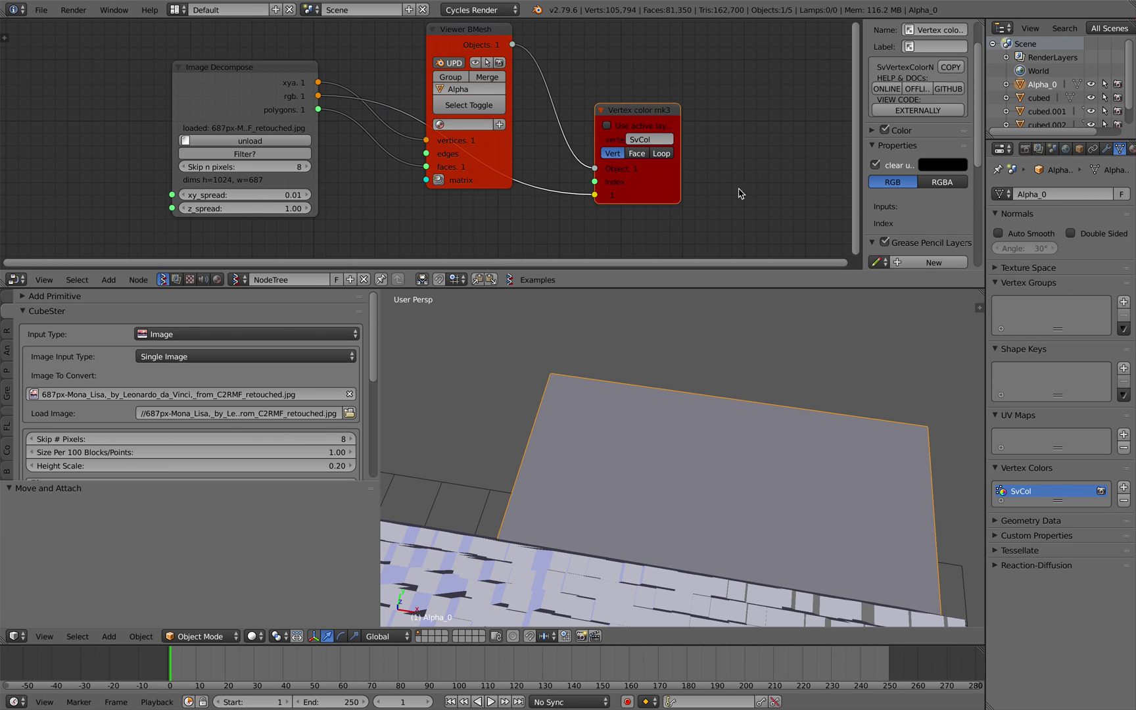
# Spread out the Image Decompose and Viewer BMesh nodes and enlarge the node editor area.
pyautogui.moveTo(589, 196)
pyautogui.mouseDown()
pyautogui.moveTo(580, 201)
pyautogui.moveTo(594, 195)
pyautogui.mouseUp()
pyautogui.moveTo(277, 84); pyautogui.dragTo(301, 106)
pyautogui.moveTo(486, 164); pyautogui.dragTo(483, 64)
pyautogui.scroll(3, 387, 113)
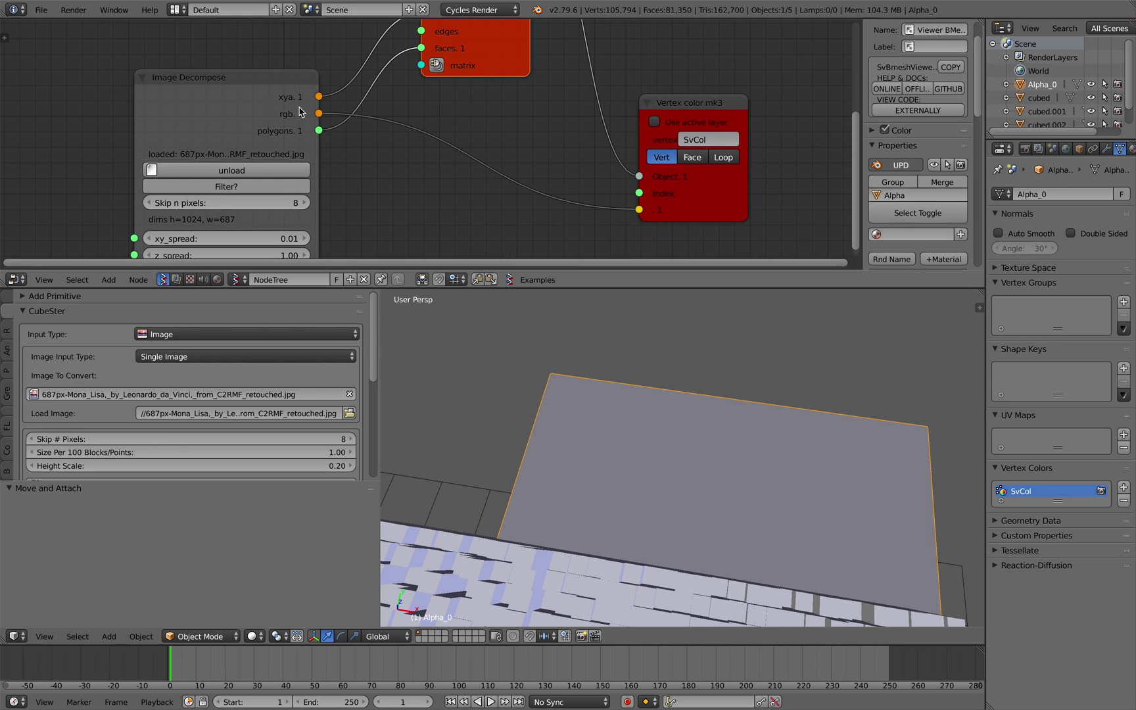
pyautogui.moveTo(293, 109); pyautogui.dragTo(293, 169, button='middle')
pyautogui.moveTo(405, 288); pyautogui.dragTo(396, 423)
pyautogui.scroll(1, 355, 177)
pyautogui.scroll(-2, 329, 176)
pyautogui.scroll(3, 287, 158)
pyautogui.scroll(-3, 253, 152)
pyautogui.moveTo(440, 217); pyautogui.dragTo(417, 211, button='middle')
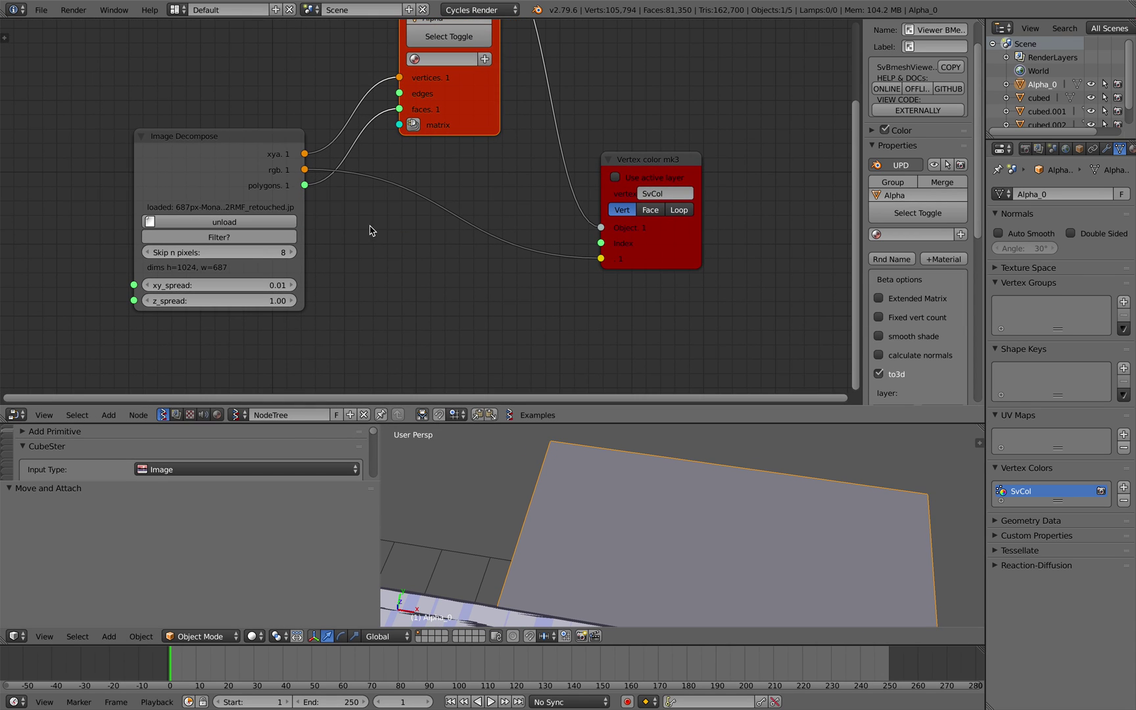
# Add a Vector out node below the links and feed it from the Image Decompose xya output.
pyautogui.hotkey('alt', 'space')
pyautogui.write('vector o')
pyautogui.press('Return')
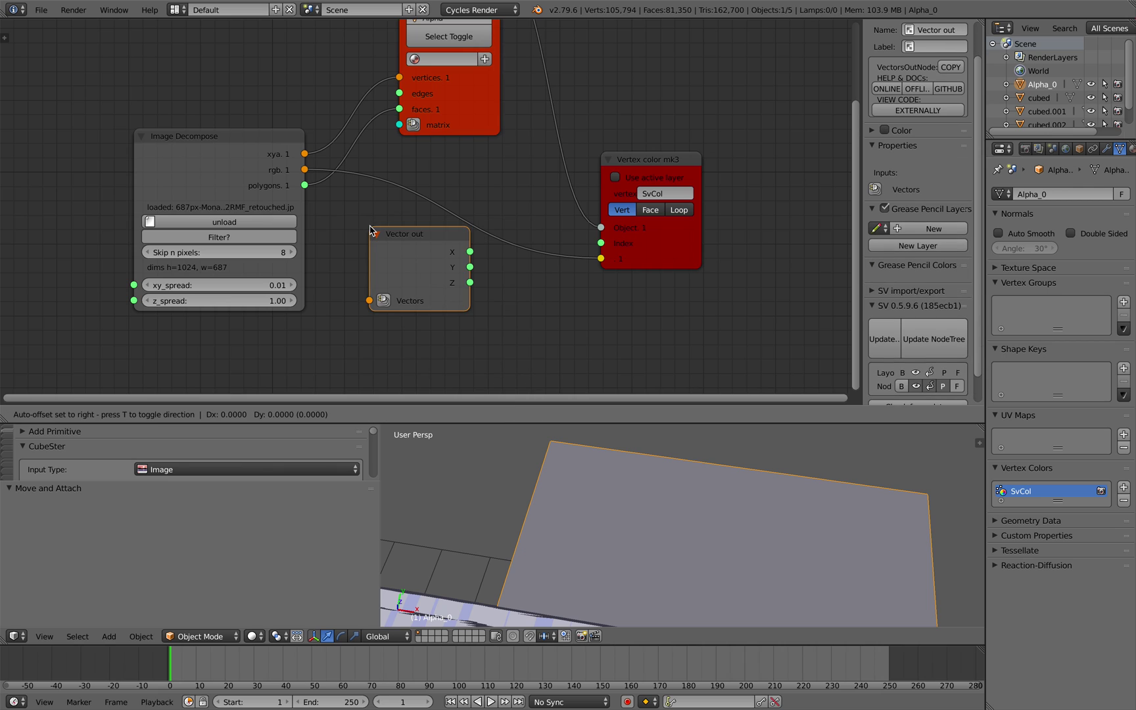
pyautogui.click(342, 235)
pyautogui.moveTo(304, 153); pyautogui.dragTo(341, 305)
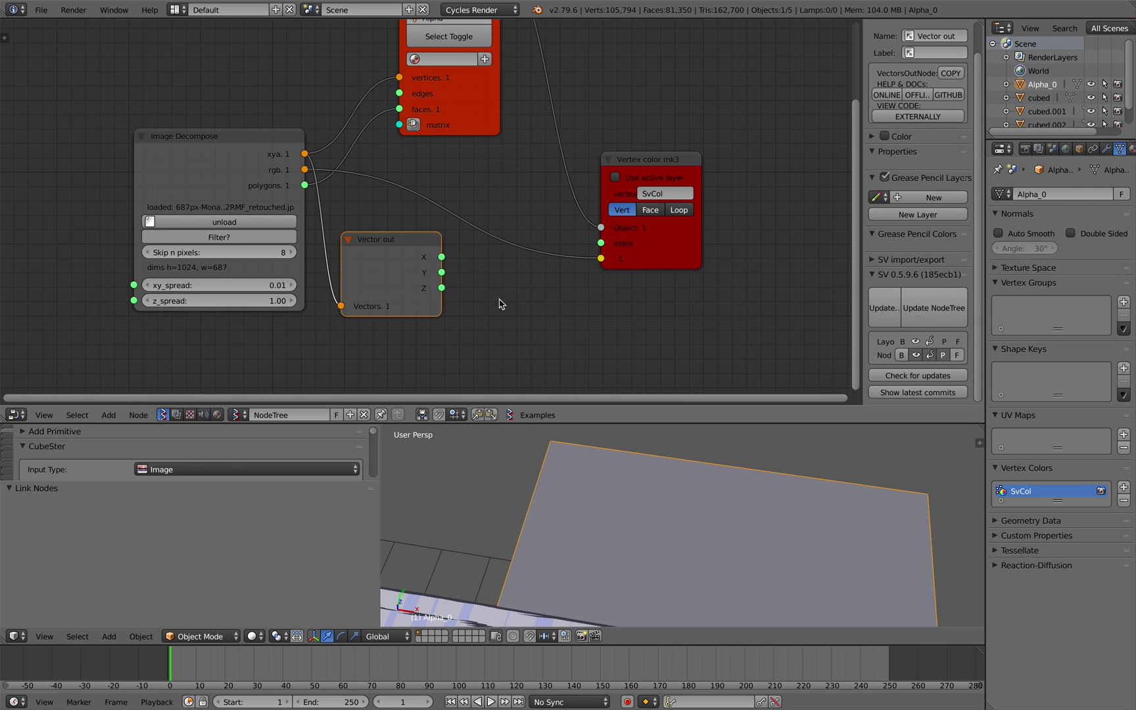
# Search the nodes for rgb and place a Color Out MK1 node beside the Vector out node.
pyautogui.scroll(-1, 499, 304)
pyautogui.hotkey('alt', 'space')
pyautogui.write('combin')
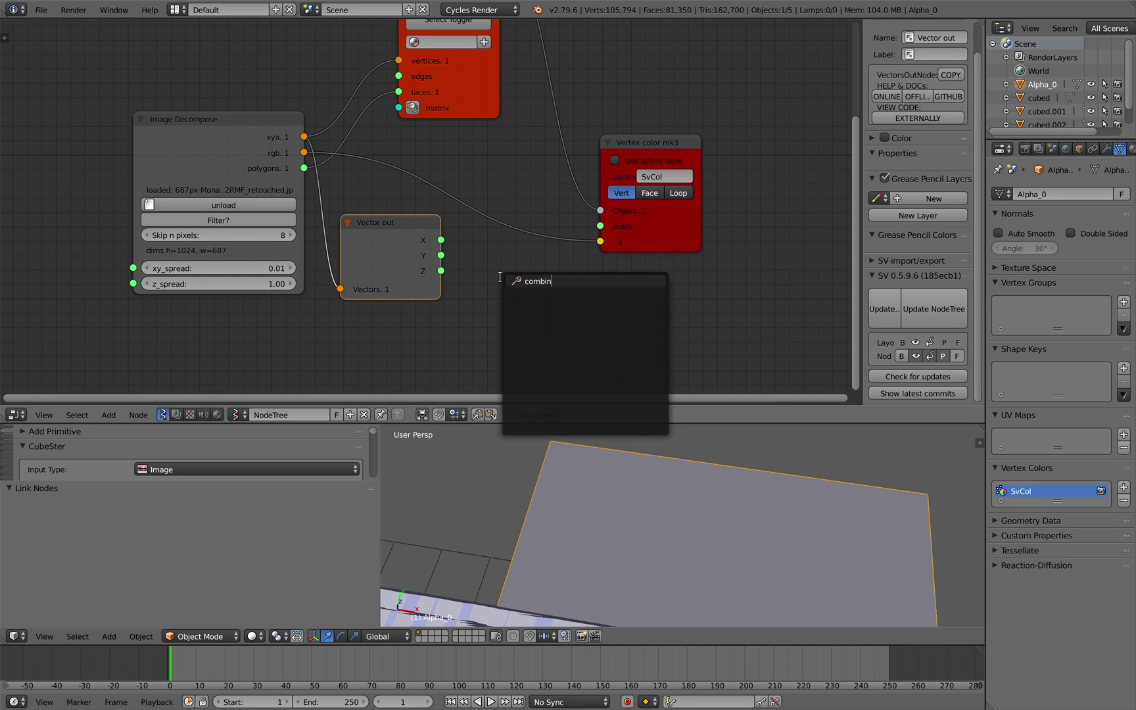
pyautogui.press('BackSpace')
pyautogui.press('BackSpace')
pyautogui.press('BackSpace')
pyautogui.press('BackSpace')
pyautogui.write('rgb')
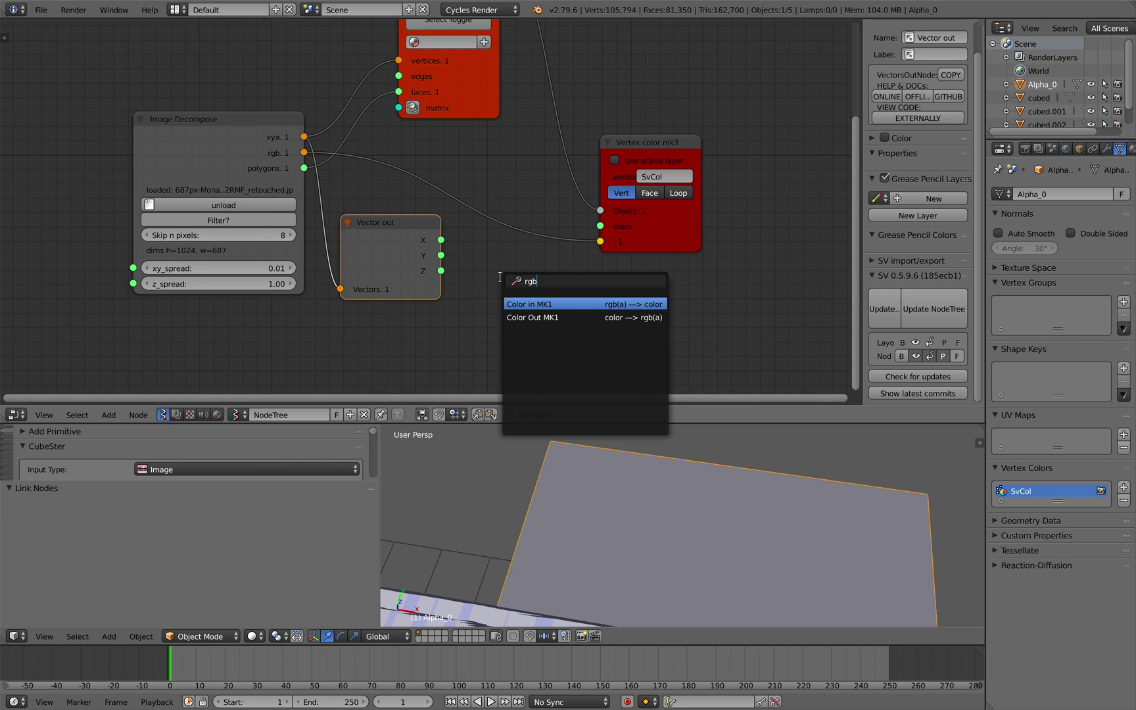
pyautogui.press('Down')
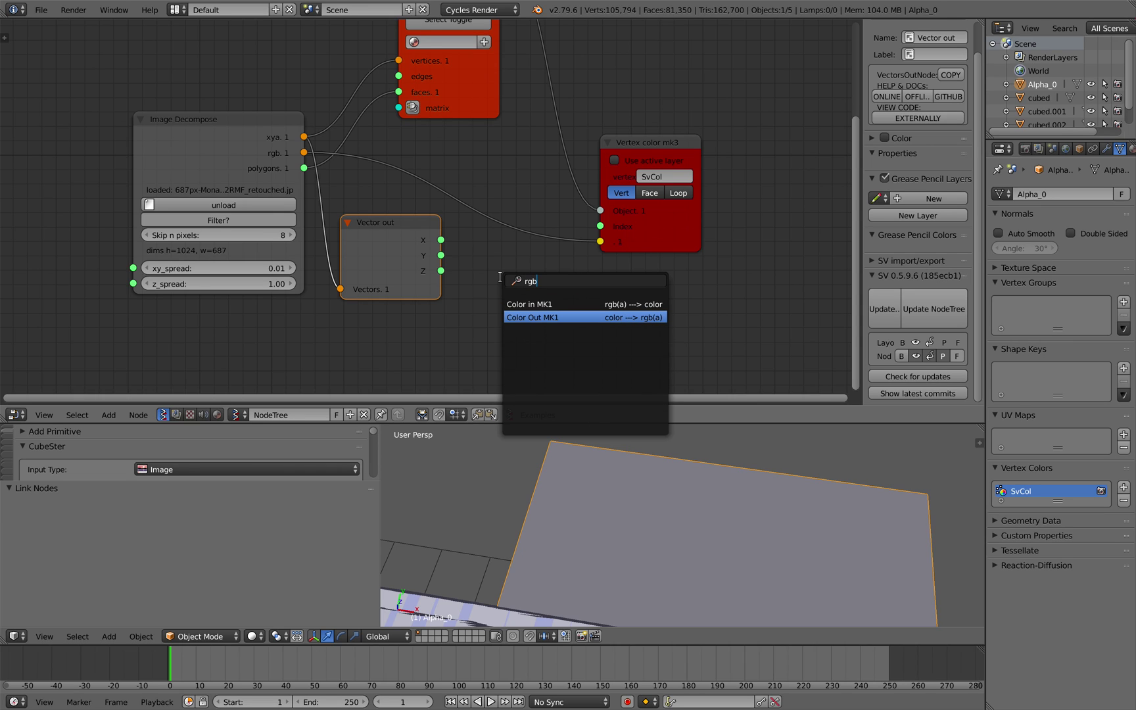
pyautogui.press('Return')
pyautogui.click(519, 264)
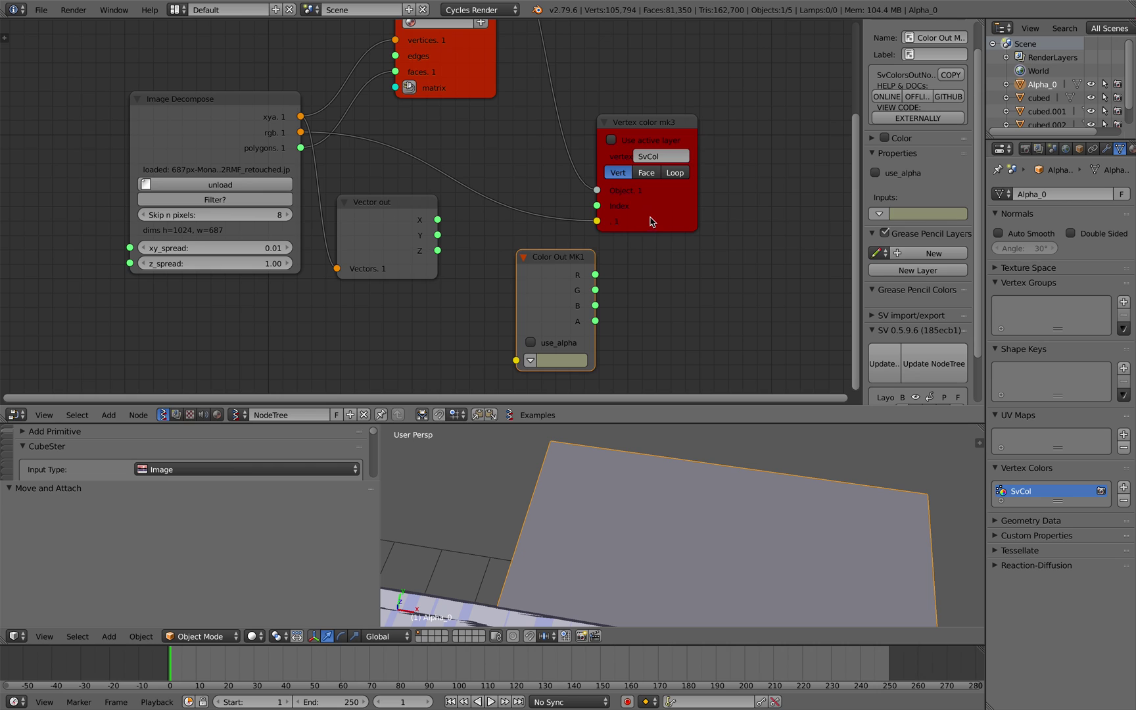
# Move the Vertex color mk3 node aside, delete the Color Out MK1 node and place a Color in MK1 node instead.
pyautogui.moveTo(651, 221); pyautogui.dragTo(733, 209)
pyautogui.hotkey('shift', 'a')
pyautogui.click(633, 261)
pyautogui.write('color in')
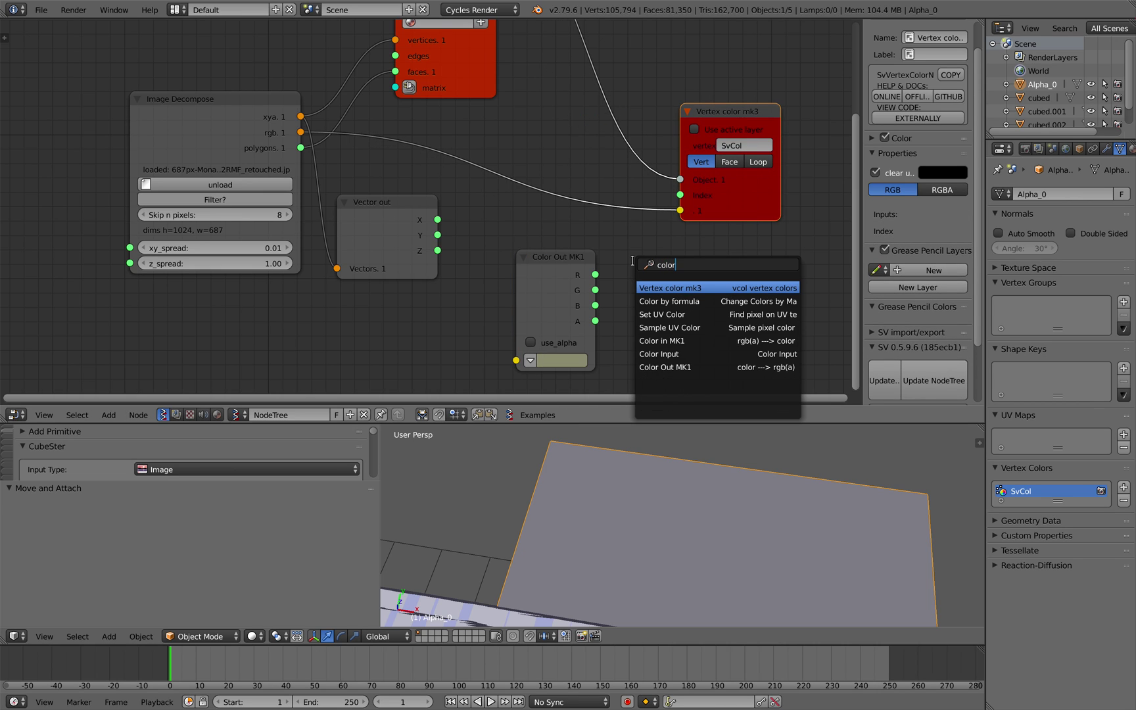
pyautogui.press('Return')
pyautogui.click(624, 263)
pyautogui.press('x')
pyautogui.moveTo(661, 268); pyautogui.dragTo(569, 216)
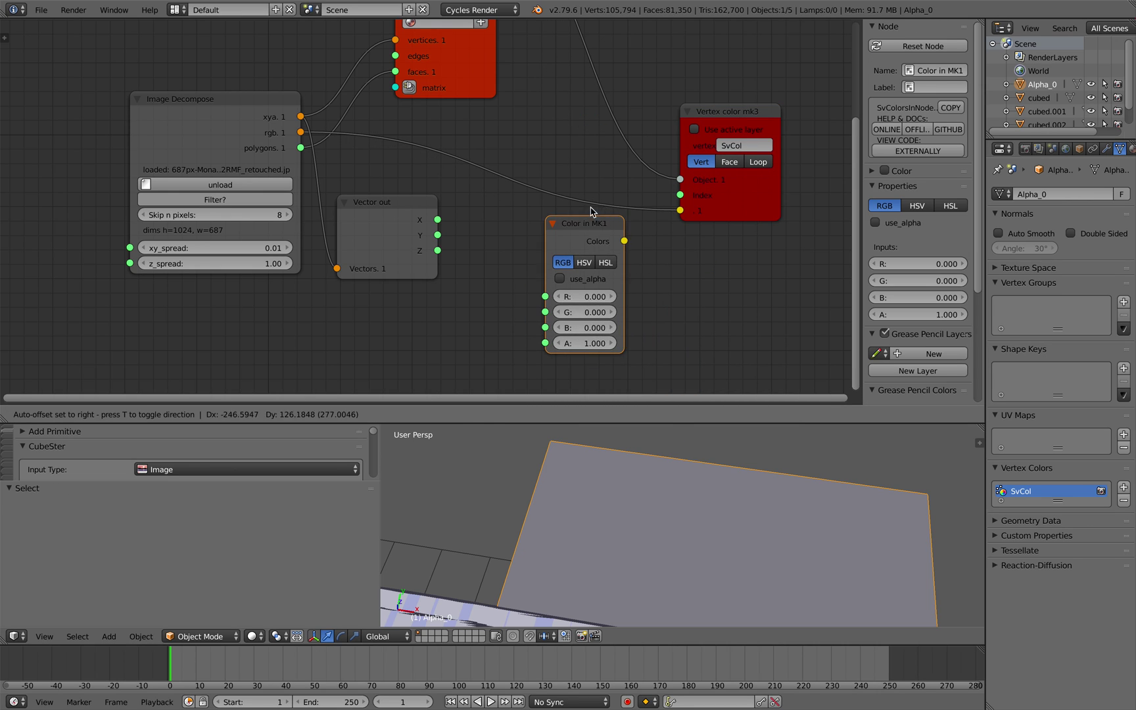
# Link the Vector out Z output to the Color in MK1 A input and duplicate the Vector out node above it.
pyautogui.moveTo(437, 249); pyautogui.dragTo(542, 337)
pyautogui.moveTo(383, 233); pyautogui.dragTo(394, 306)
pyautogui.hotkey('shift', 'd')
pyautogui.click(387, 214)
# Feed rgb into the upper Vector out, link its X, Y, Z to R, G, B, enable use_alpha and link Colors to Vertex color mk3.
pyautogui.moveTo(301, 216)
pyautogui.mouseDown()
pyautogui.moveTo(334, 215)
pyautogui.moveTo(299, 216)
pyautogui.mouseUp()
pyautogui.moveTo(299, 132); pyautogui.dragTo(304, 135)
pyautogui.moveTo(343, 250); pyautogui.dragTo(342, 250)
pyautogui.moveTo(443, 202); pyautogui.dragTo(541, 290)
pyautogui.moveTo(442, 217); pyautogui.dragTo(551, 321)
pyautogui.moveTo(592, 236); pyautogui.dragTo(559, 249)
pyautogui.moveTo(588, 247); pyautogui.dragTo(621, 238)
pyautogui.moveTo(631, 193); pyautogui.dragTo(679, 210)
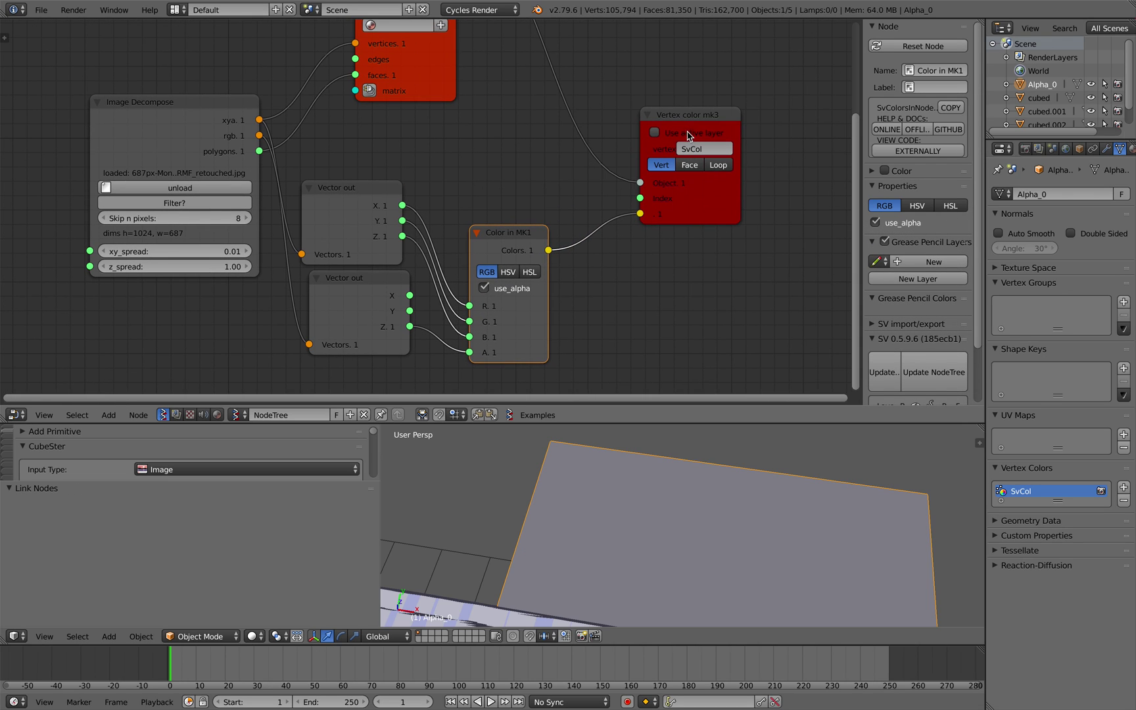
# Set the Vertex color mk3 node to RGBA, move it slightly and save the blend file.
pyautogui.click(729, 191)
pyautogui.click(923, 225)
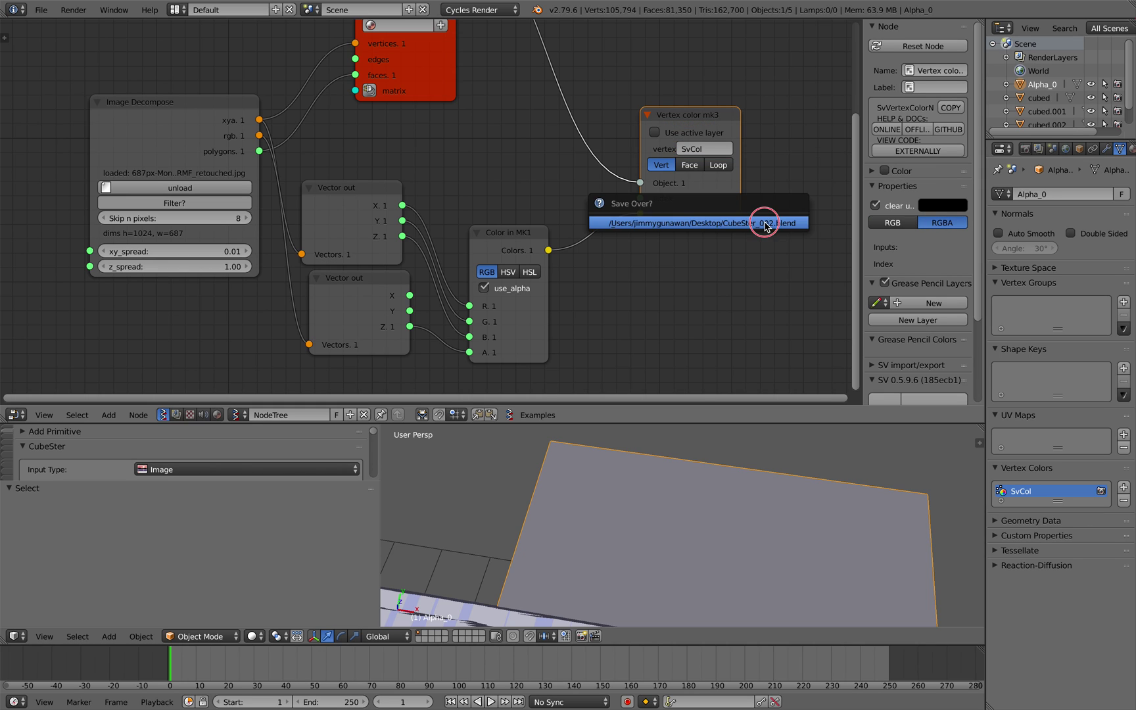
pyautogui.moveTo(703, 164); pyautogui.dragTo(725, 148)
pyautogui.scroll(-3, 645, 540)
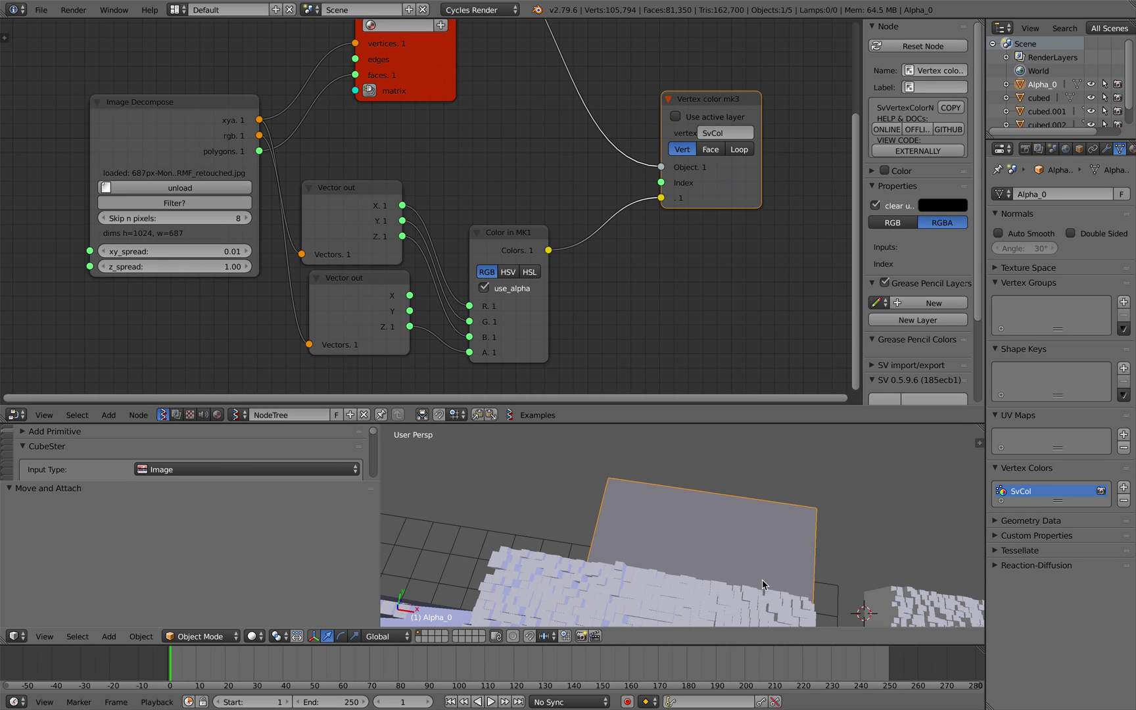
pyautogui.hotkey('ctrl', 's')
pyautogui.click(871, 493)
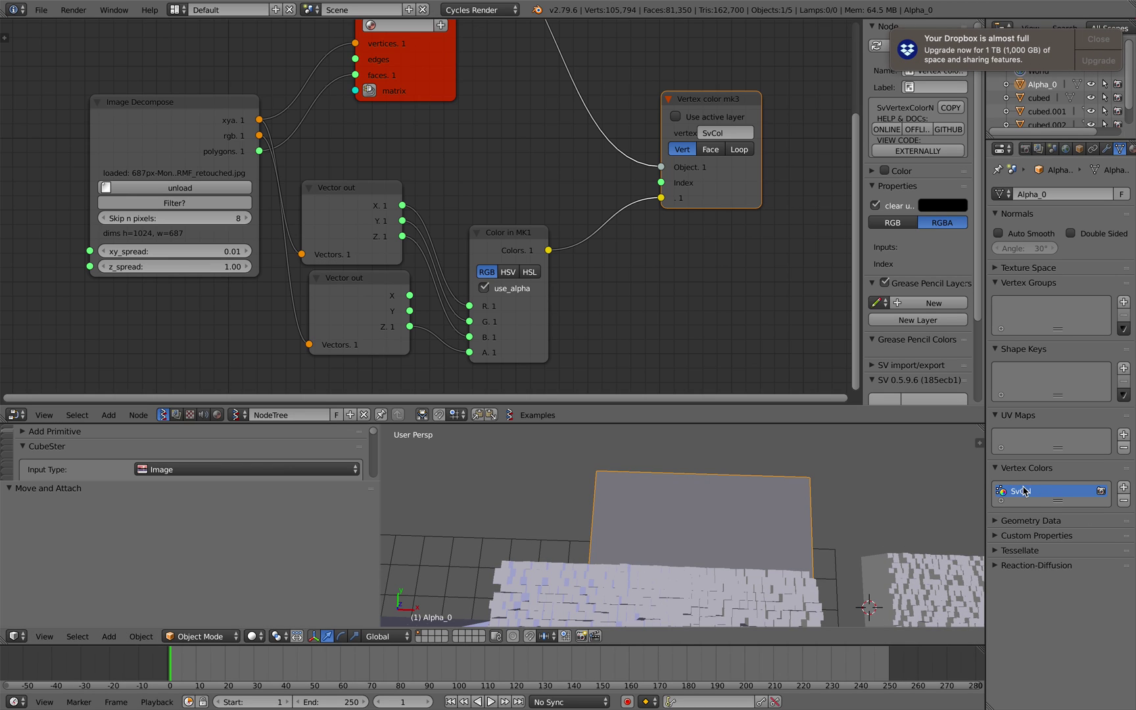
# Name the vertex colour layer Col in the Vertex color mk3 node and remove the mesh's SvCol layer.
pyautogui.press('Return')
pyautogui.click(719, 134)
pyautogui.write('Col')
pyautogui.press('Return')
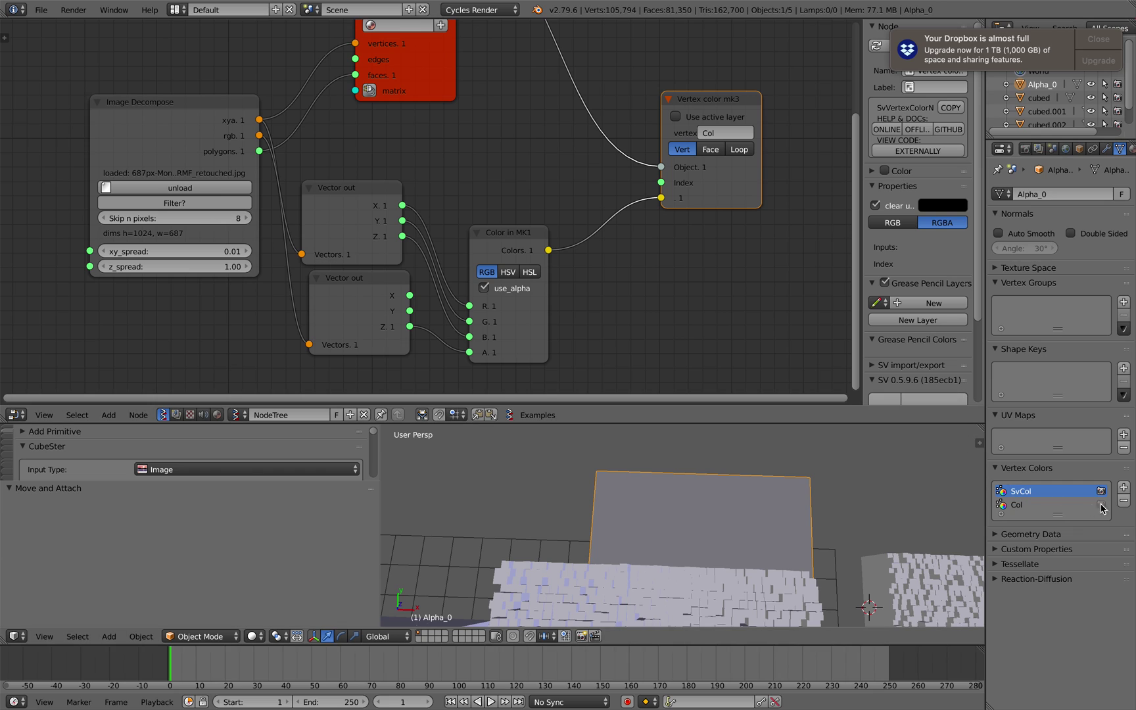
pyautogui.click(1121, 504)
pyautogui.scroll(-1, 736, 497)
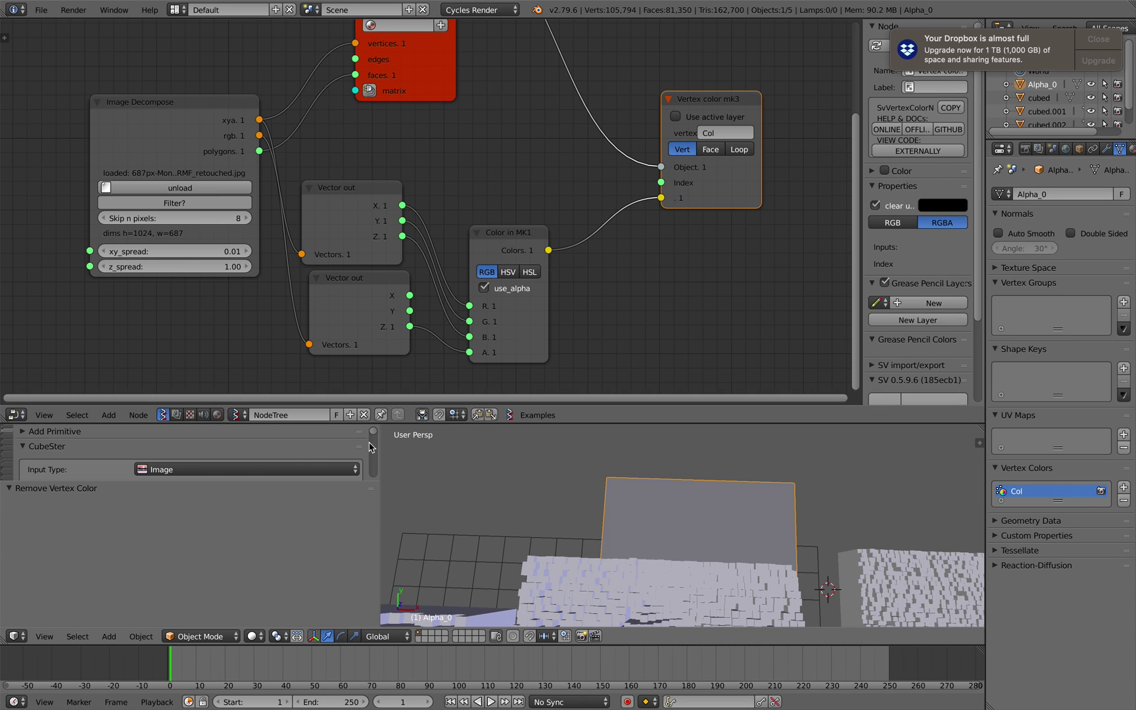
# Assign the CubeSter_Vertex material to the flat mesh, enlarge the 3D view and save the blend file.
pyautogui.click(238, 415)
pyautogui.click(218, 414)
pyautogui.click(280, 415)
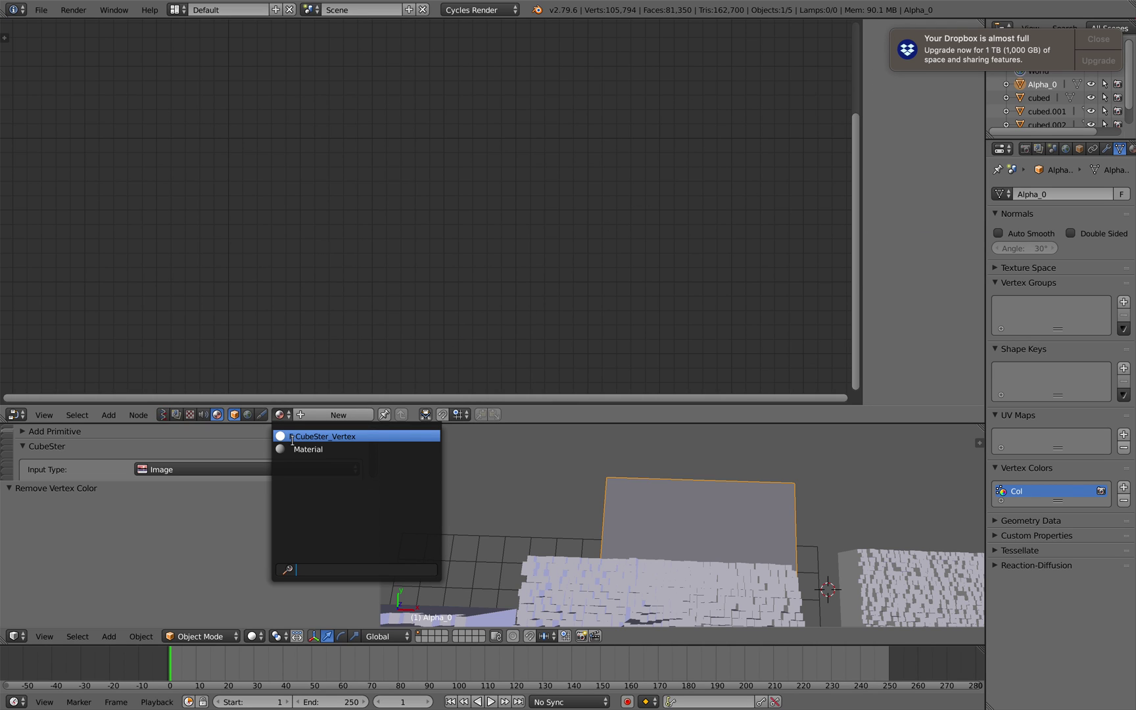
pyautogui.click(293, 437)
pyautogui.moveTo(525, 423); pyautogui.dragTo(536, 216)
pyautogui.hotkey('ctrl', 's')
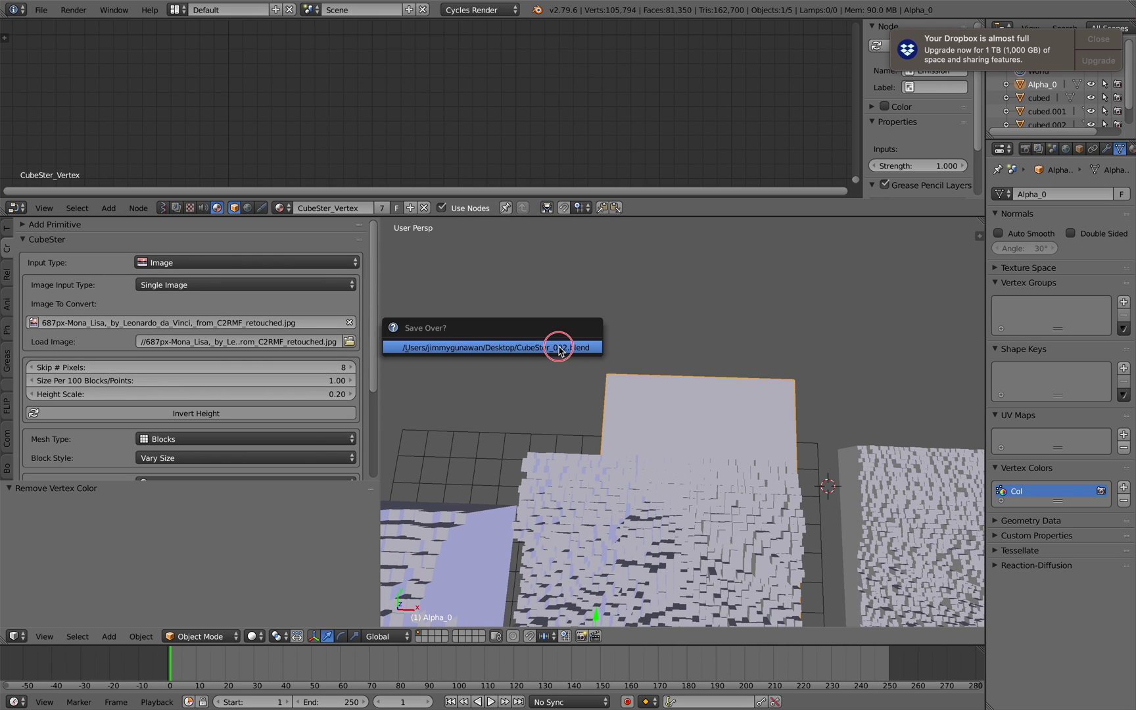
pyautogui.click(558, 346)
# Move the flat mesh above the block meshes by X -2.450, Y 7.546, Z 1.321.
pyautogui.scroll(-3, 650, 427)
pyautogui.press('g')
pyautogui.click(557, 452)
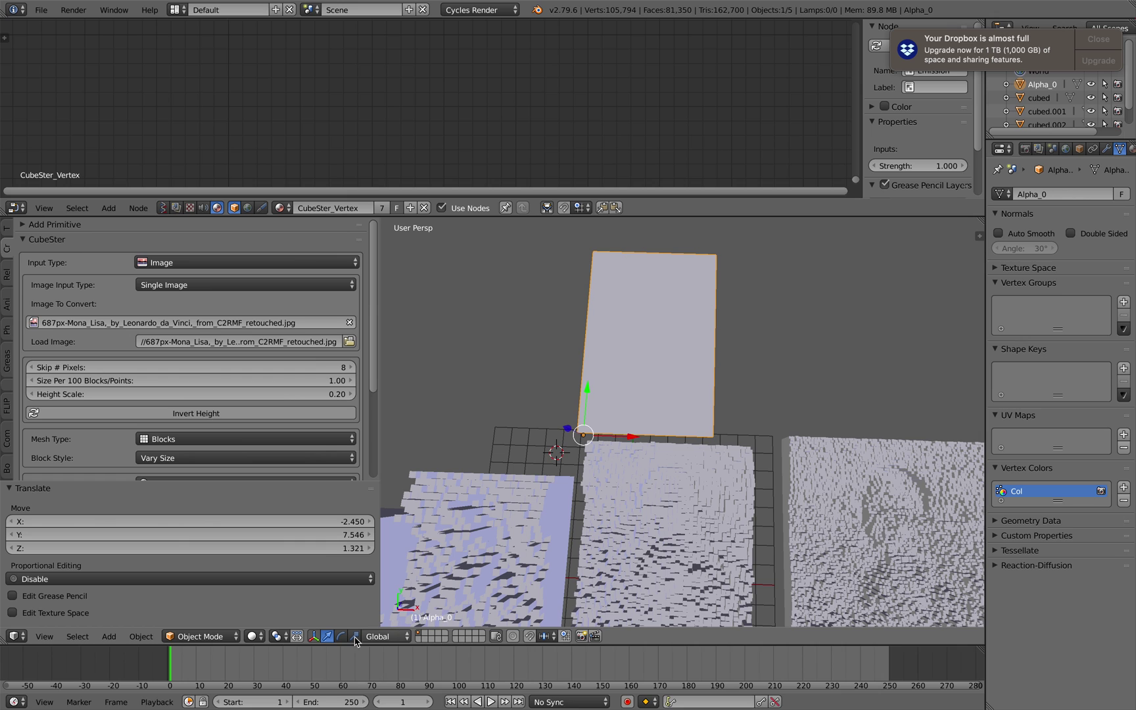
# Examine the vertex colours on the flat mesh in Rendered shading and return to Solid shading.
pyautogui.click(258, 636)
pyautogui.click(272, 547)
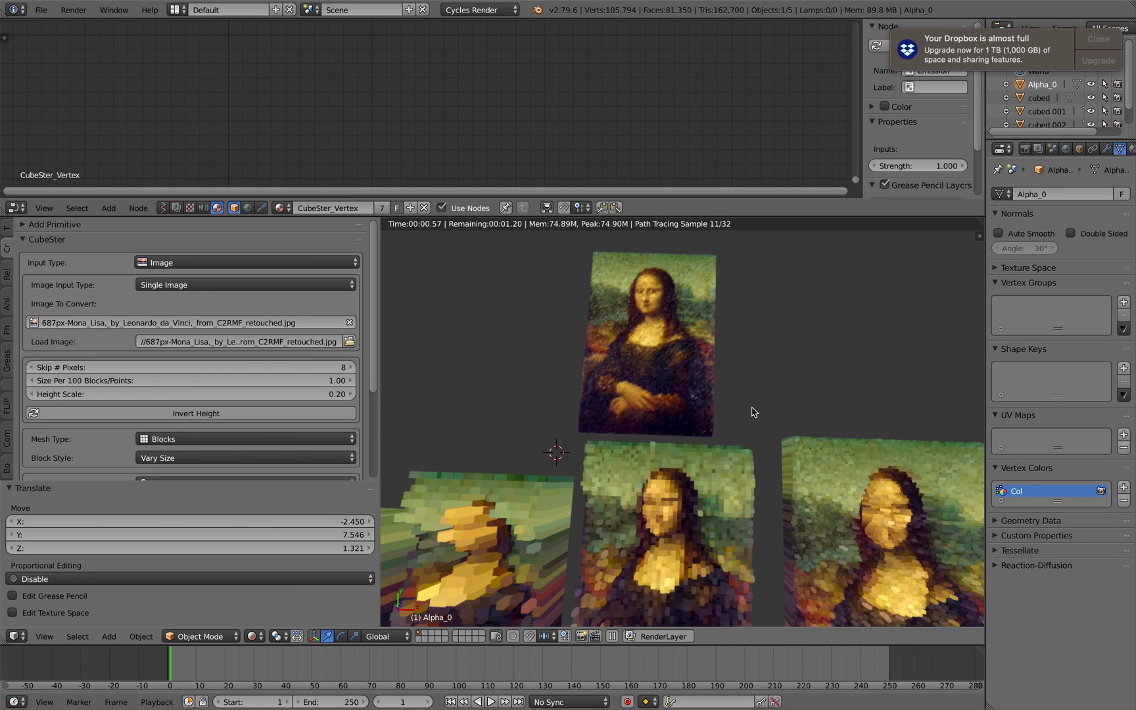
pyautogui.scroll(3, 684, 401)
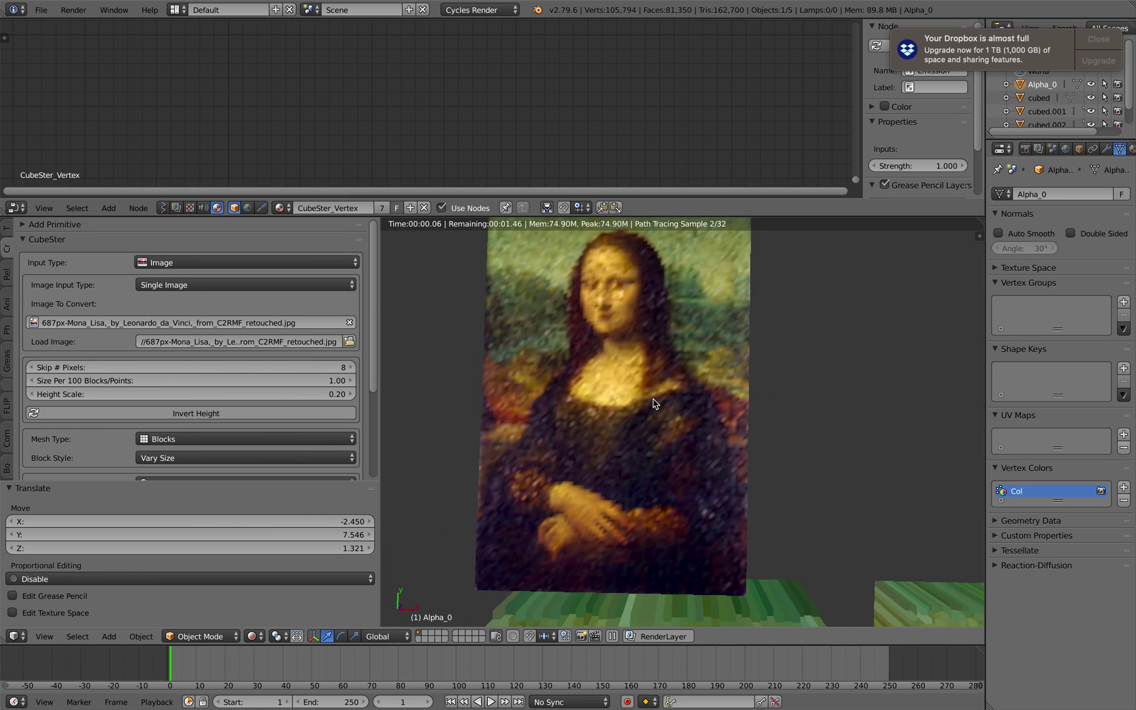
pyautogui.scroll(-1, 654, 405)
pyautogui.scroll(-2, 654, 406)
pyautogui.click(257, 636)
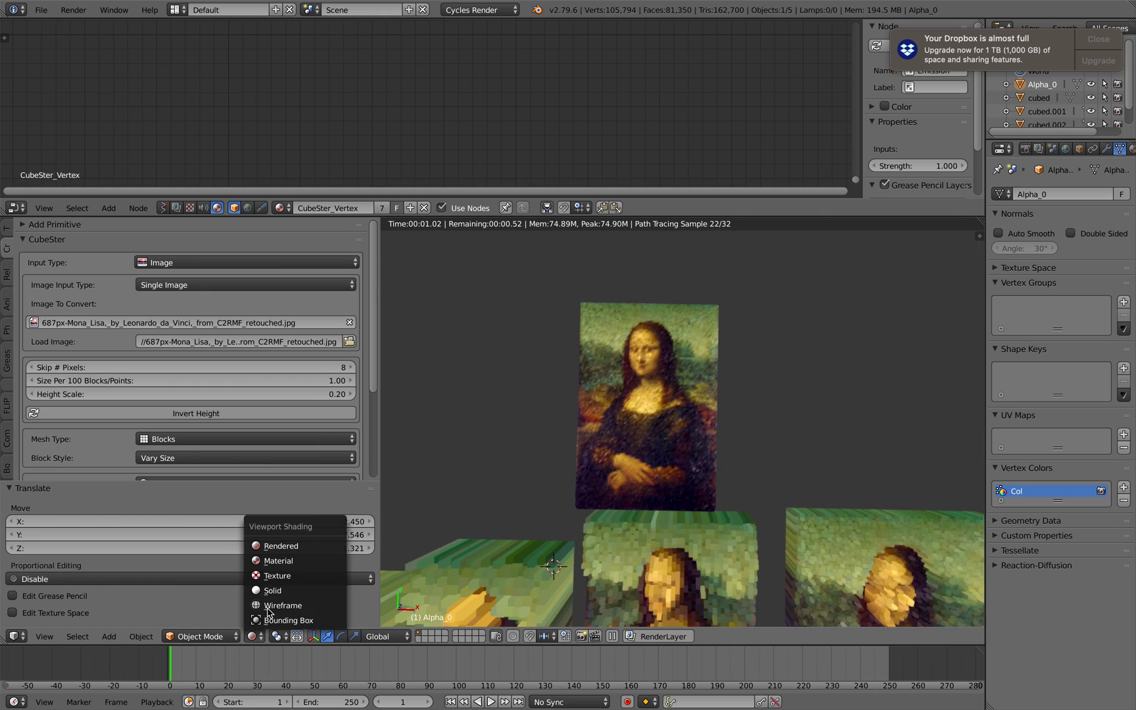
pyautogui.click(348, 568)
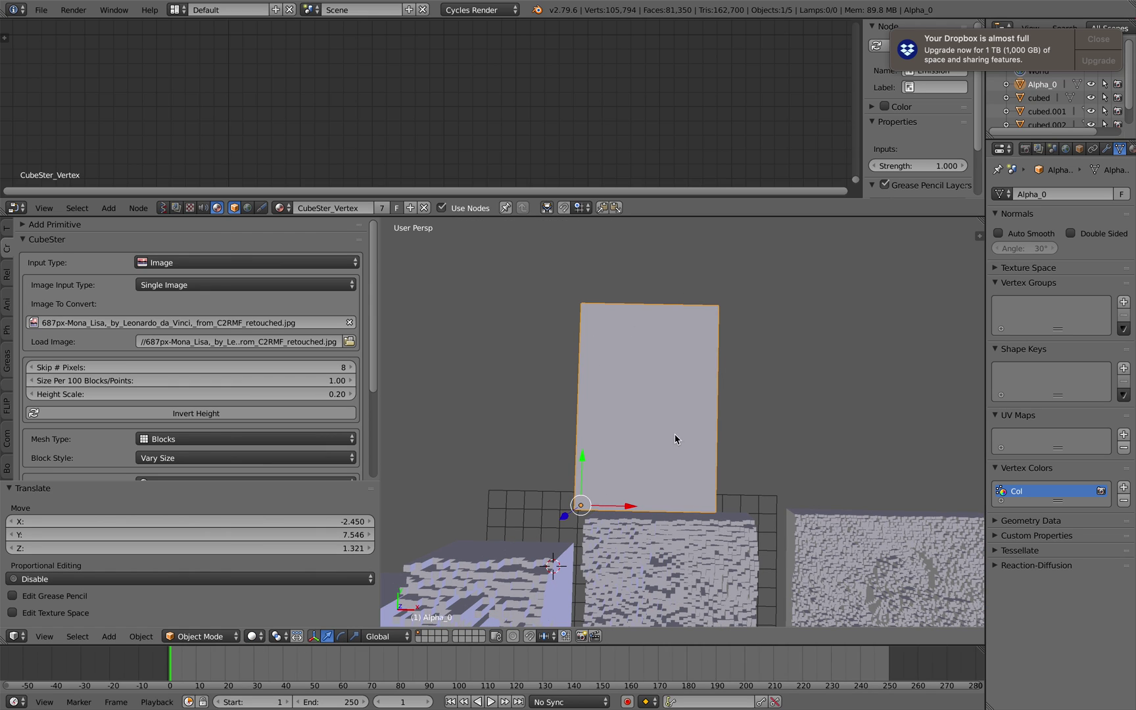
# Save the blend file over the existing version.
pyautogui.scroll(-1, 667, 422)
pyautogui.keyDown('shift'); pyautogui.moveTo(692, 447); pyautogui.dragTo(680, 334, button='middle'); pyautogui.keyUp('shift')
pyautogui.hotkey('ctrl', 's')
pyautogui.click(680, 334)
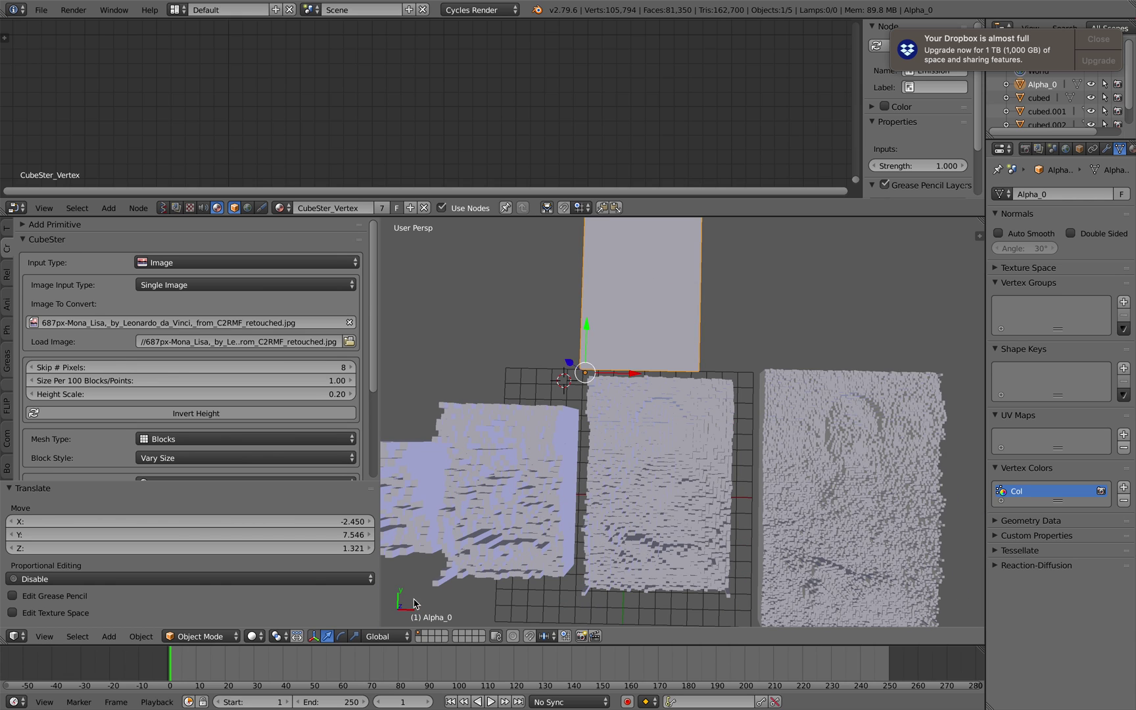
# Compare the flat mesh with the block meshes in Rendered shading, close up and from afar, and return to Solid shading.
pyautogui.click(271, 636)
pyautogui.click(303, 547)
pyautogui.keyDown('shift'); pyautogui.moveTo(637, 369); pyautogui.dragTo(637, 475, button='middle'); pyautogui.keyUp('shift')
pyautogui.scroll(4, 648, 500)
pyautogui.moveTo(661, 565); pyautogui.dragTo(578, 505, button='middle')
pyautogui.click(560, 538)
pyautogui.moveTo(737, 552); pyautogui.dragTo(710, 446, button='middle')
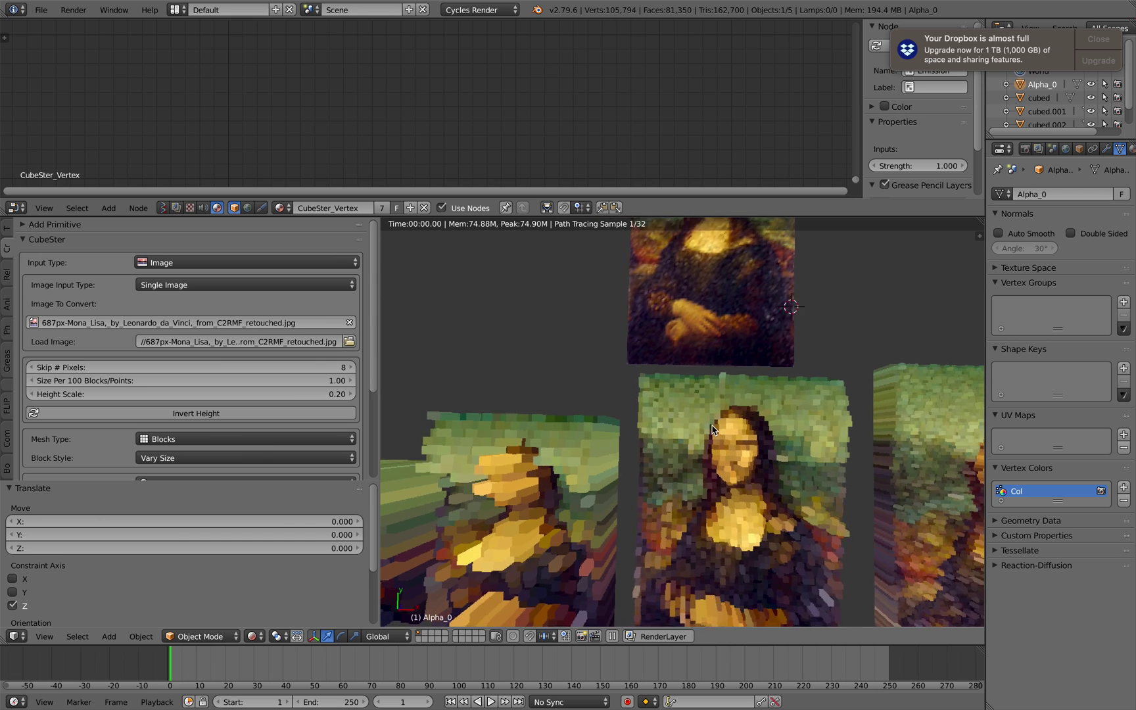
pyautogui.scroll(-5, 710, 445)
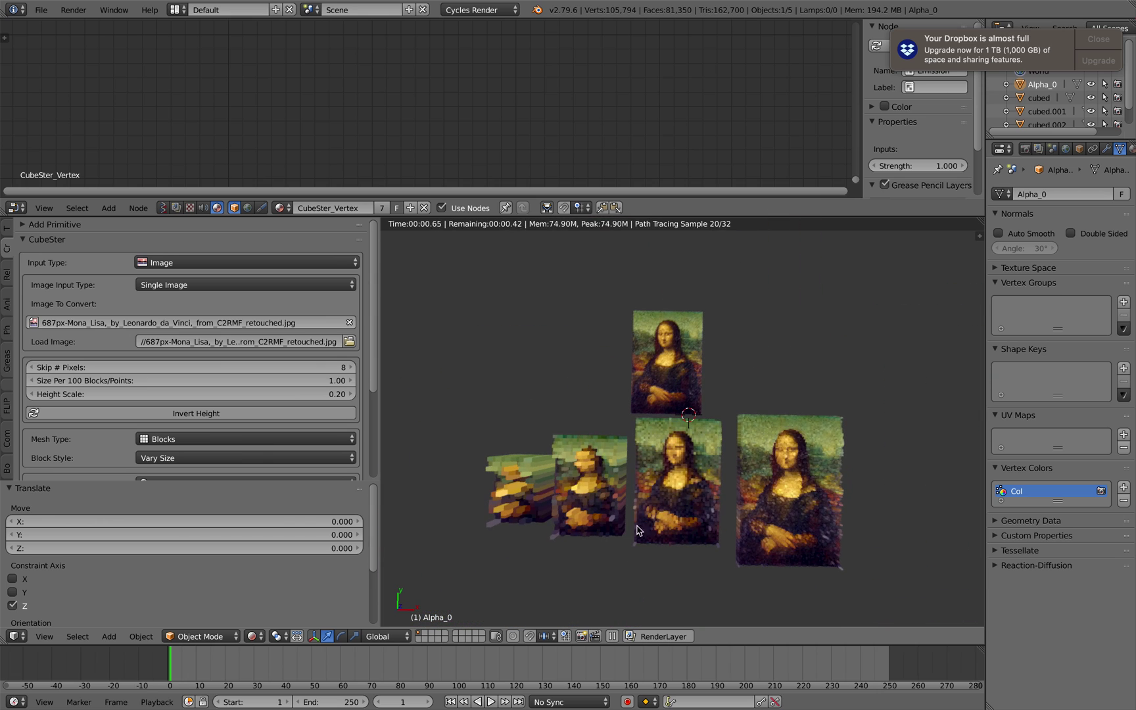
pyautogui.click(280, 635)
pyautogui.click(276, 584)
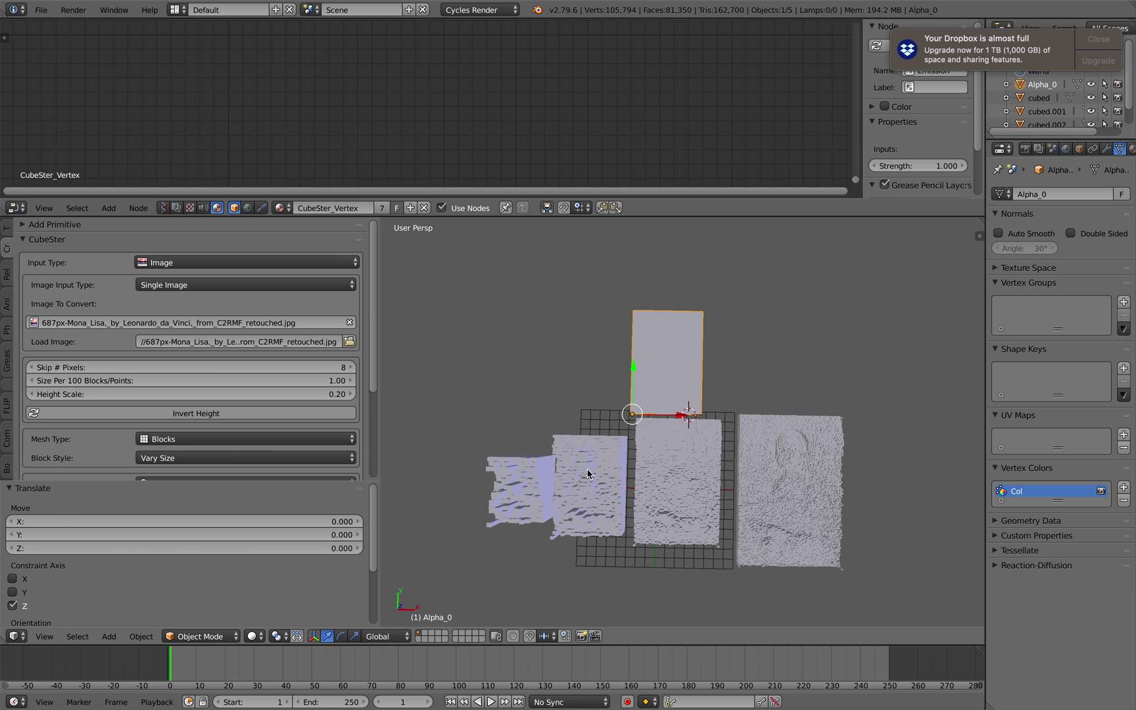
# Scale the flat mesh up uniformly by 1.769.
pyautogui.press('s')
pyautogui.click(792, 438)
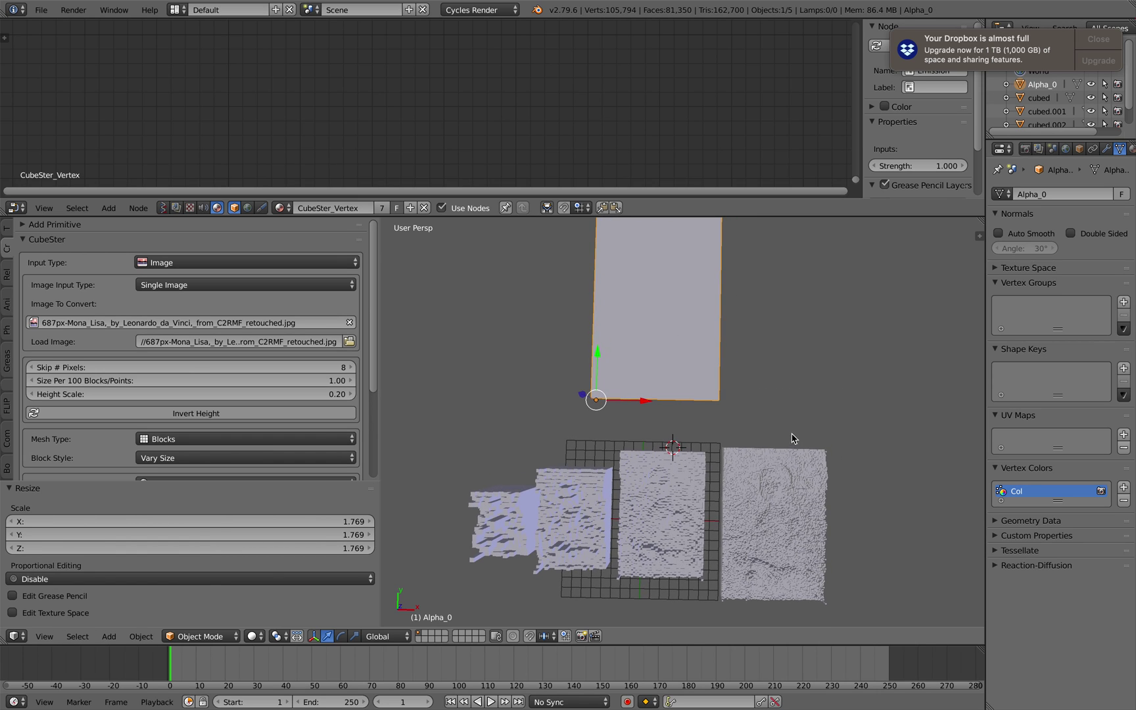
pyautogui.scroll(-2, 754, 439)
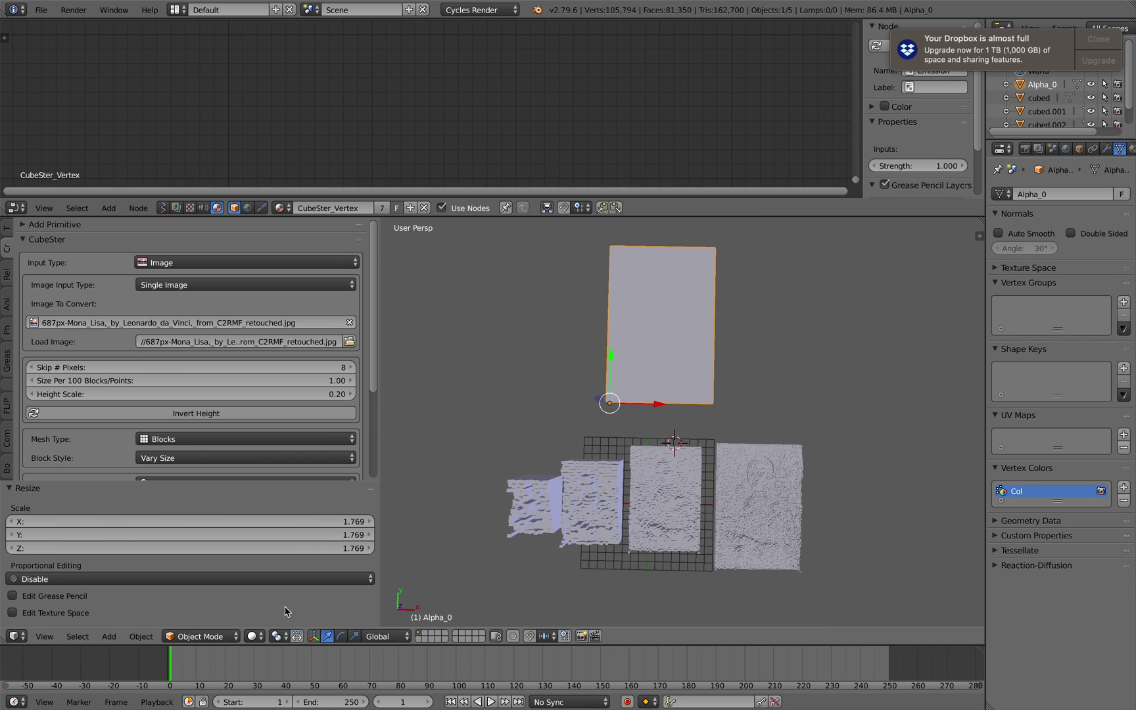
# Switch the viewport to Rendered shading and save the blend file with the enlarged flat mesh.
pyautogui.click(255, 635)
pyautogui.click(281, 546)
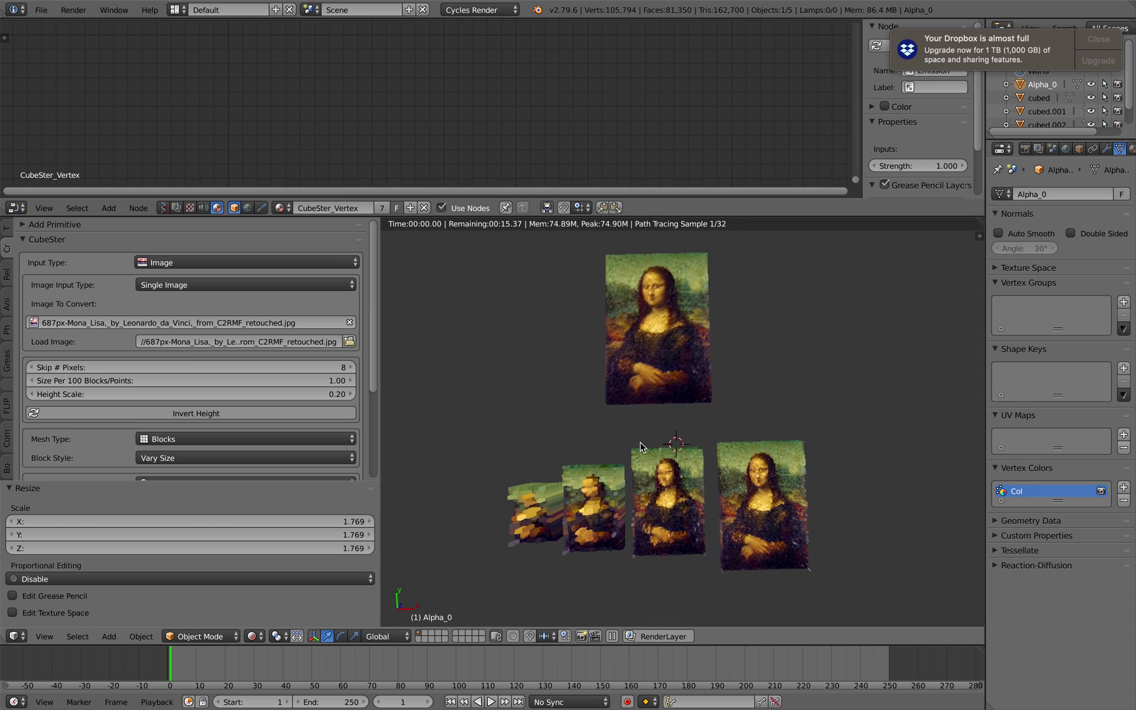
pyautogui.scroll(3, 641, 434)
pyautogui.keyDown('shift'); pyautogui.moveTo(655, 419); pyautogui.dragTo(669, 494, button='middle'); pyautogui.keyUp('shift')
pyautogui.hotkey('ctrl', 's')
pyautogui.click(669, 467)
pyautogui.scroll(5, 662, 441)
pyautogui.hotkey('ctrl', 's')
pyautogui.click(684, 511)
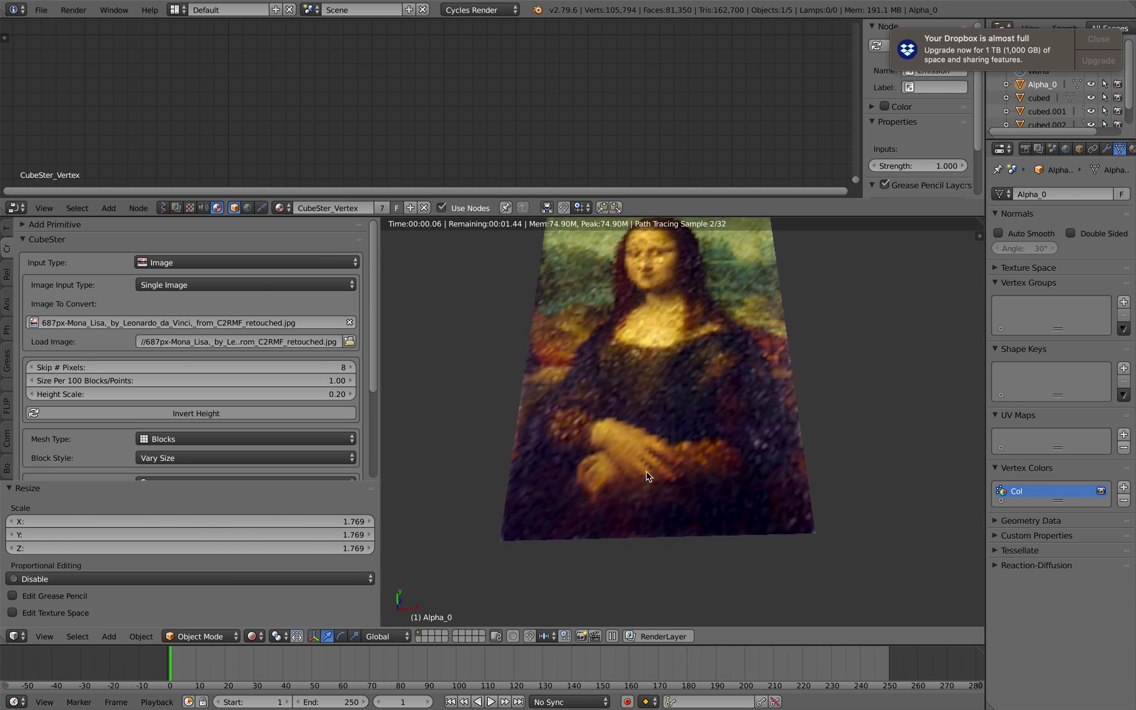
# Examine the rendered block columns and the flat mesh from a low angle and from the front.
pyautogui.scroll(-2, 585, 544)
pyautogui.keyDown('shift'); pyautogui.moveTo(605, 519); pyautogui.dragTo(609, 473, button='middle'); pyautogui.keyUp('shift')
pyautogui.scroll(-1, 599, 500)
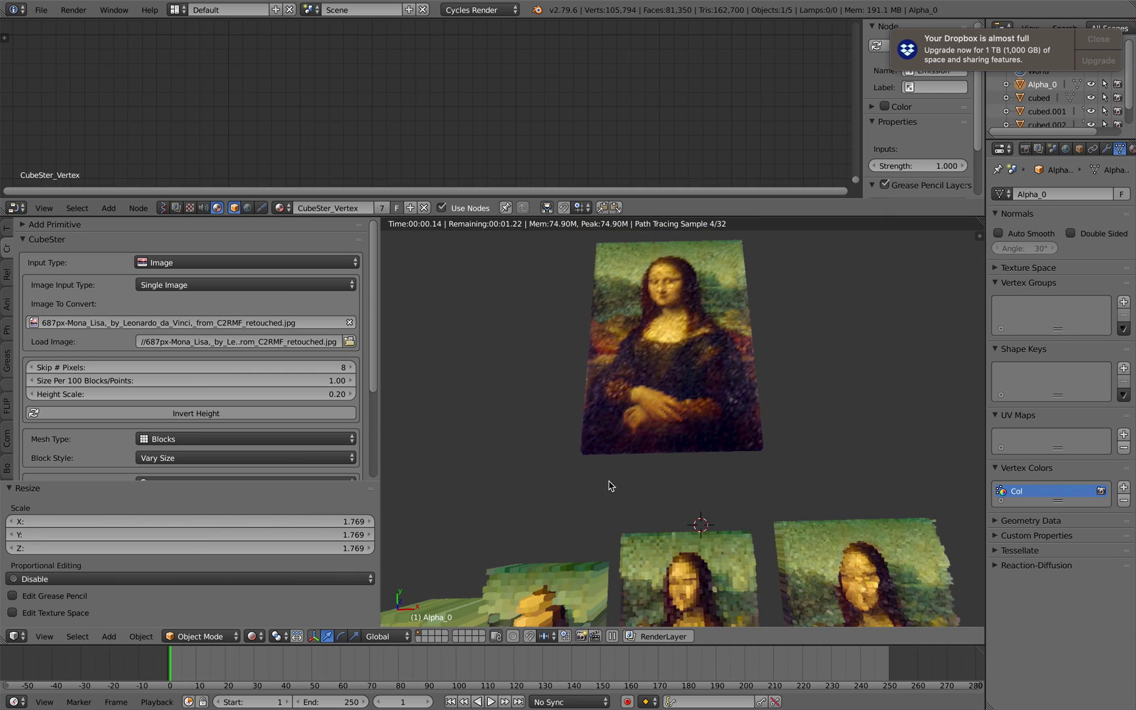
pyautogui.keyDown('shift'); pyautogui.moveTo(630, 527); pyautogui.dragTo(631, 433, button='middle'); pyautogui.keyUp('shift')
pyautogui.moveTo(694, 416)
pyautogui.mouseDown(button='middle')
pyautogui.moveTo(725, 391)
pyautogui.moveTo(697, 408)
pyautogui.mouseUp(button='middle')
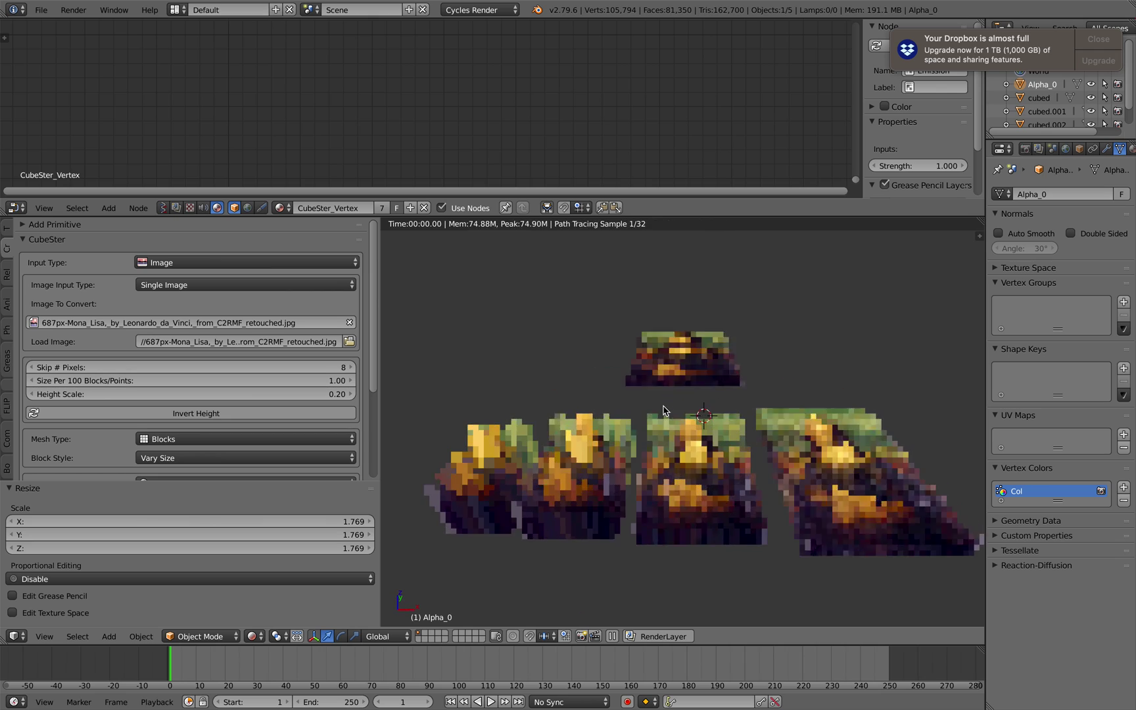
pyautogui.scroll(5, 690, 411)
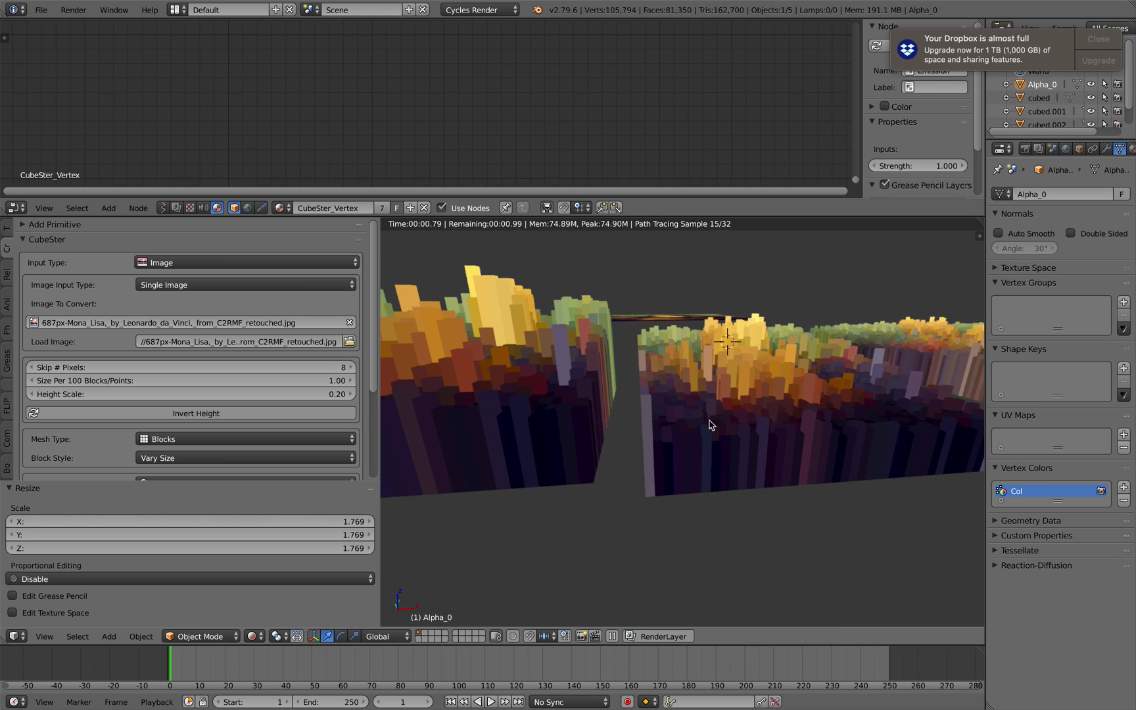
pyautogui.scroll(-5, 723, 308)
pyautogui.moveTo(723, 308); pyautogui.dragTo(709, 465, button='middle')
pyautogui.scroll(3, 703, 426)
pyautogui.scroll(-2, 703, 427)
# Save the blend file with all five Mona Lisa meshes framed in the rendered view.
pyautogui.hotkey('ctrl', 's')
pyautogui.click(709, 464)
pyautogui.scroll(-1, 757, 473)
pyautogui.keyDown('shift'); pyautogui.moveTo(777, 454); pyautogui.dragTo(731, 447, button='middle'); pyautogui.keyUp('shift')
pyautogui.scroll(-1, 757, 473)
pyautogui.hotkey('ctrl', 's')
pyautogui.click(756, 469)
pyautogui.scroll(1, 758, 481)
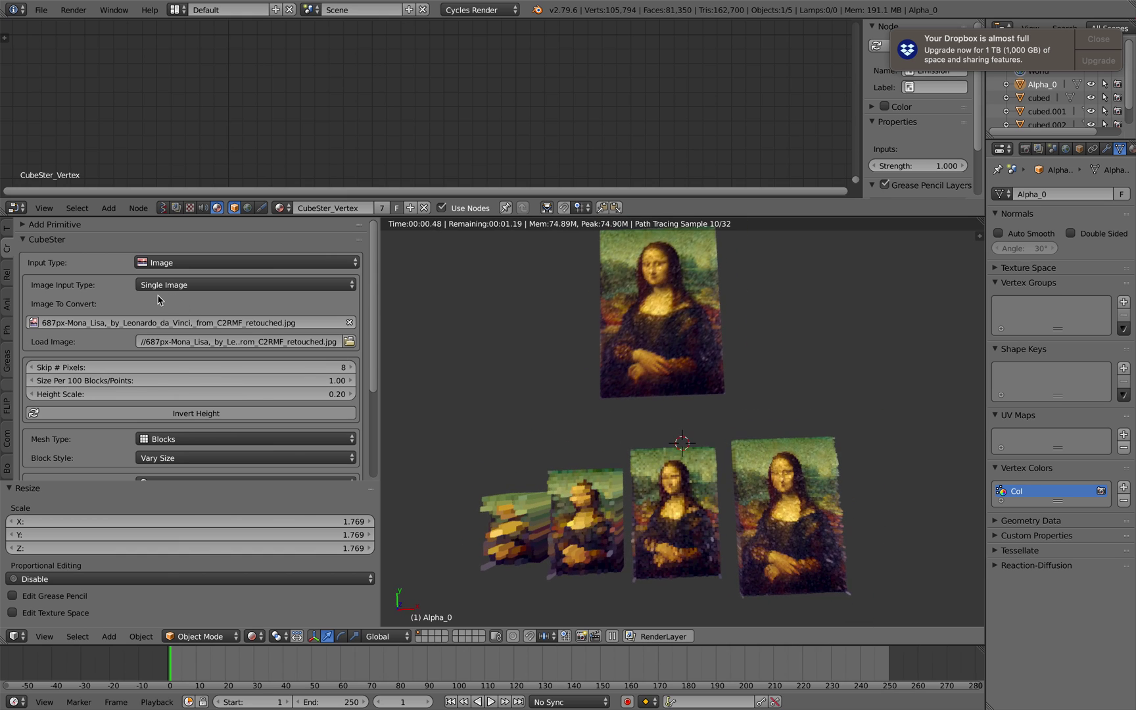
# Show the Sverchok node tree NodeTree in the node editor instead of the CubeSter_Vertex material nodes.
pyautogui.click(166, 209)
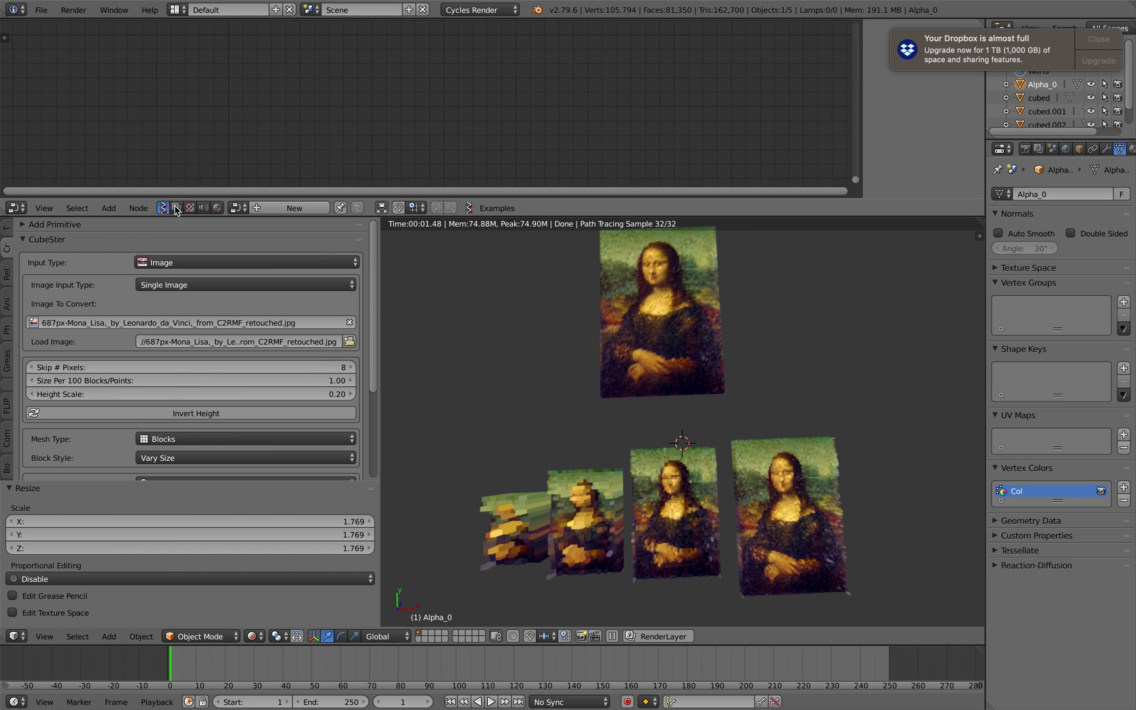
pyautogui.click(253, 209)
pyautogui.click(283, 228)
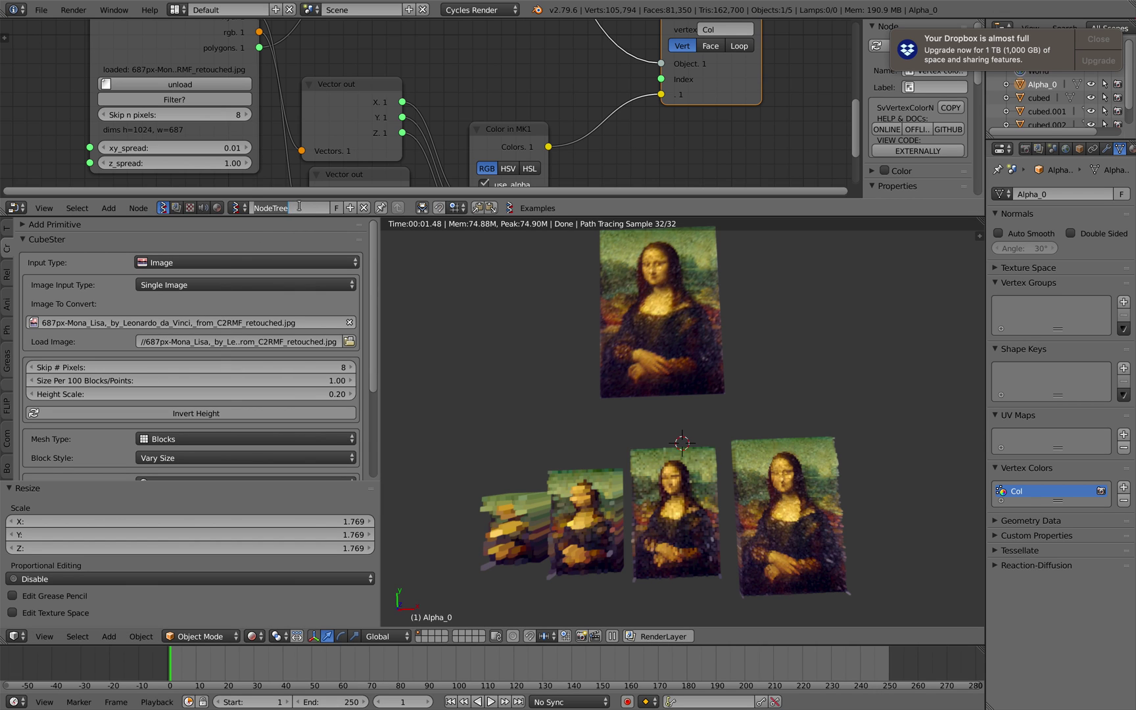
pyautogui.scroll(-2, 485, 68)
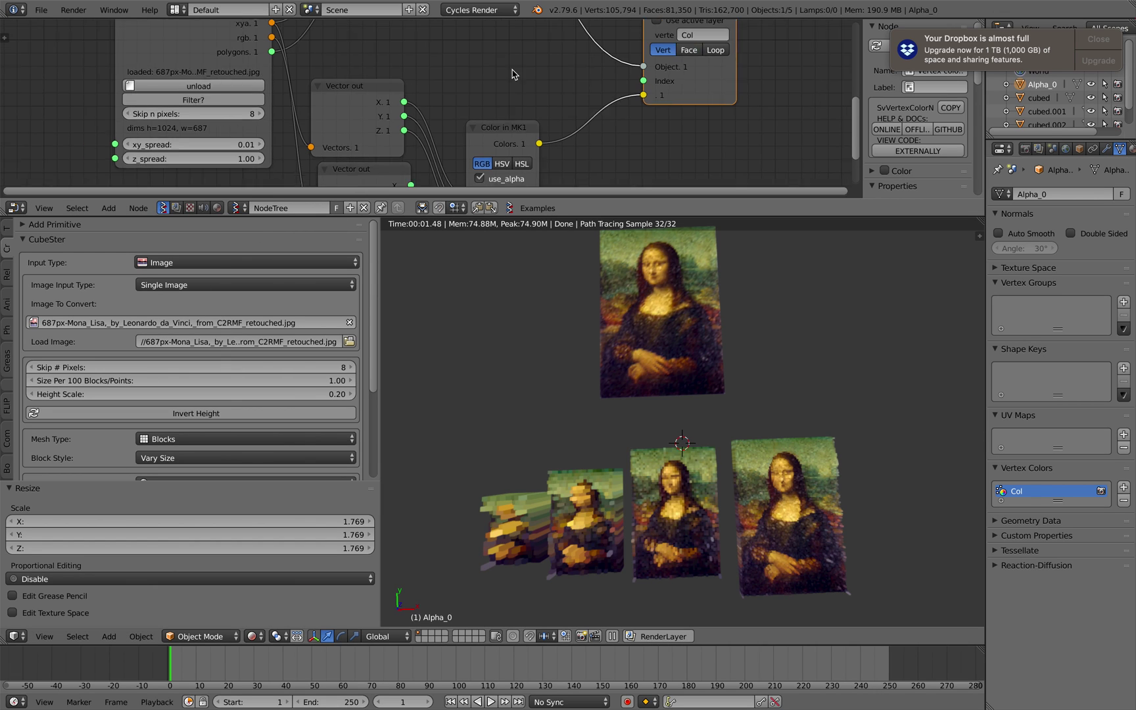
pyautogui.moveTo(648, 376); pyautogui.dragTo(701, 375, button='middle')
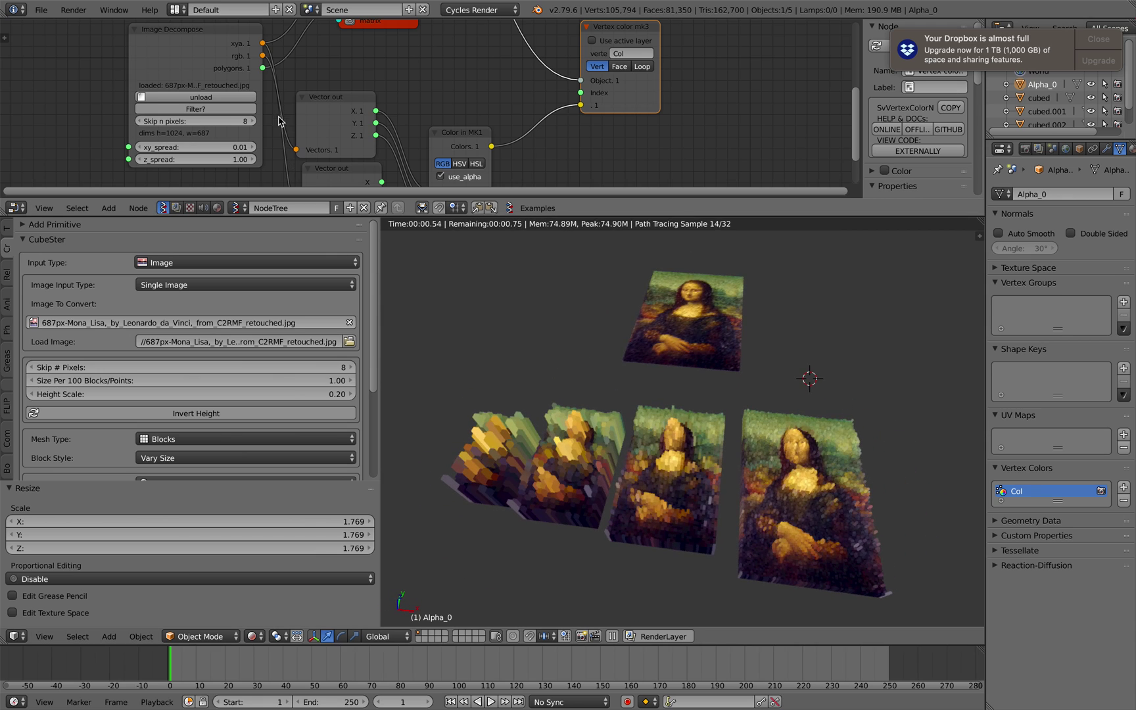
# Enlarge the node editor and rearrange the Image Decompose, Vector out and Color in MK1 nodes for a clearer layout.
pyautogui.moveTo(388, 217); pyautogui.dragTo(388, 313)
pyautogui.scroll(3, 203, 140)
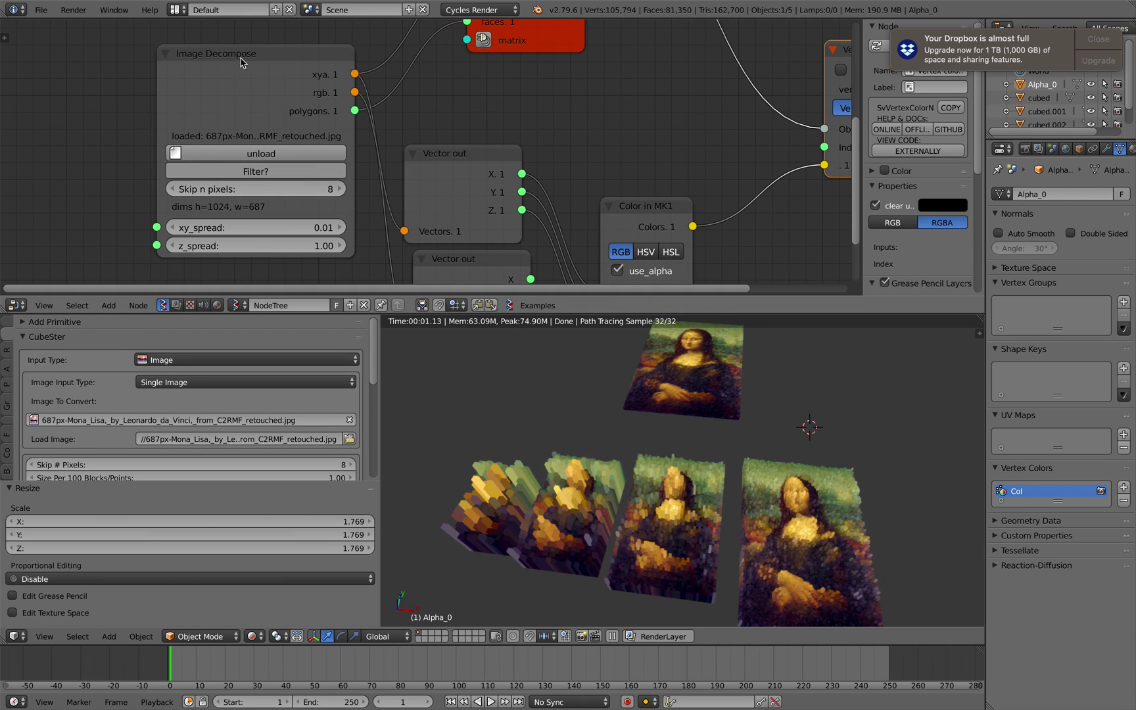
pyautogui.moveTo(270, 135); pyautogui.dragTo(249, 130)
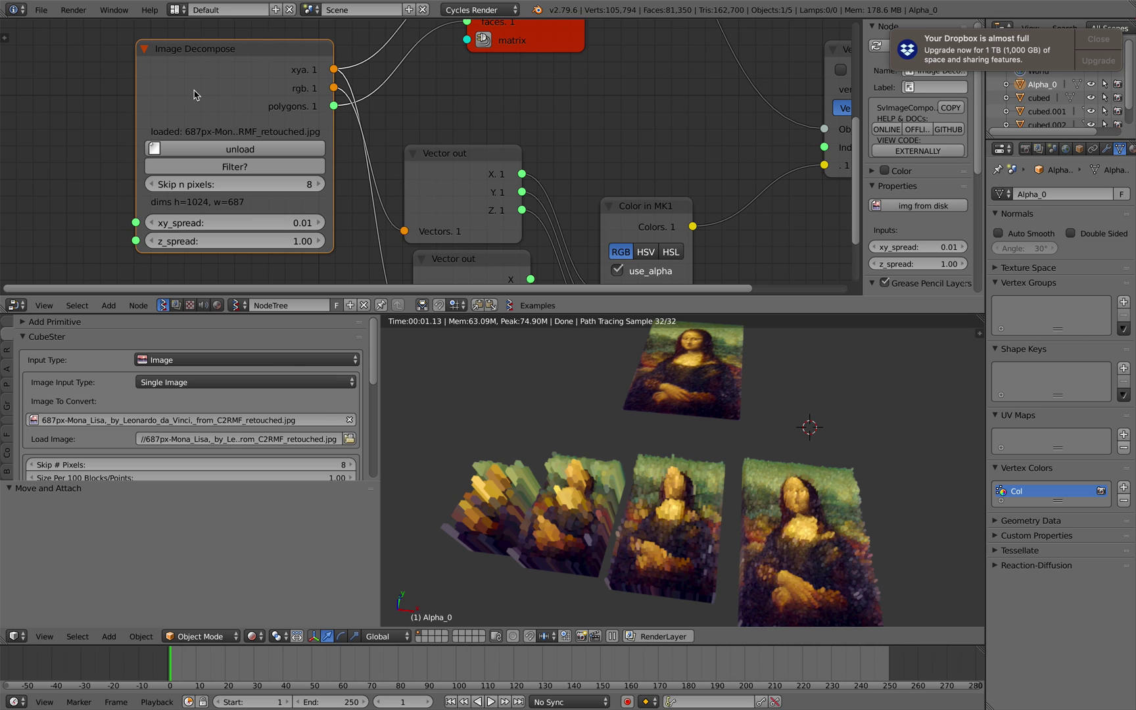
pyautogui.scroll(-1, 227, 79)
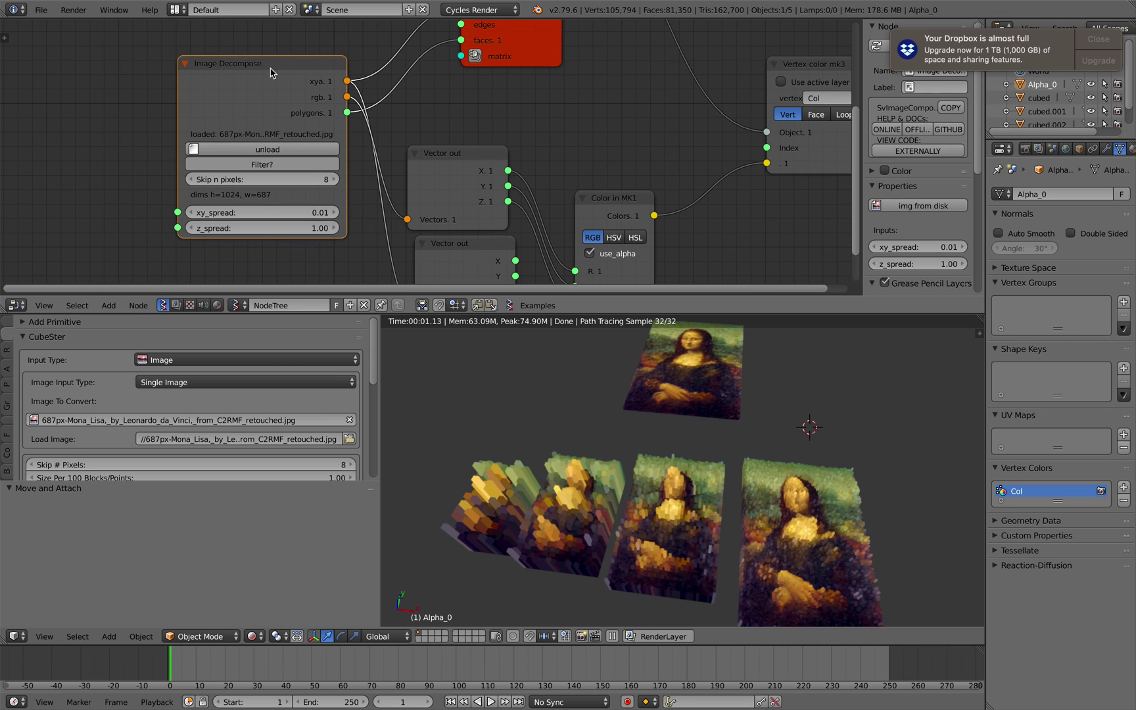
pyautogui.click(357, 153)
pyautogui.scroll(-1, 357, 153)
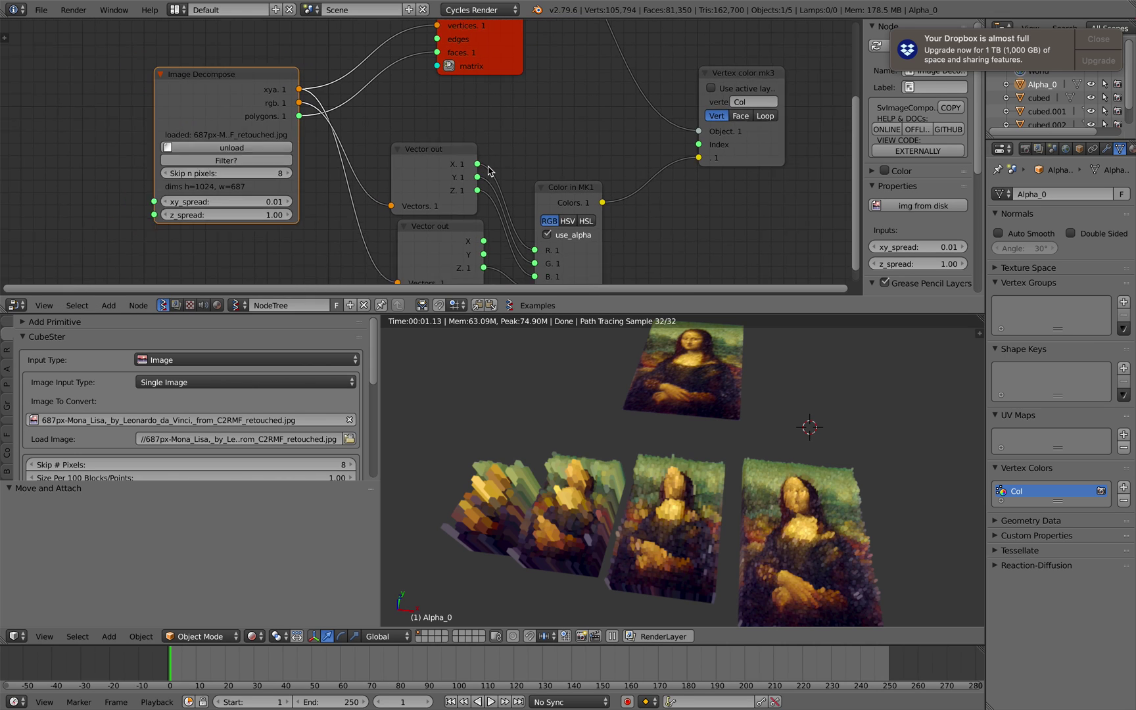
pyautogui.moveTo(421, 158); pyautogui.dragTo(407, 120)
pyautogui.moveTo(405, 219); pyautogui.dragTo(386, 200)
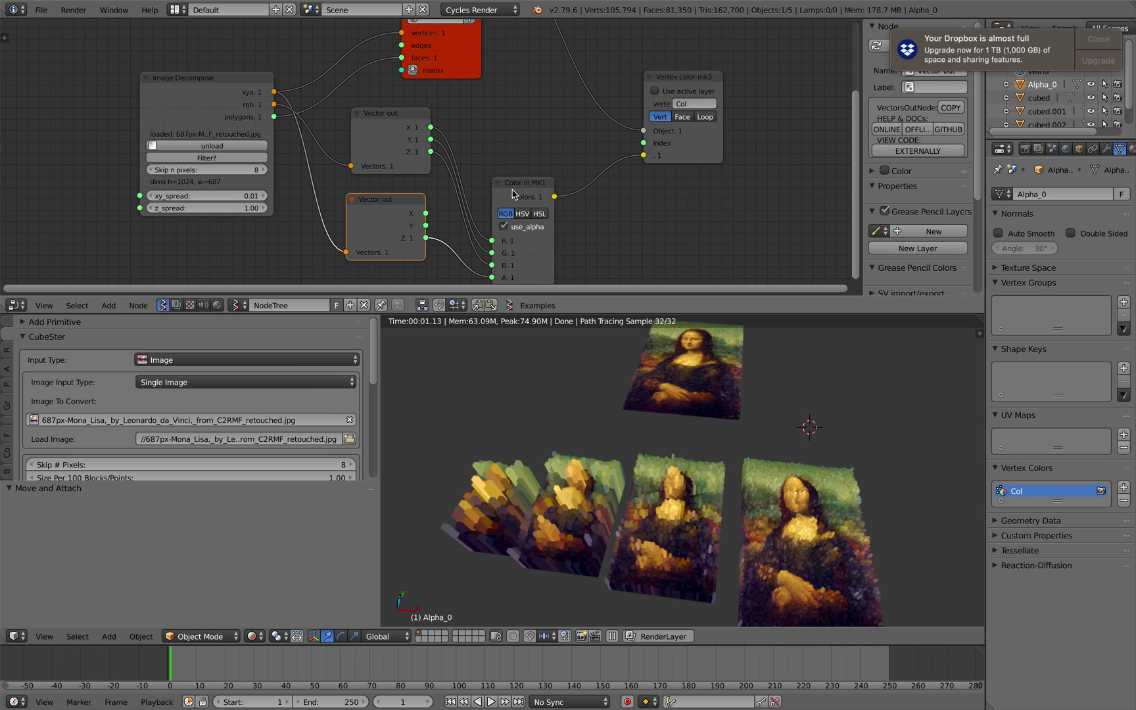
pyautogui.moveTo(528, 181); pyautogui.dragTo(512, 119)
# Frame the flat Mona Lisa mesh up close in the rendered view and save the blend file.
pyautogui.moveTo(512, 119); pyautogui.dragTo(459, 191, button='middle')
pyautogui.scroll(2, 710, 400)
pyautogui.keyDown('shift'); pyautogui.moveTo(709, 395); pyautogui.dragTo(692, 520, button='middle'); pyautogui.keyUp('shift')
pyautogui.moveTo(692, 440); pyautogui.dragTo(698, 388, button='middle')
pyautogui.hotkey('ctrl', 's')
pyautogui.click(708, 479)
pyautogui.scroll(2, 687, 473)
pyautogui.hotkey('ctrl', 's')
pyautogui.click(698, 459)
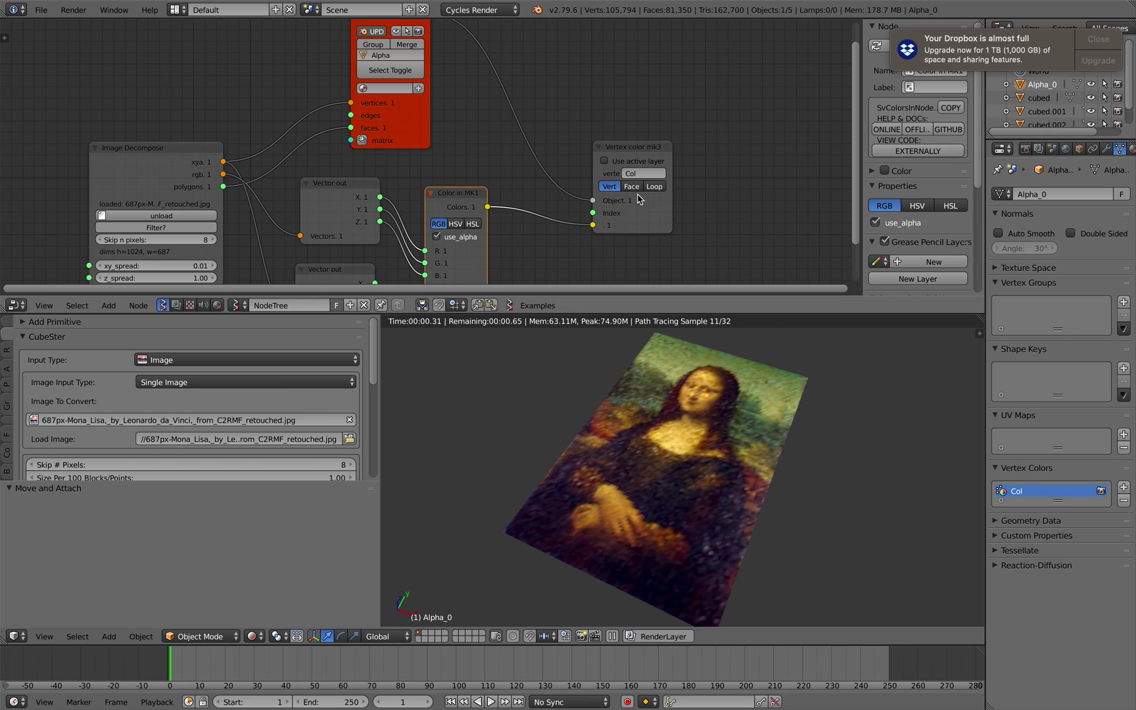
# Compare the Face and Vert modes of the Vertex color mk3 node on the rendered flat mesh, ending on Vert.
pyautogui.click(638, 190)
pyautogui.click(629, 189)
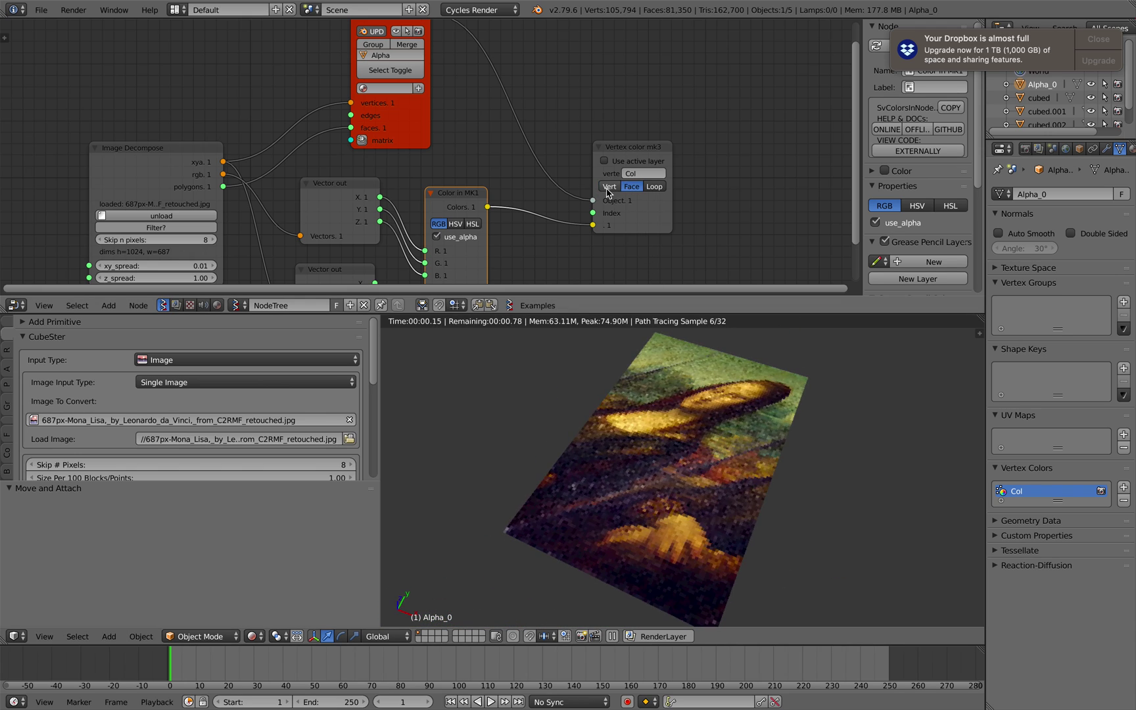
pyautogui.click(609, 189)
pyautogui.click(629, 189)
pyautogui.moveTo(678, 504); pyautogui.dragTo(713, 516, button='middle')
pyautogui.click(610, 190)
pyautogui.moveTo(679, 476); pyautogui.dragTo(683, 490, button='middle')
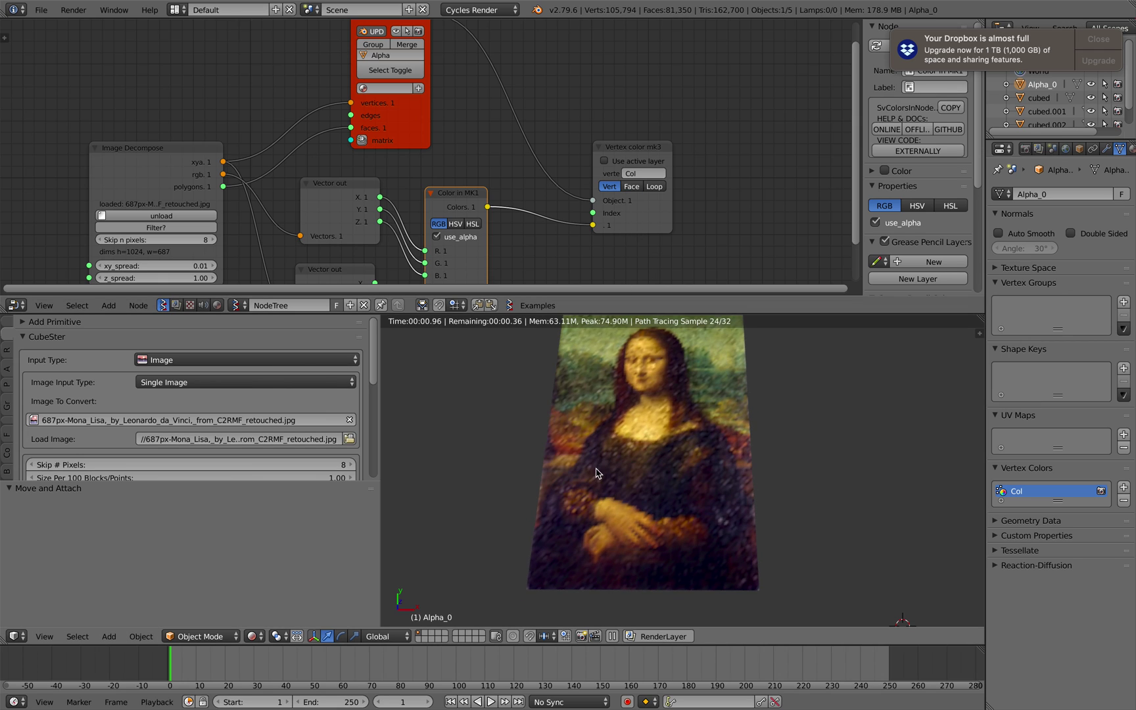
# Move the Color in MK1 node slightly and the Vertex color mk3 node higher in the node tree.
pyautogui.moveTo(462, 205); pyautogui.dragTo(468, 199)
pyautogui.moveTo(447, 172); pyautogui.dragTo(471, 173, button='middle')
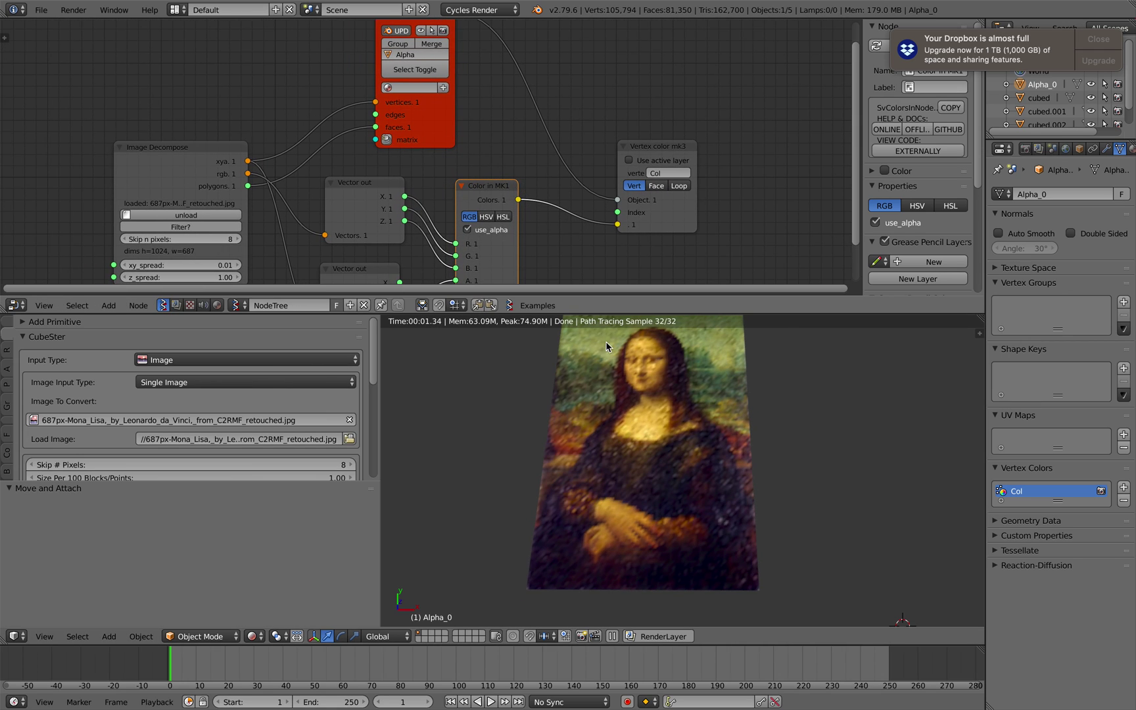
pyautogui.moveTo(641, 151); pyautogui.dragTo(642, 109)
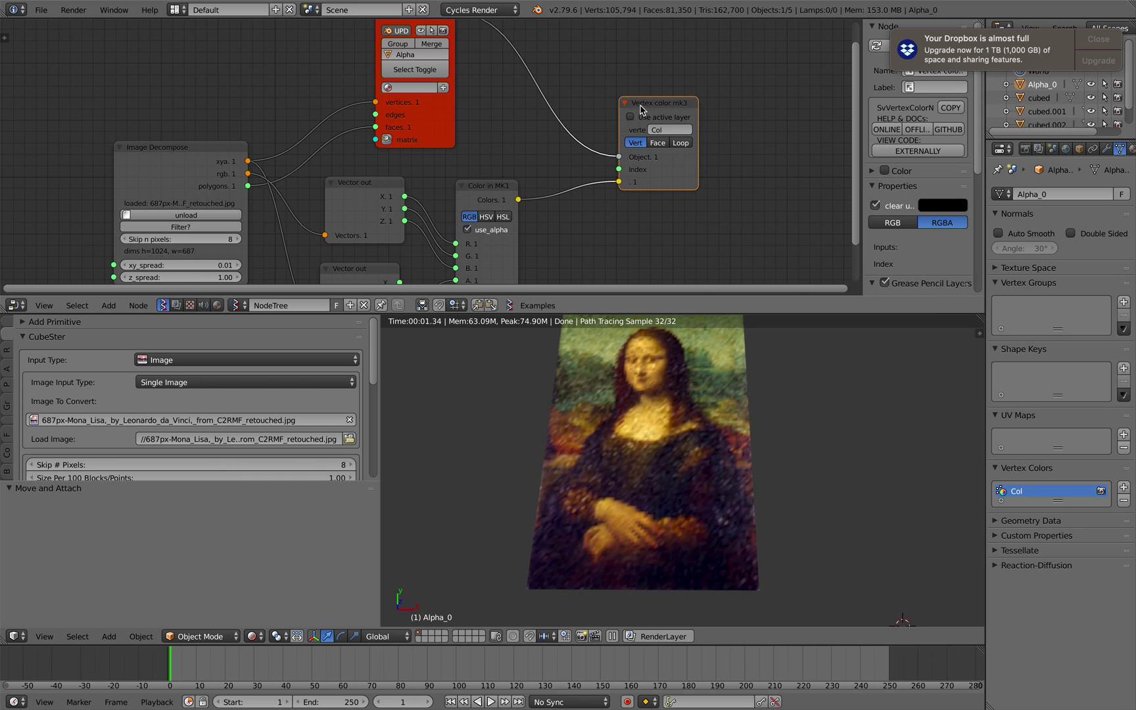
# Examine the rendered flat mesh together with the four CubeSter block meshes from the front and at an angle.
pyautogui.scroll(-3, 681, 479)
pyautogui.keyDown('shift'); pyautogui.moveTo(683, 493); pyautogui.dragTo(680, 426, button='middle'); pyautogui.keyUp('shift')
pyautogui.scroll(-1, 681, 427)
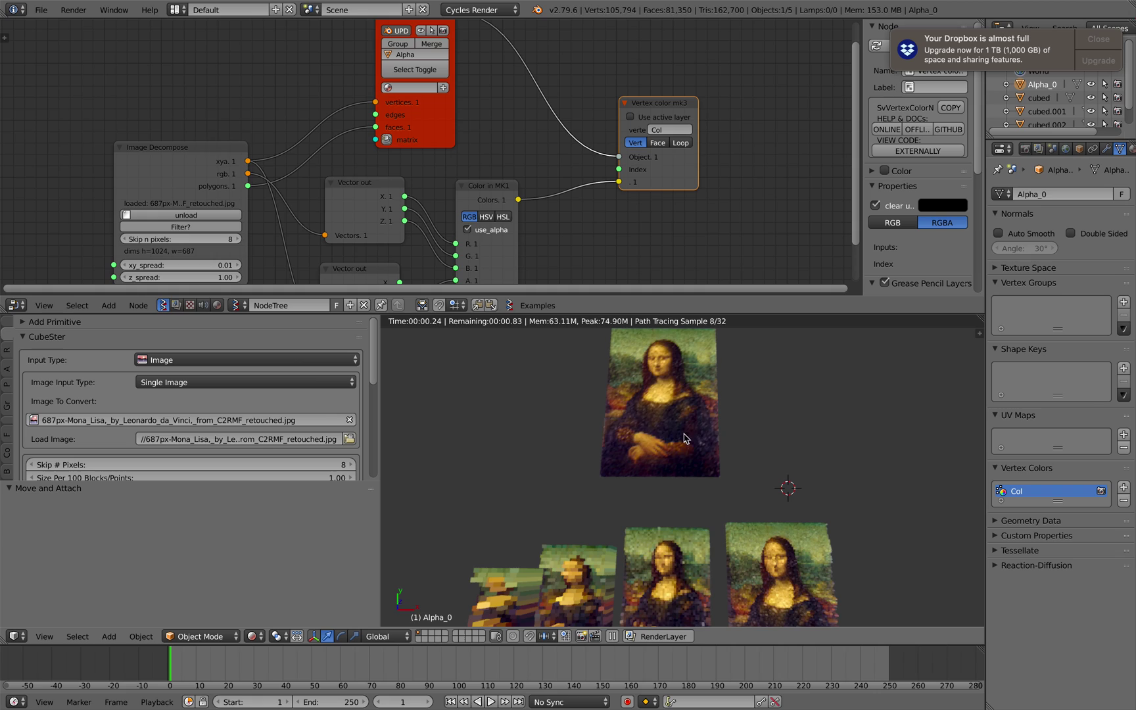
pyautogui.hotkey('ctrl', 'Left')
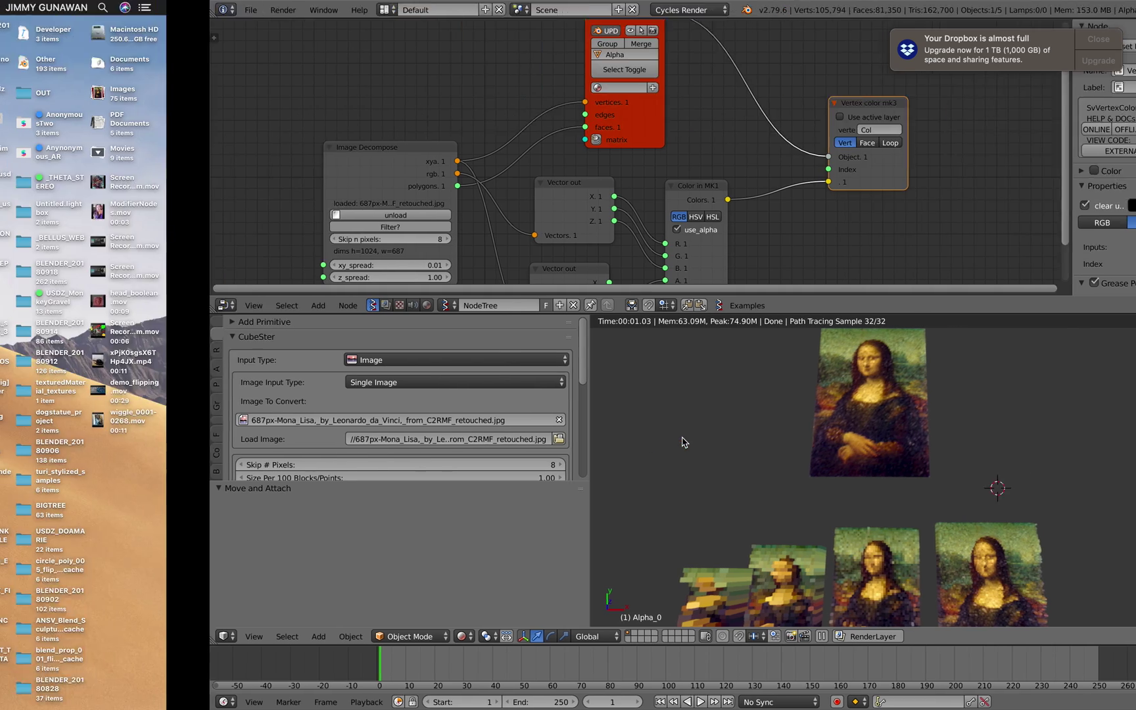
pyautogui.hotkey('ctrl', 'Right')
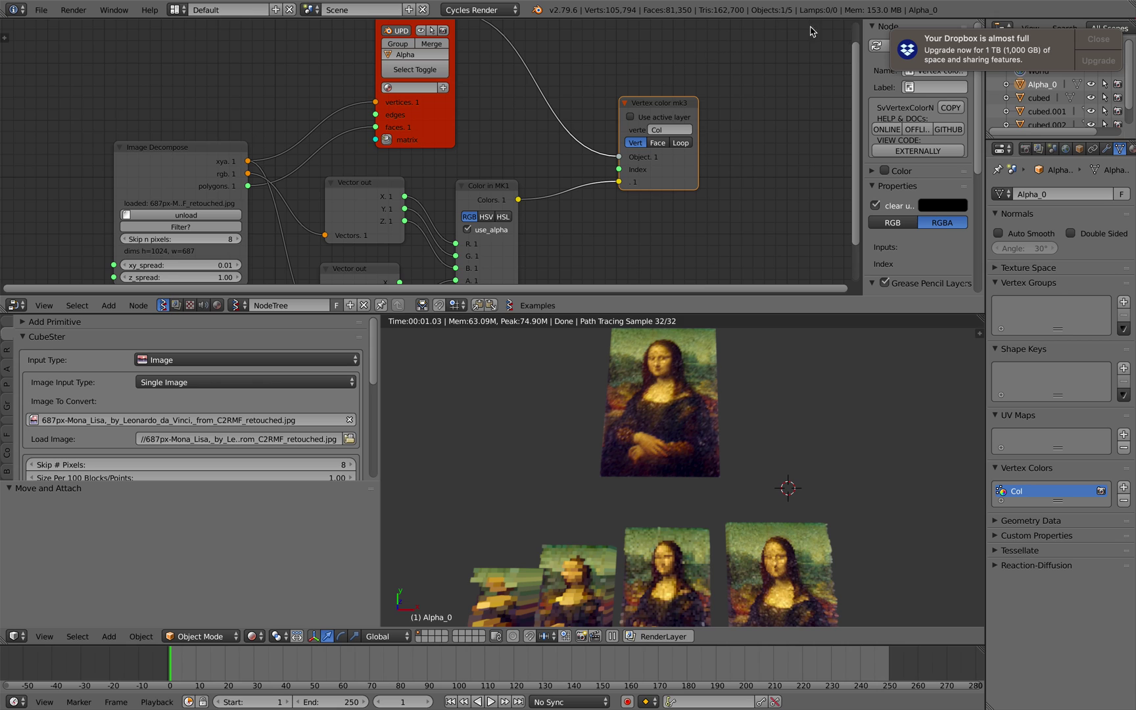
pyautogui.moveTo(716, 355); pyautogui.dragTo(695, 402, button='middle')
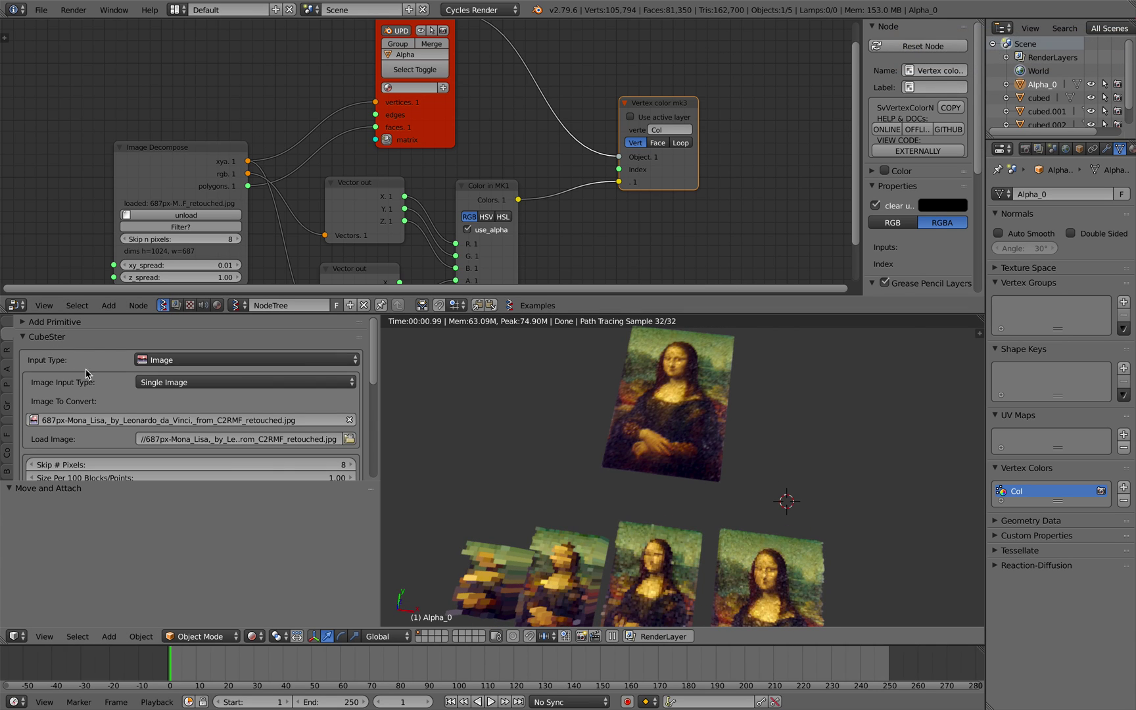
# Enable the Object: Add Advanced Object Panels add-on in the user preferences and return to the rendered meshes.
pyautogui.click(41, 10)
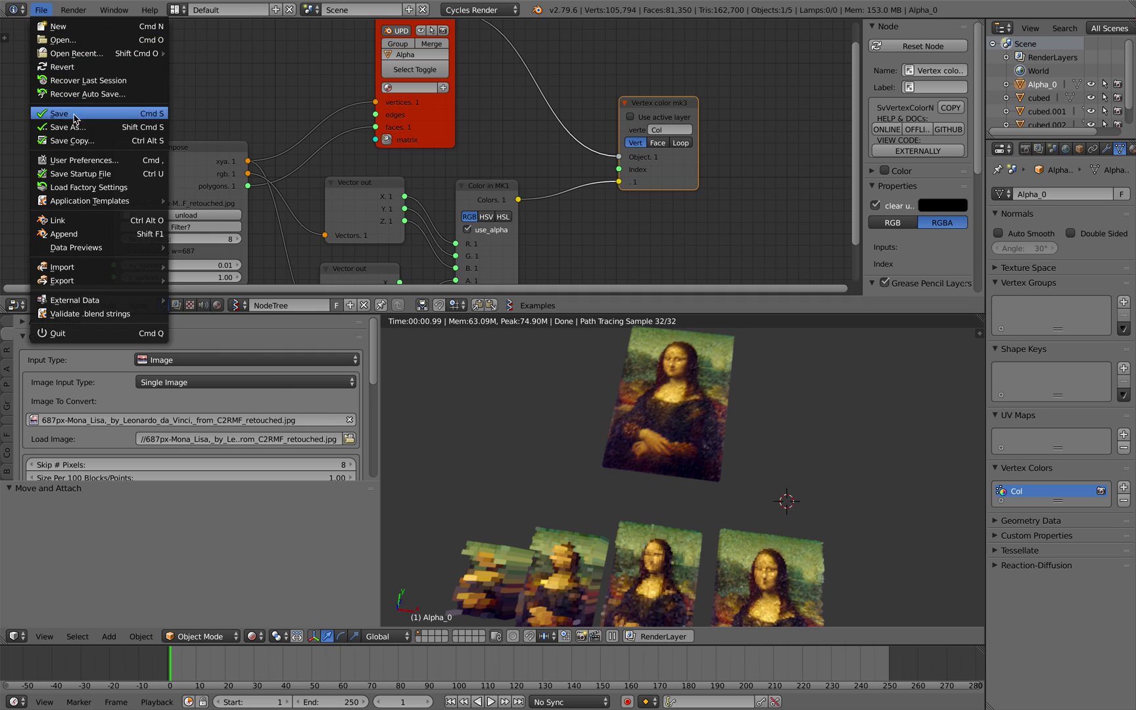
pyautogui.click(80, 162)
pyautogui.moveTo(275, 9); pyautogui.dragTo(342, 50)
pyautogui.moveTo(599, 376); pyautogui.dragTo(614, 501)
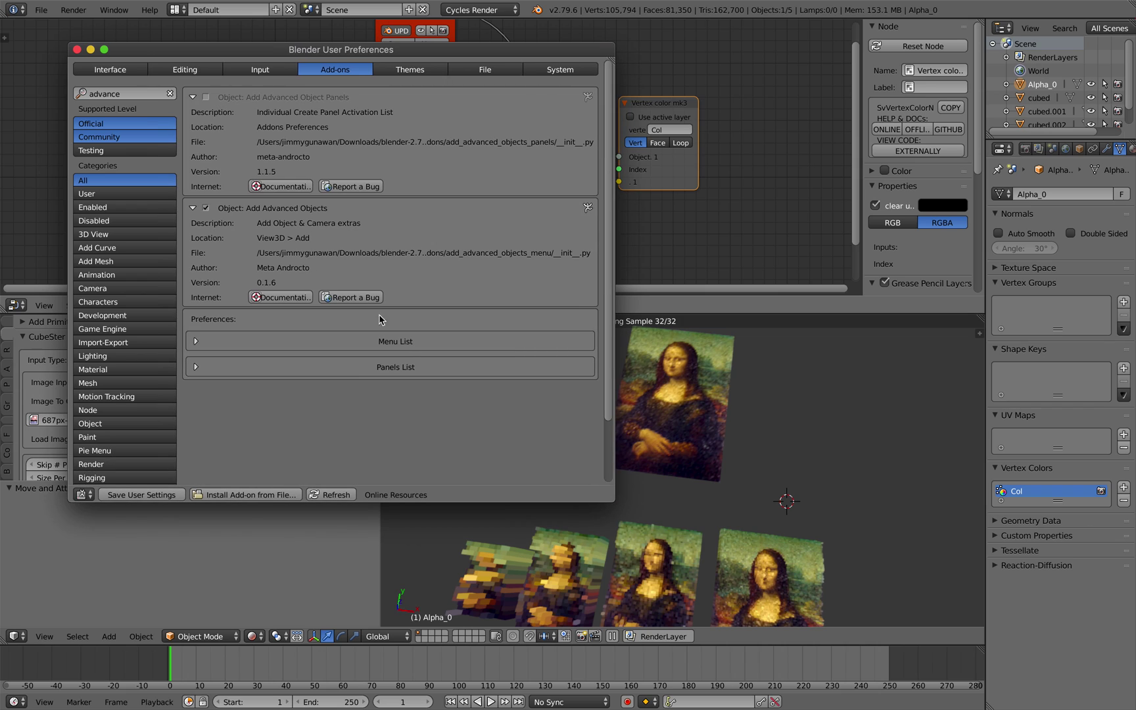
pyautogui.click(206, 97)
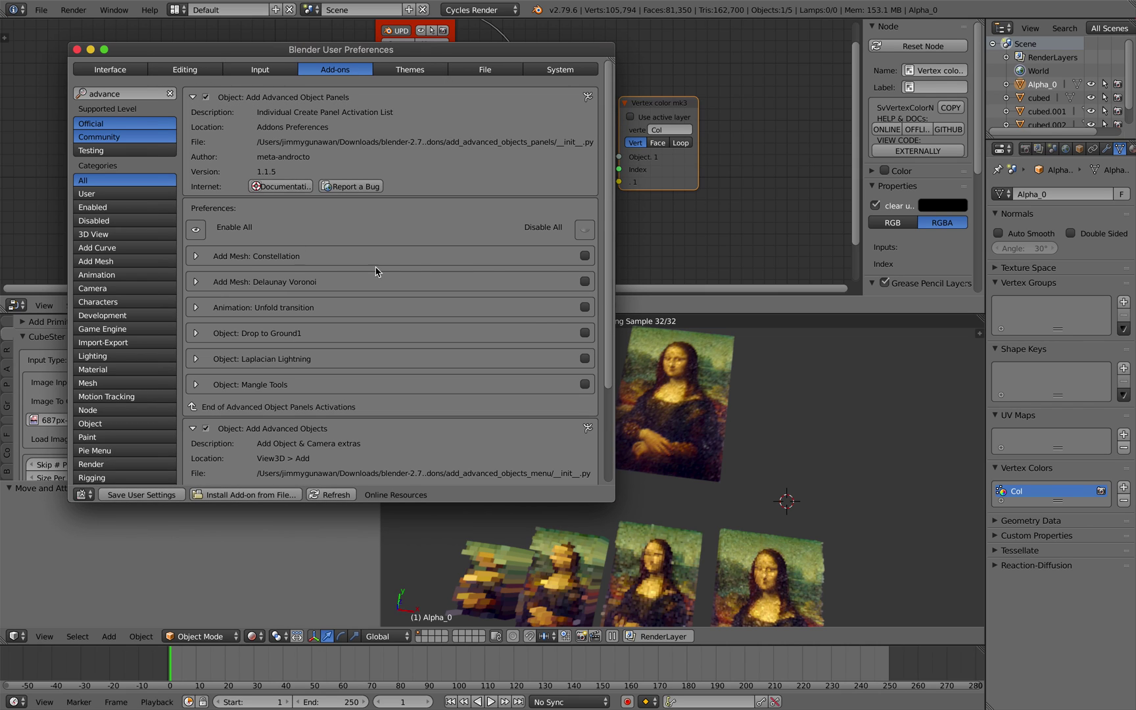
pyautogui.scroll(-2, 504, 359)
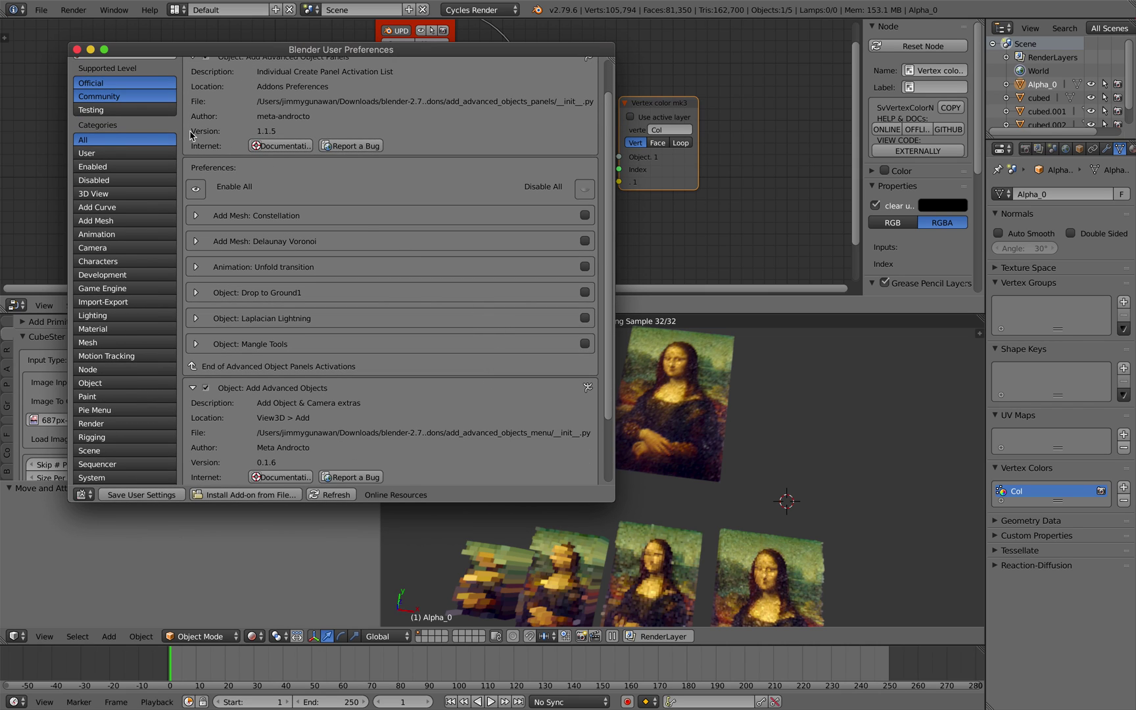
pyautogui.click(77, 49)
pyautogui.moveTo(658, 444); pyautogui.dragTo(639, 427, button='middle')
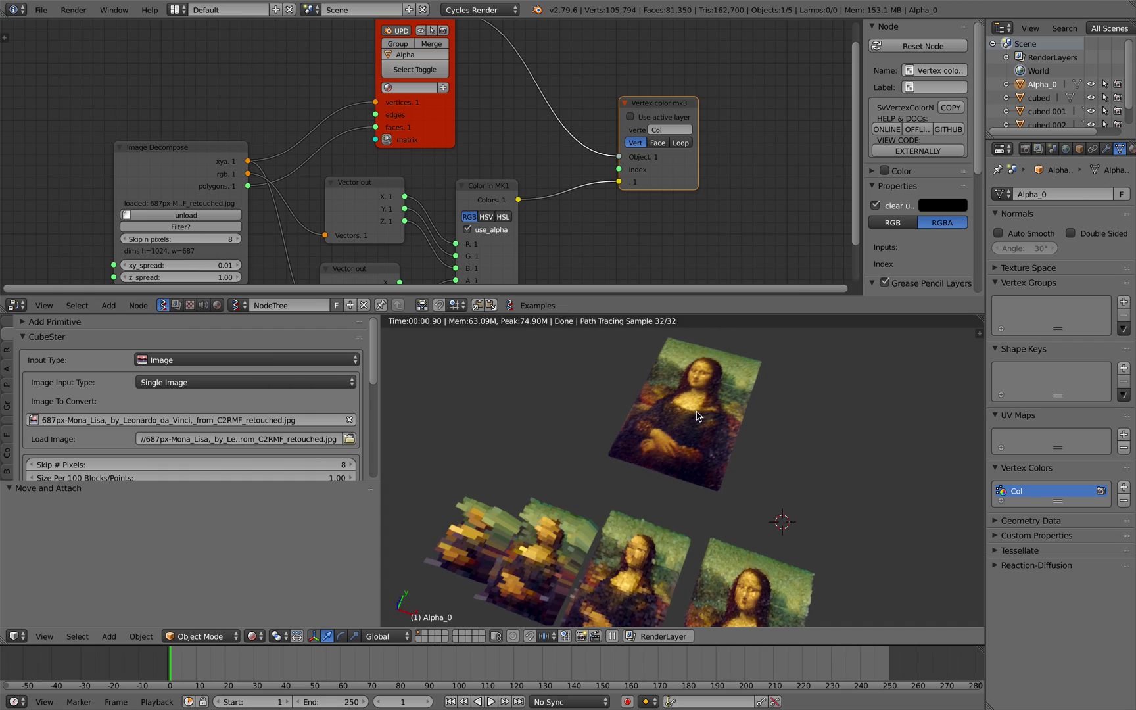